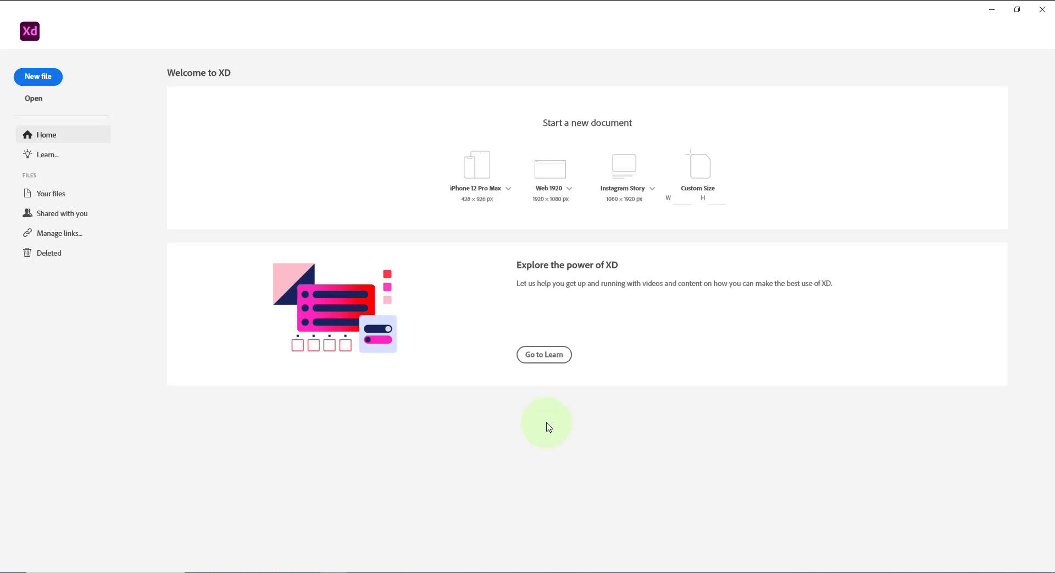
Create a new document from the Web 1920 preset and bring its whole artboard into view with nothing selected.
{"action": "left_click", "coordinate": [545, 186]}
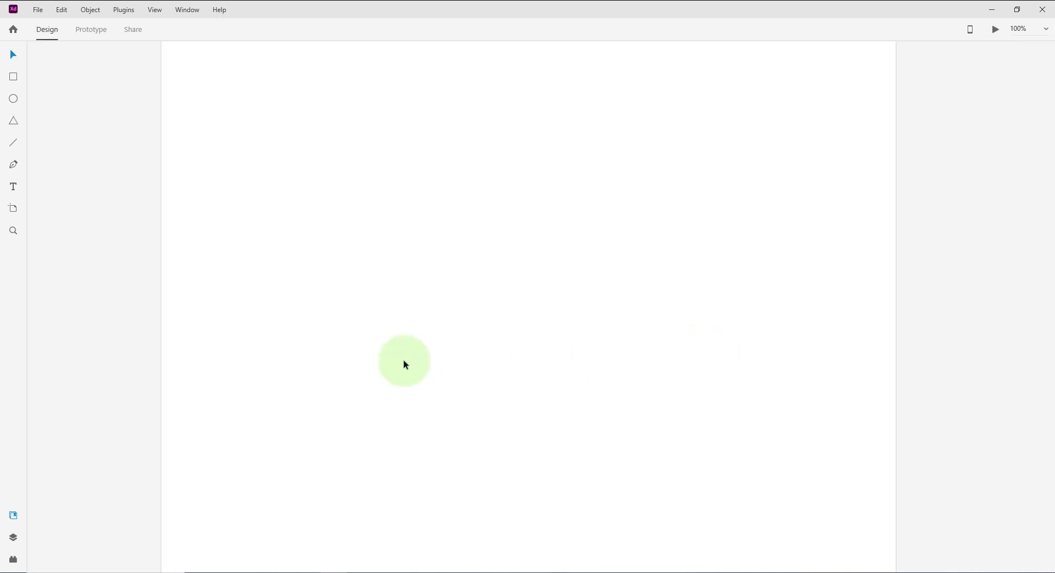
{"action": "scroll", "coordinate": [707, 311], "scroll_direction": "down", "scroll_amount": 10}
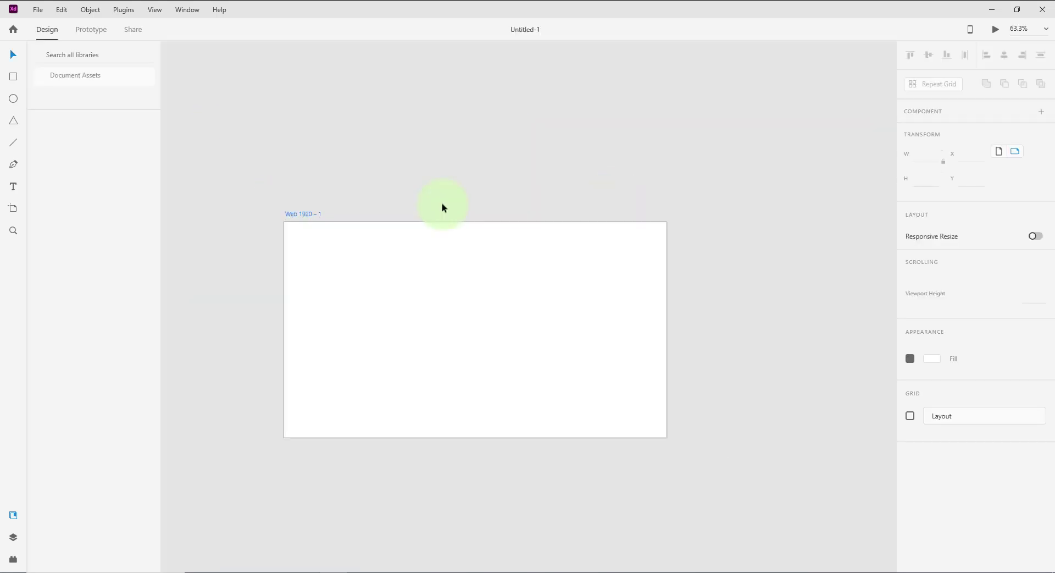
{"action": "scroll", "coordinate": [422, 419], "scroll_direction": "up", "scroll_amount": 6}
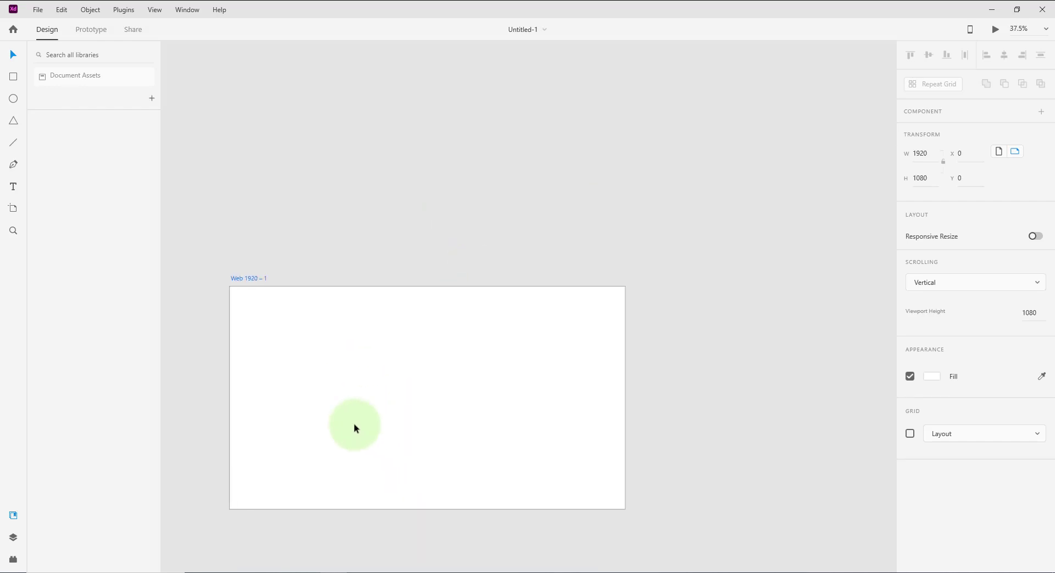
{"action": "left_click_drag", "start_coordinate": [354, 427], "coordinate": [437, 244]}
{"action": "left_click", "coordinate": [246, 335]}
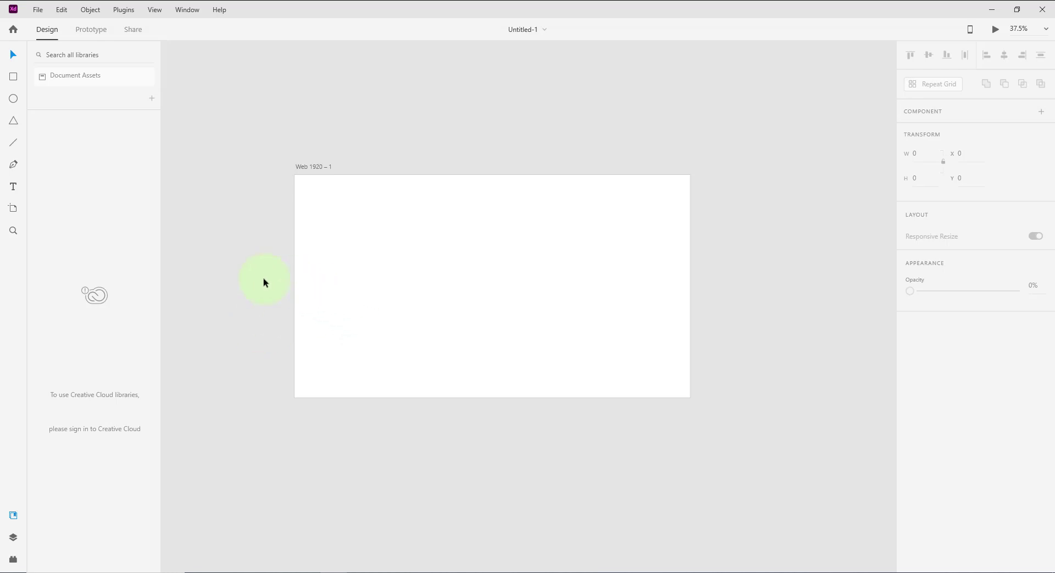
Move the Web 1920 – 1 artboard up and slightly left on the canvas to about X -48, Y -286, and deselect it.
{"action": "left_click", "coordinate": [298, 165]}
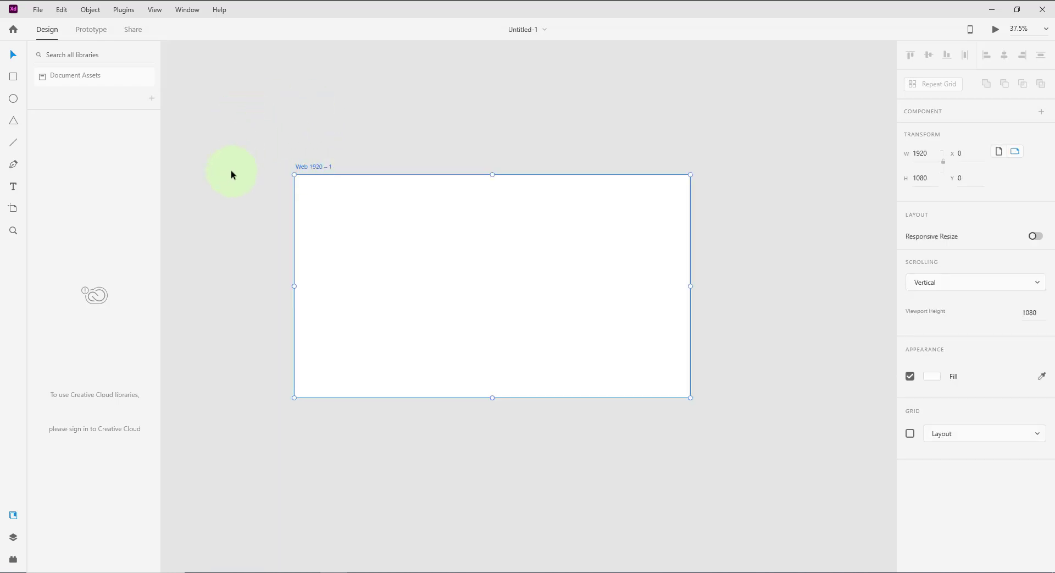
{"action": "left_click", "coordinate": [214, 202]}
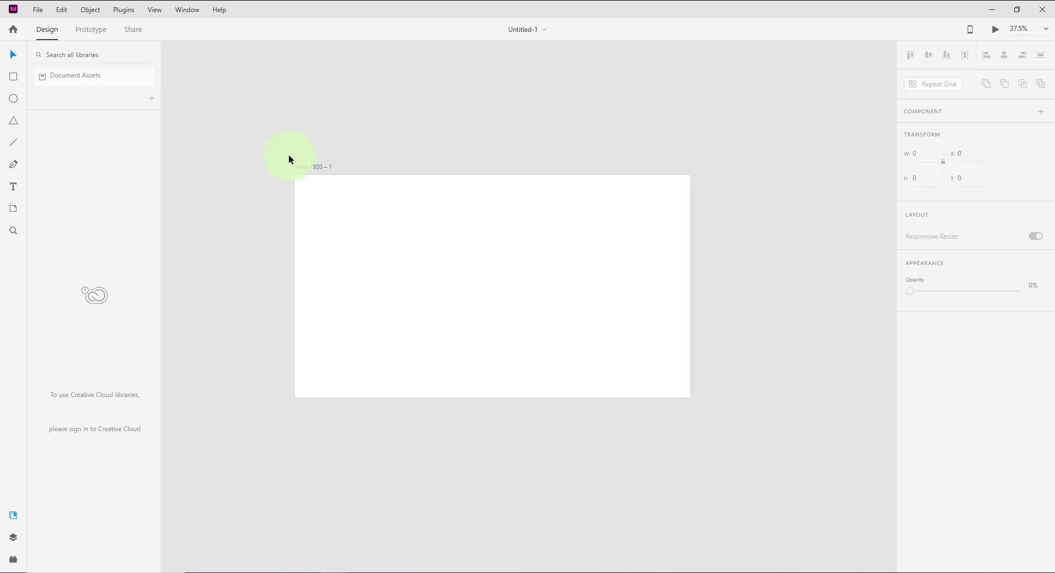
{"action": "left_click", "coordinate": [301, 167]}
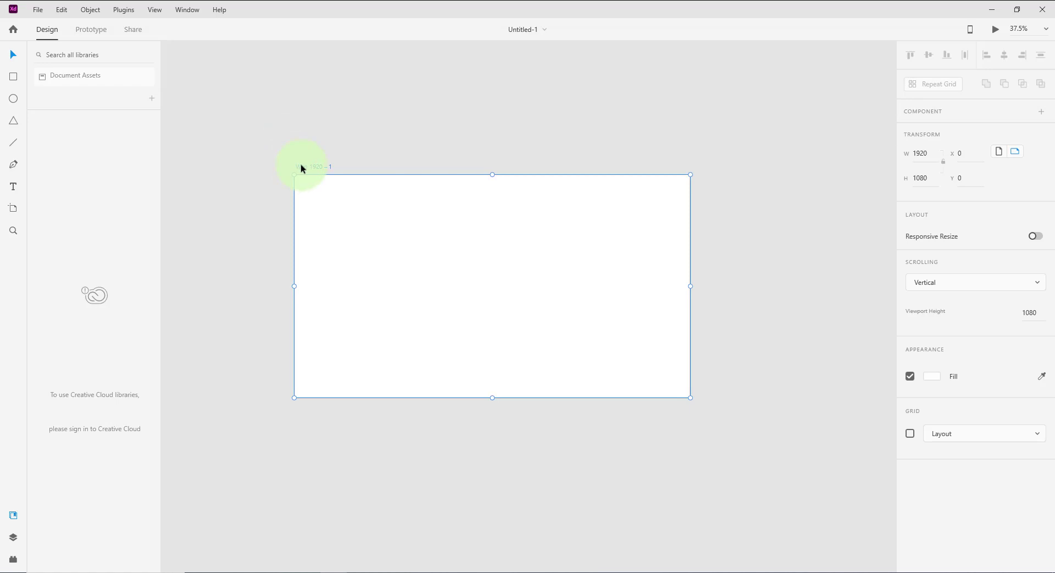
{"action": "left_click", "coordinate": [300, 138]}
{"action": "left_click_drag", "start_coordinate": [305, 167], "coordinate": [294, 108]}
{"action": "left_click", "coordinate": [259, 171]}
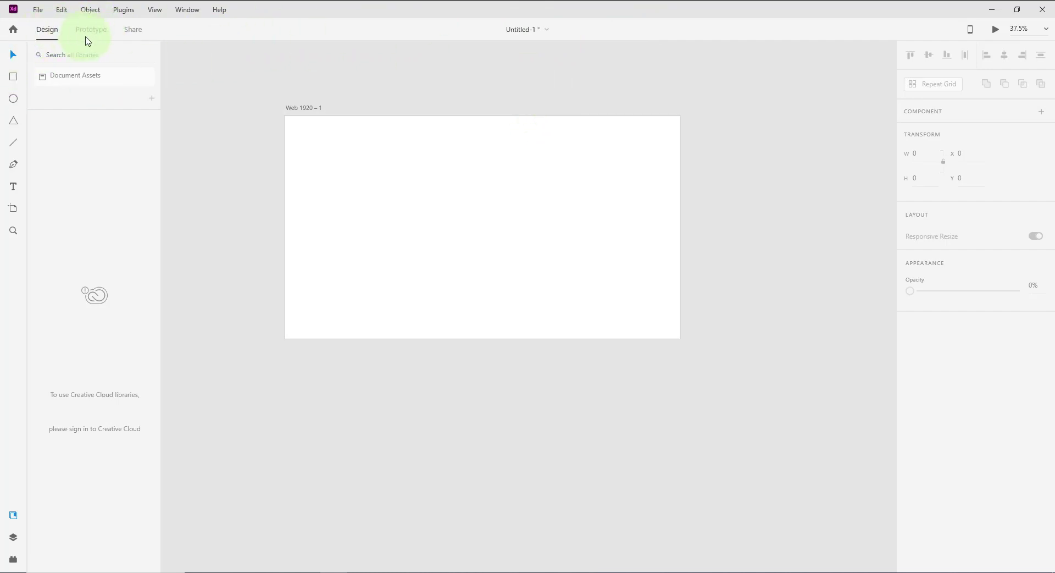
Look through the Prototype and Share workspaces with the artboard shown, and return to the Design workspace.
{"action": "left_click", "coordinate": [90, 31]}
{"action": "left_click", "coordinate": [130, 32]}
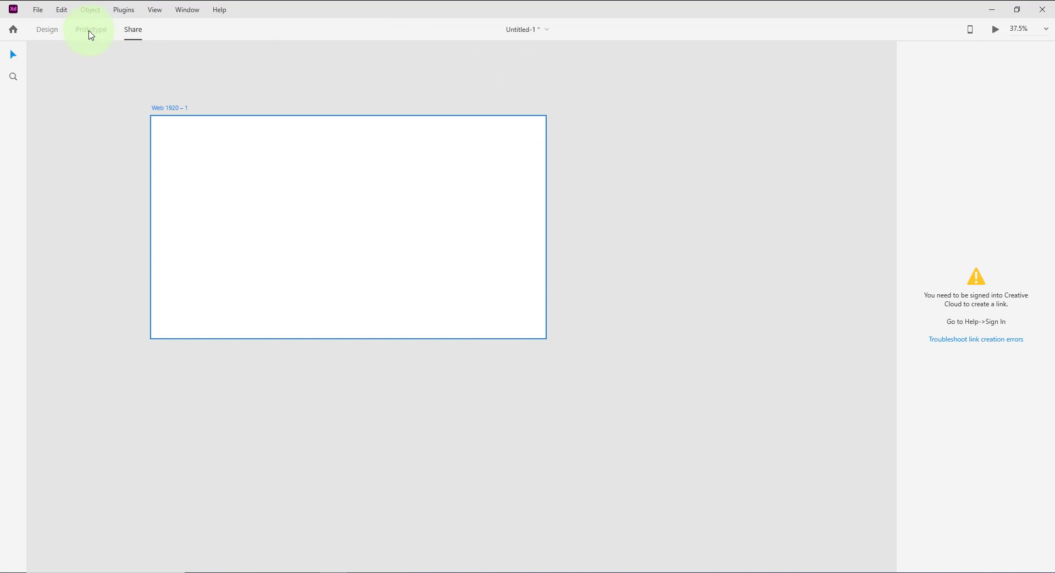
{"action": "left_click", "coordinate": [90, 32]}
{"action": "left_click", "coordinate": [47, 32]}
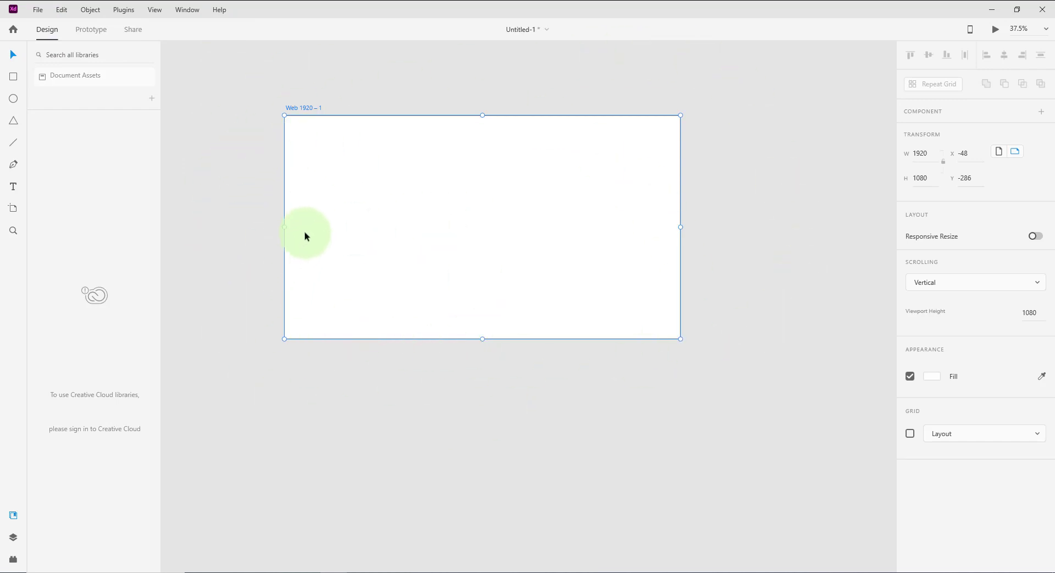
{"action": "left_click", "coordinate": [94, 31]}
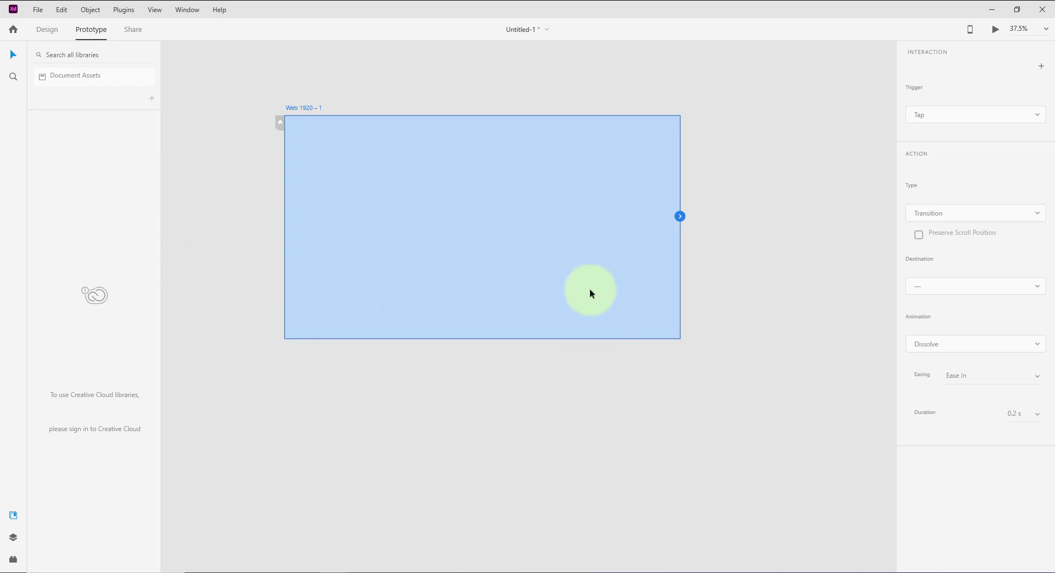
{"action": "left_click", "coordinate": [133, 32]}
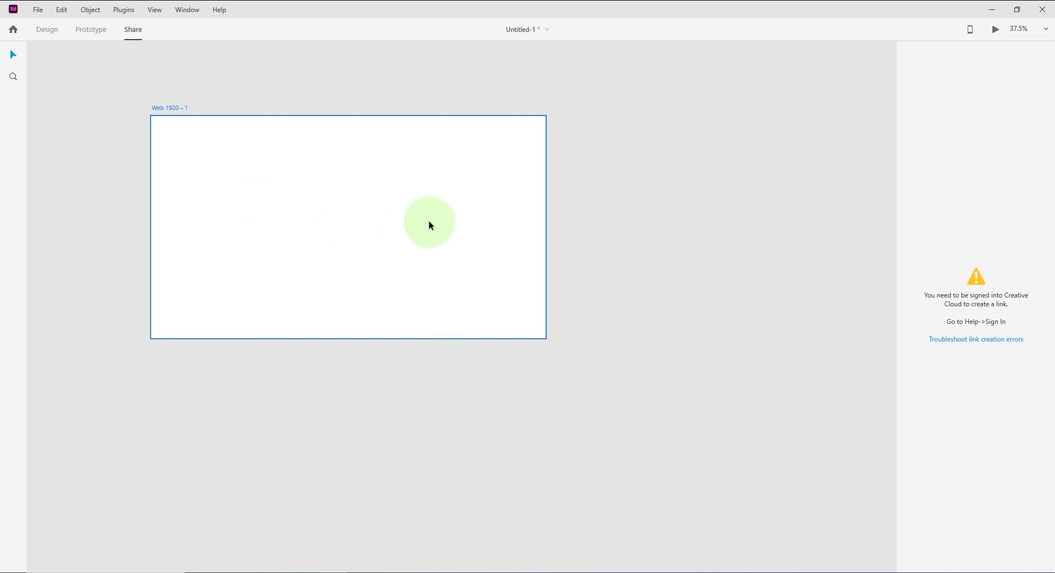
{"action": "left_click", "coordinate": [93, 30]}
{"action": "left_click", "coordinate": [44, 32]}
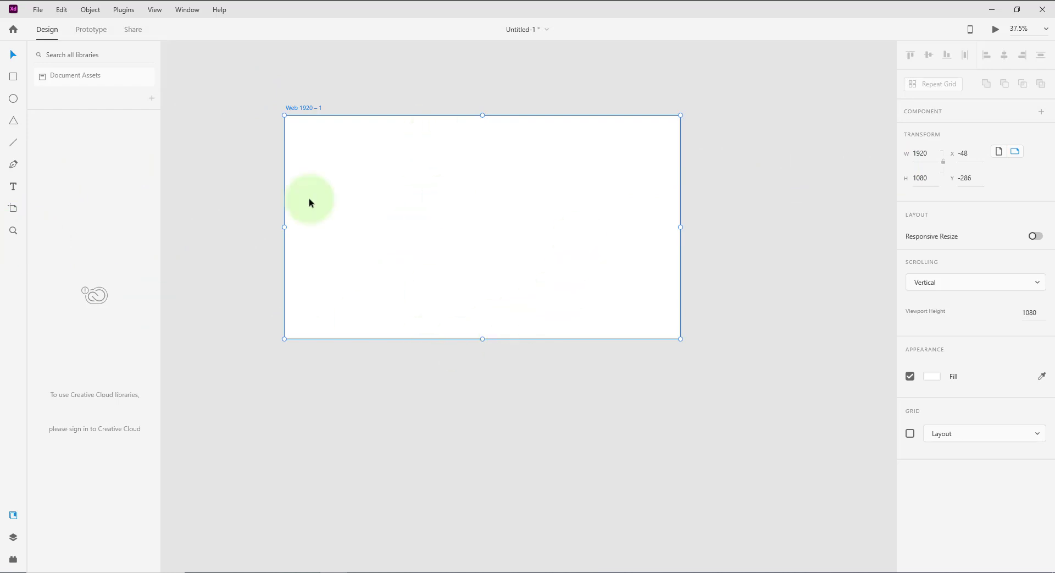
Zoom in and out on the artboard with the Zoom tool, and magnify a framed area around the whole artboard.
{"action": "left_click", "coordinate": [12, 231]}
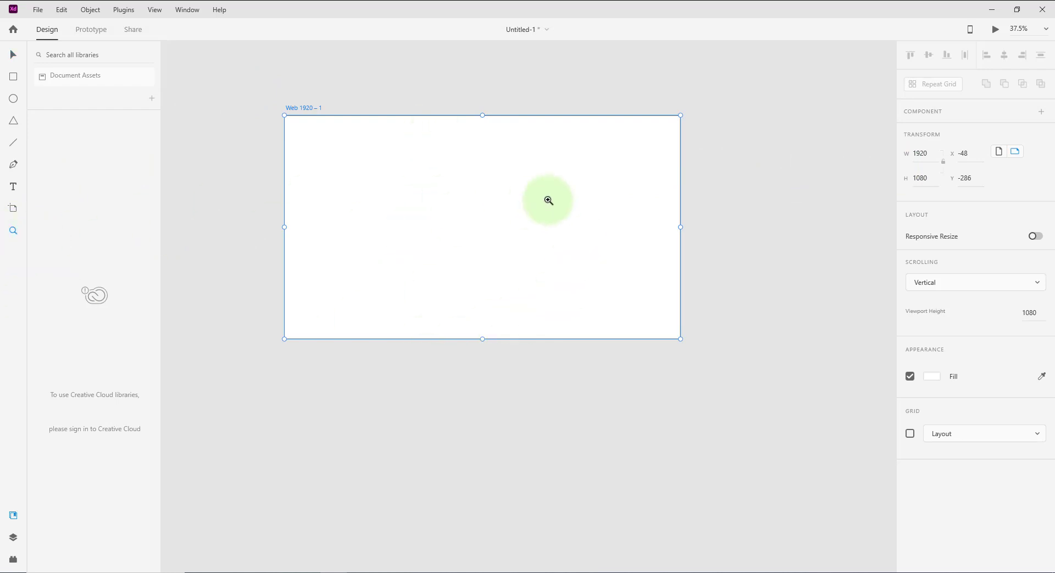
{"action": "left_click", "coordinate": [526, 225]}
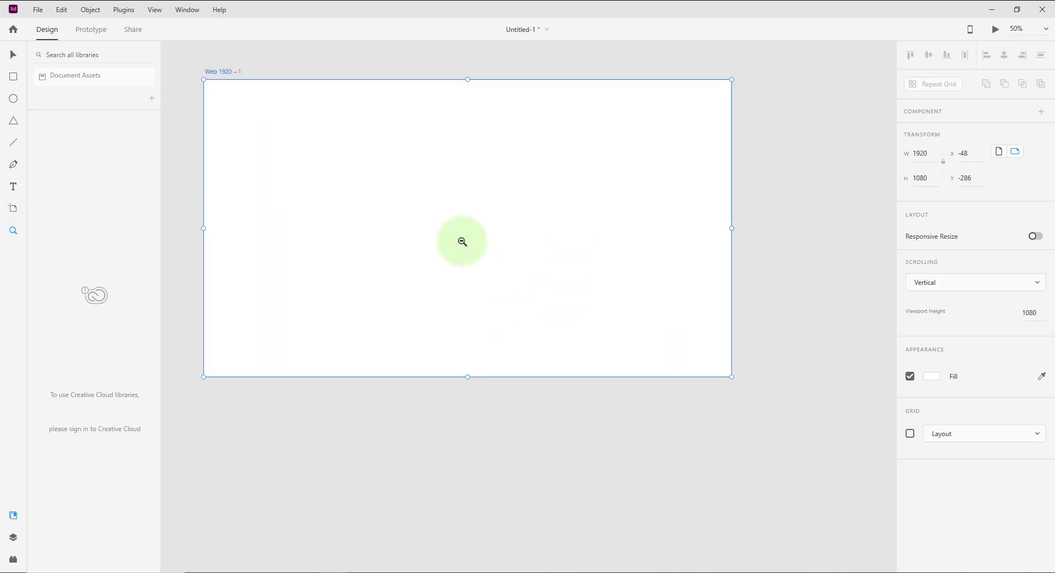
{"action": "left_click", "coordinate": [462, 241], "text": "alt"}
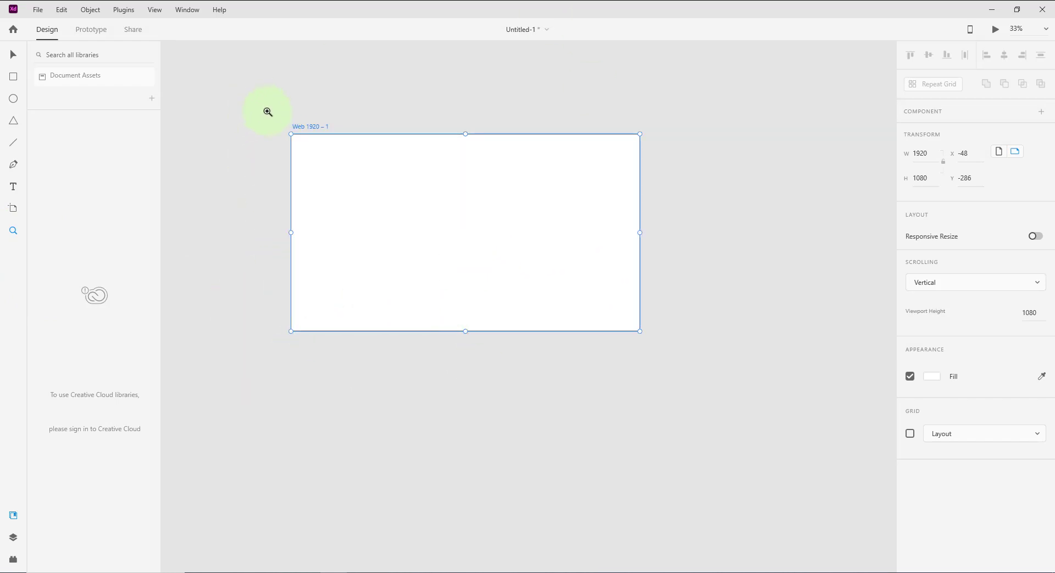
{"action": "left_click_drag", "start_coordinate": [268, 111], "coordinate": [669, 352]}
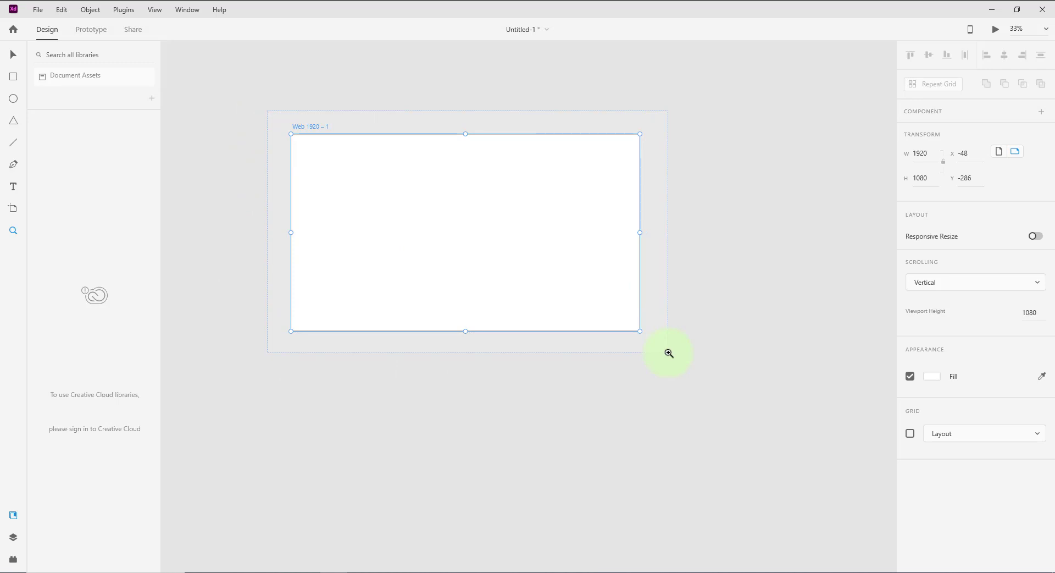
{"action": "left_click_drag", "start_coordinate": [669, 353], "coordinate": [669, 353]}
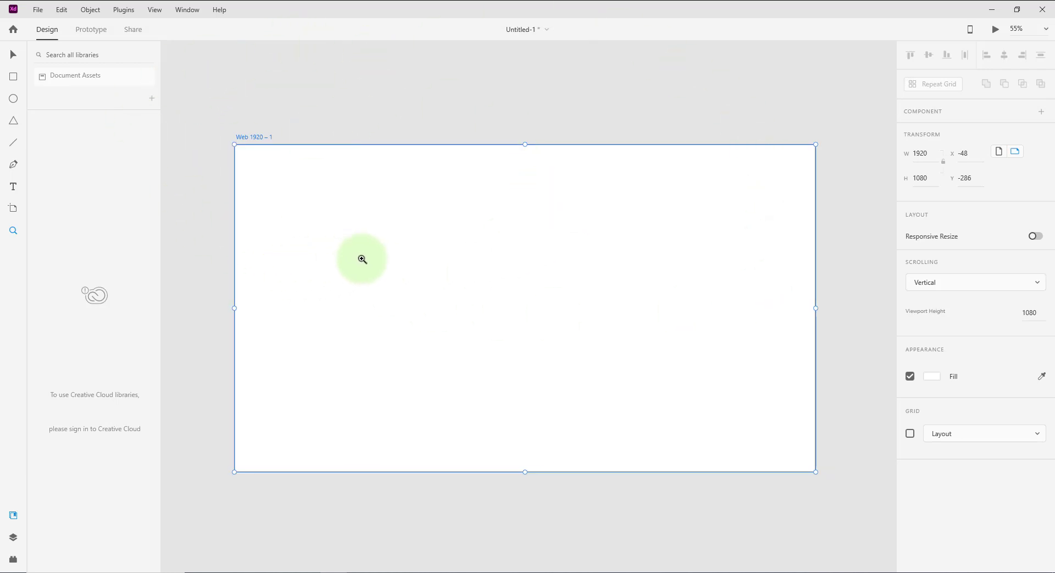
Magnify the artboard to 100% with the Zoom tool, and zoom back out until the whole artboard fits in view.
{"action": "left_click", "coordinate": [424, 275]}
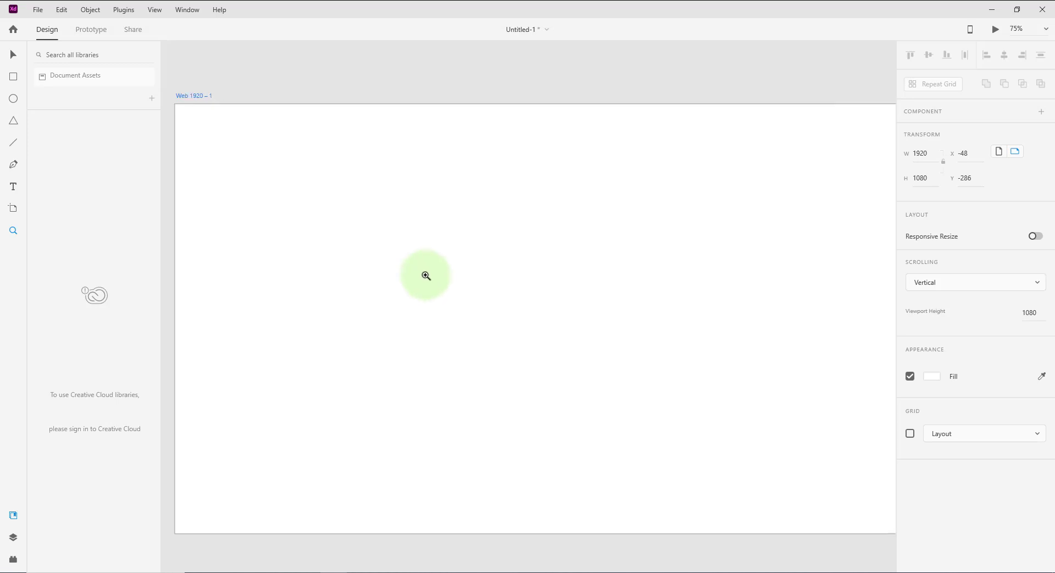
{"action": "left_click", "coordinate": [614, 255]}
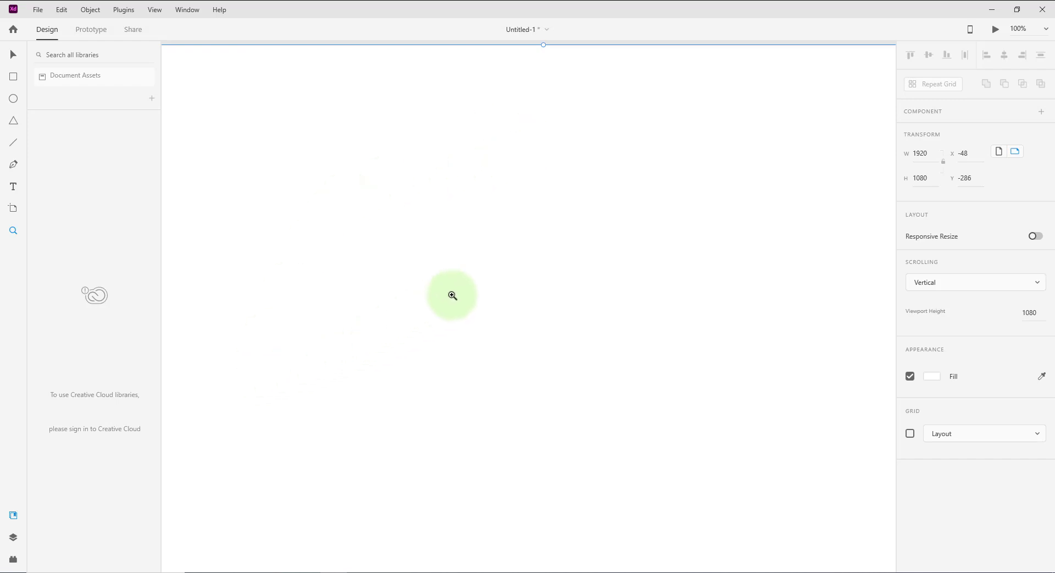
{"action": "key", "text": "alt"}
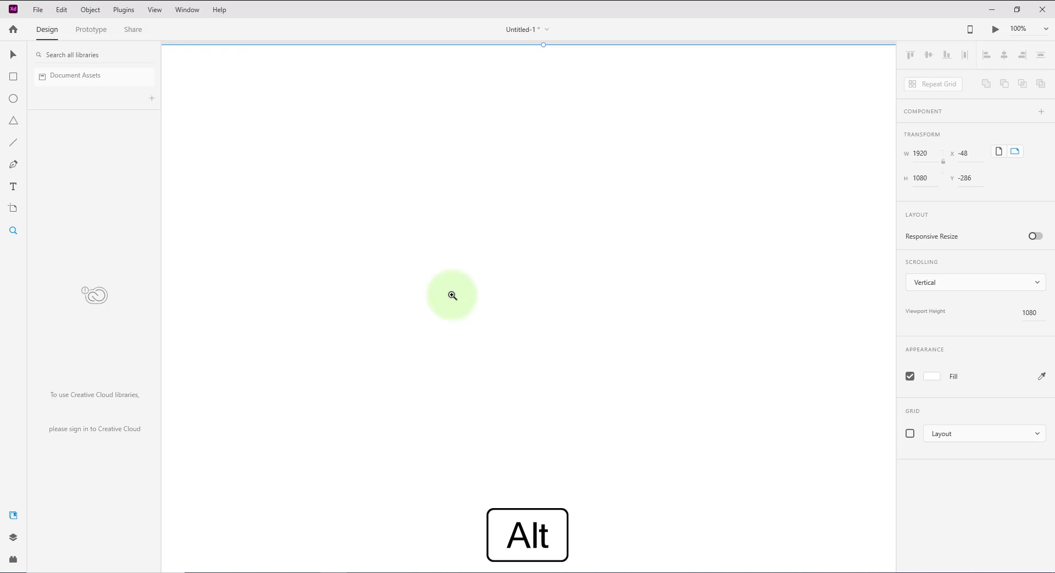
{"action": "left_click", "coordinate": [452, 295], "text": "alt"}
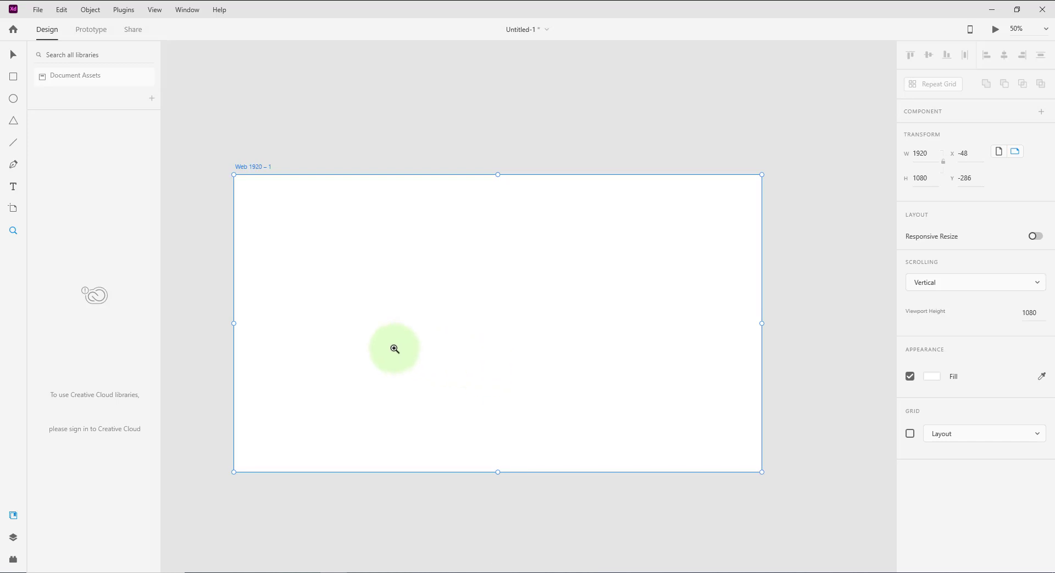
{"action": "scroll", "coordinate": [394, 348], "scroll_direction": "up", "scroll_amount": 1}
{"action": "scroll", "coordinate": [395, 349], "scroll_direction": "down", "scroll_amount": 2}
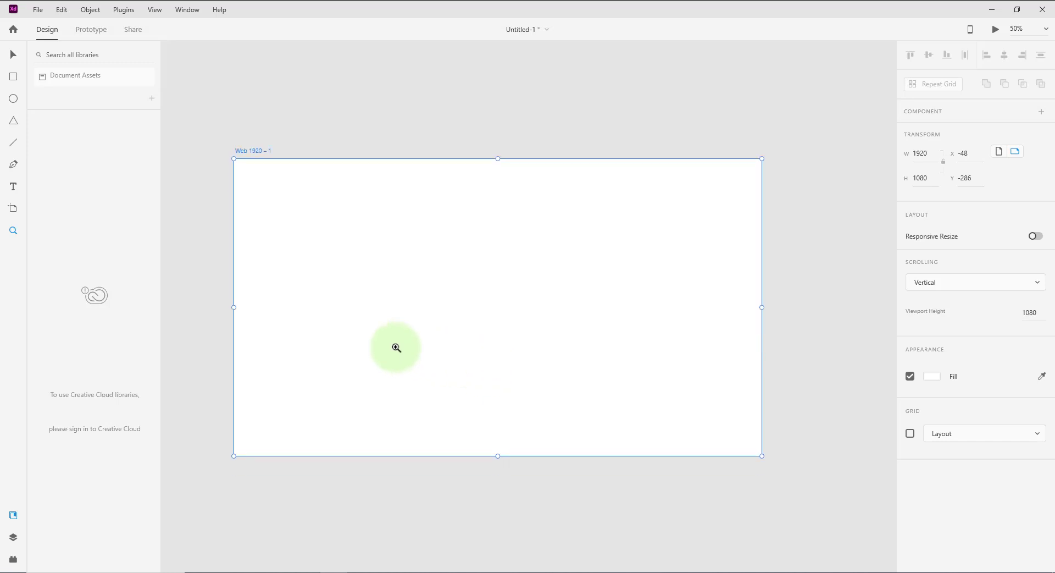
{"action": "left_click", "coordinate": [396, 347]}
{"action": "key", "text": "alt"}
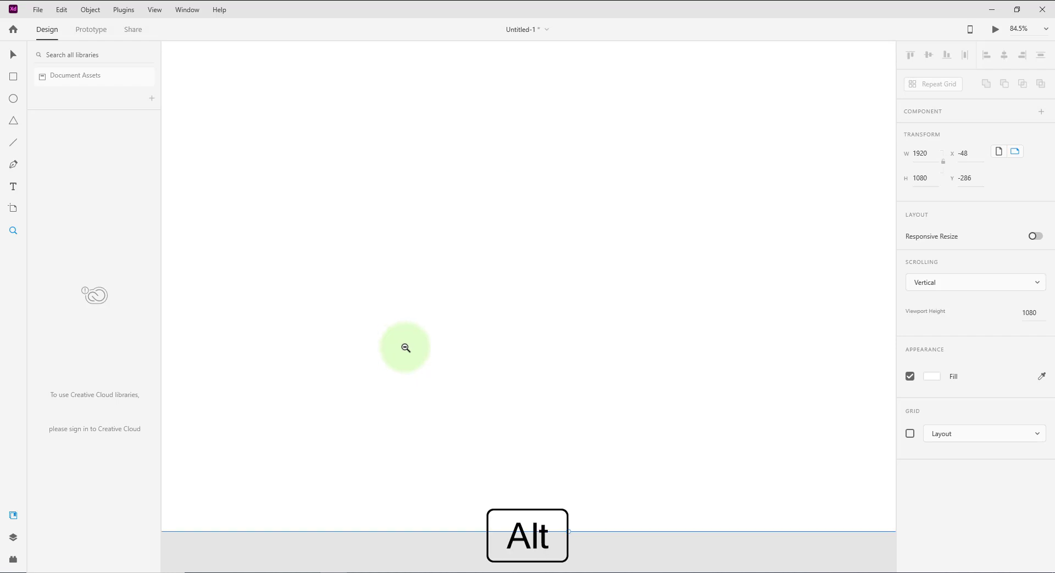
{"action": "left_click", "coordinate": [405, 348], "text": "alt"}
Activate the Select tool and zoom the canvas in and out, ending at 50% with the whole artboard in view.
{"action": "left_click", "coordinate": [12, 54]}
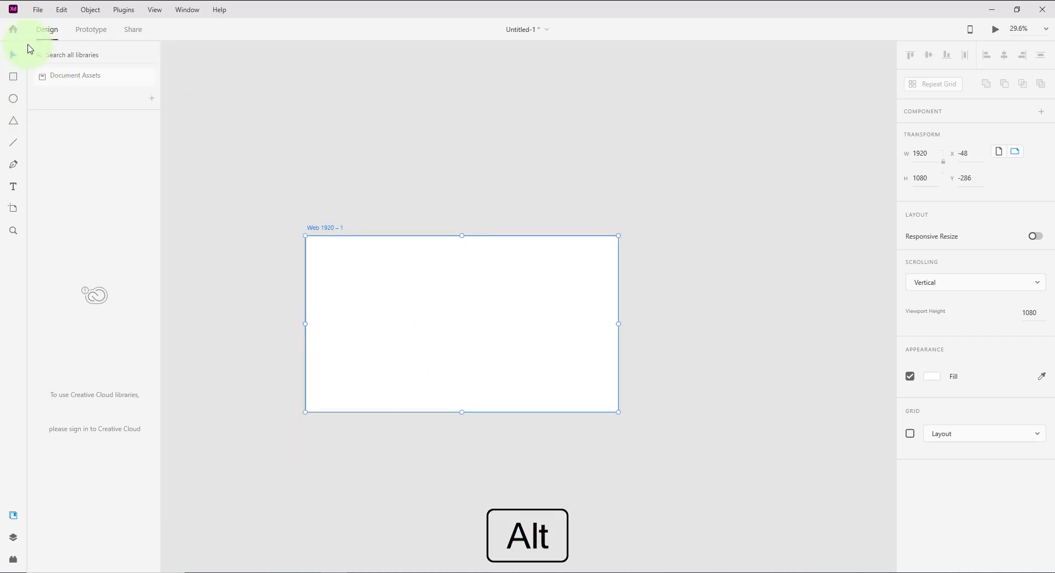
{"action": "left_click", "coordinate": [532, 345]}
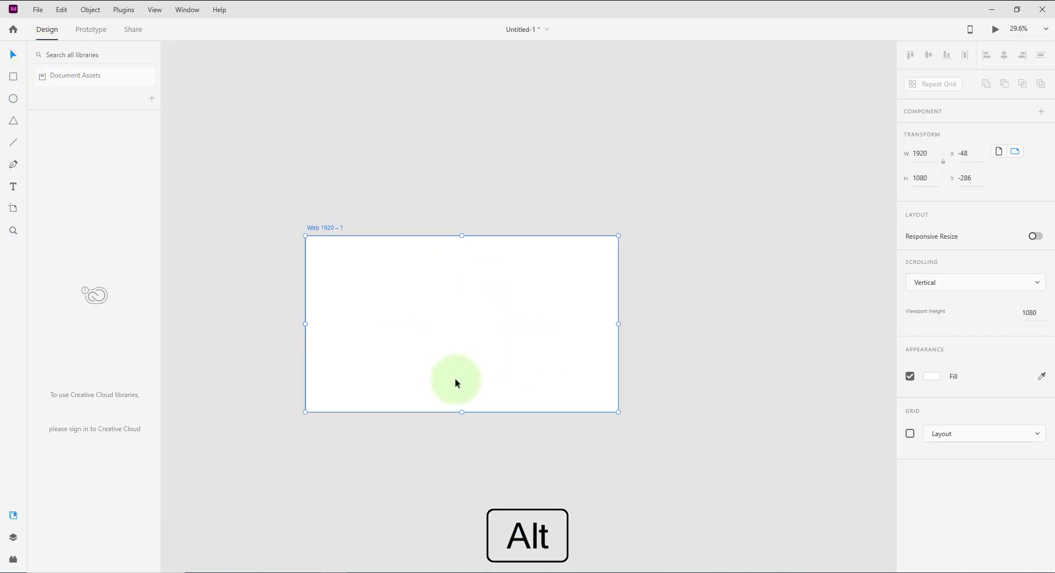
{"action": "scroll", "coordinate": [453, 374], "scroll_direction": "up", "scroll_amount": 3}
{"action": "scroll", "coordinate": [453, 374], "scroll_direction": "down", "scroll_amount": 3}
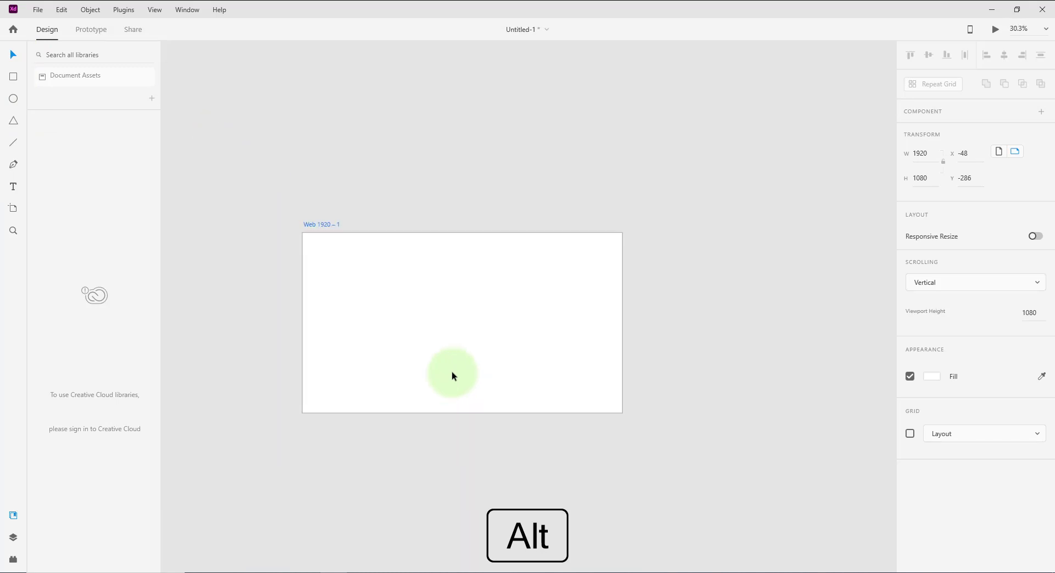
{"action": "scroll", "coordinate": [452, 376], "scroll_direction": "up", "scroll_amount": 1}
{"action": "scroll", "coordinate": [453, 376], "scroll_direction": "up", "scroll_amount": 1}
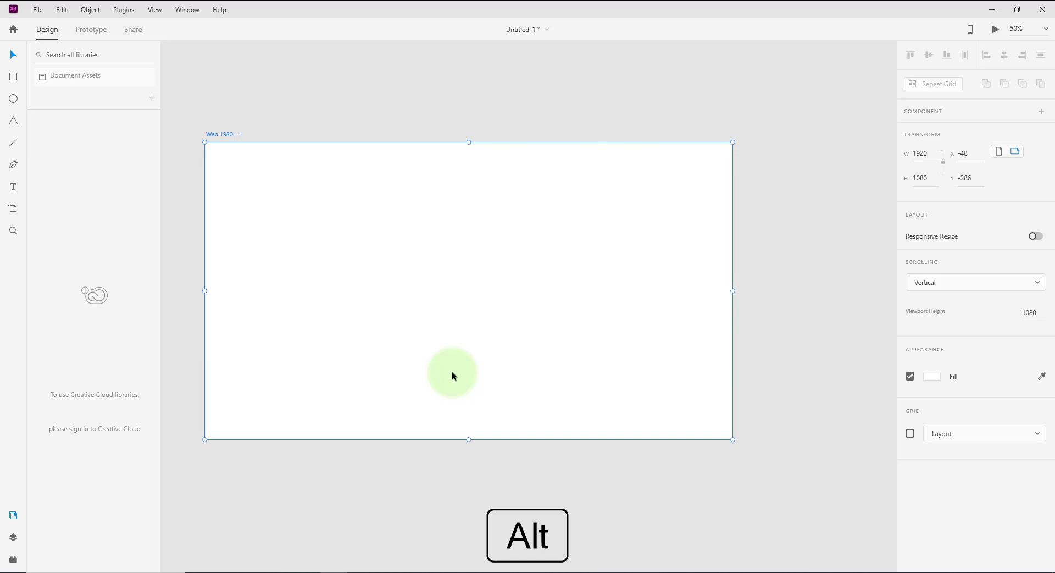
{"action": "scroll", "coordinate": [453, 375], "scroll_direction": "up", "scroll_amount": 2}
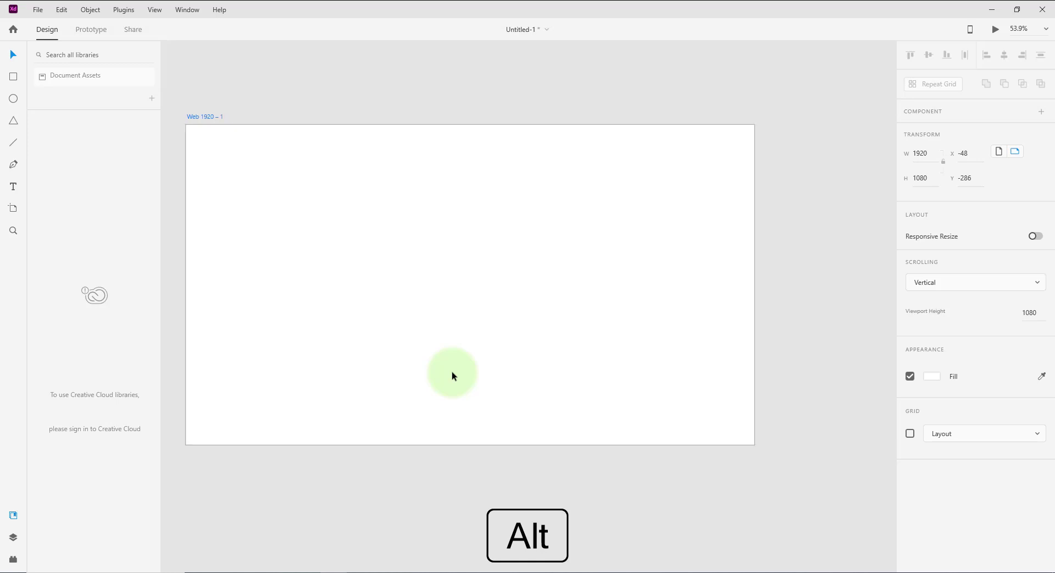
{"action": "scroll", "coordinate": [453, 376], "scroll_direction": "down", "scroll_amount": 2}
{"action": "scroll", "coordinate": [452, 376], "scroll_direction": "up", "scroll_amount": 1}
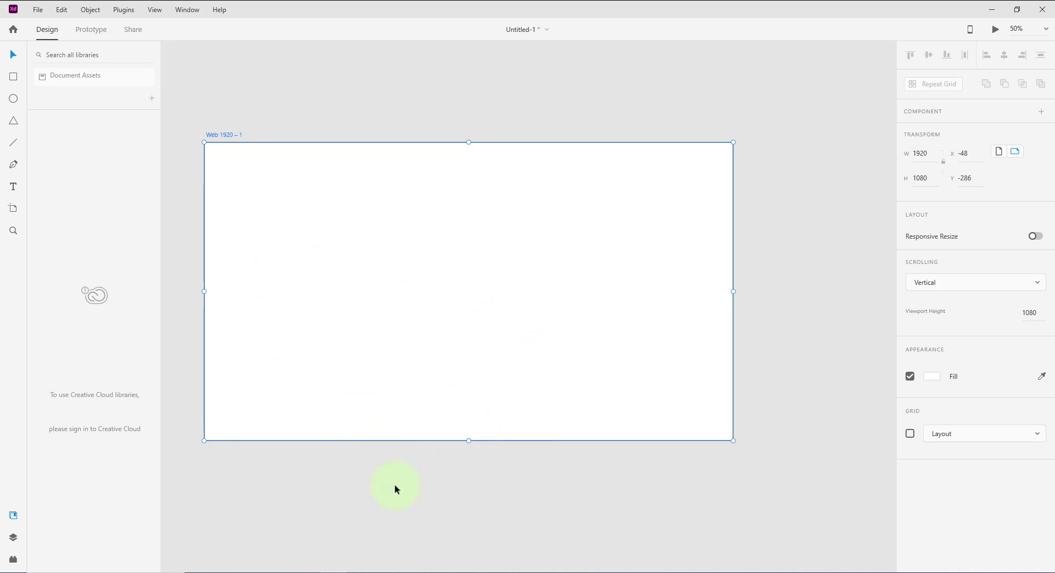
Pan the canvas at 50% zoom to bring the artboard near the middle of the workspace.
{"action": "left_click_drag", "start_coordinate": [395, 485], "coordinate": [453, 449]}
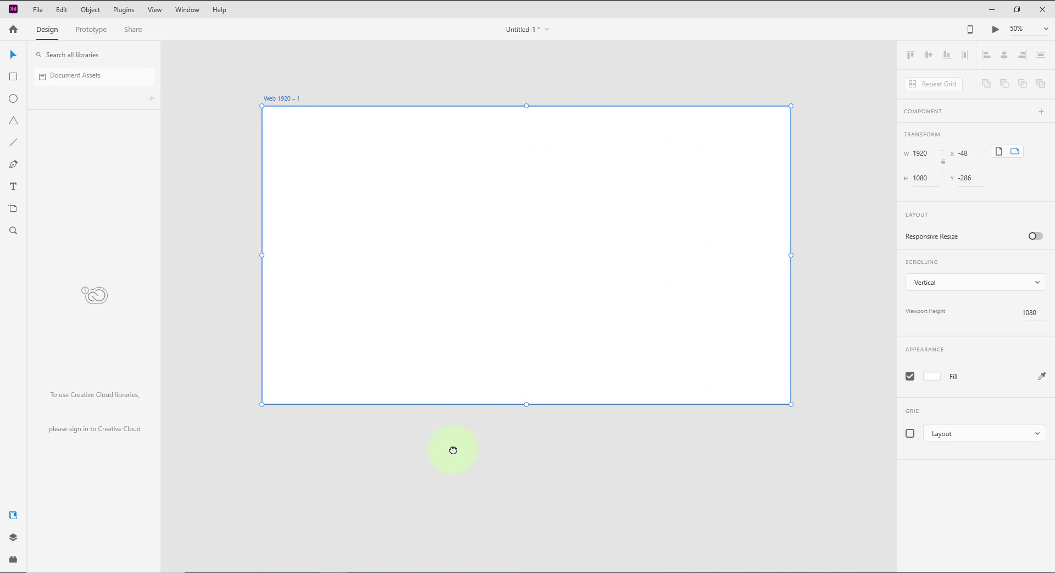
{"action": "left_click_drag", "start_coordinate": [453, 449], "coordinate": [425, 452]}
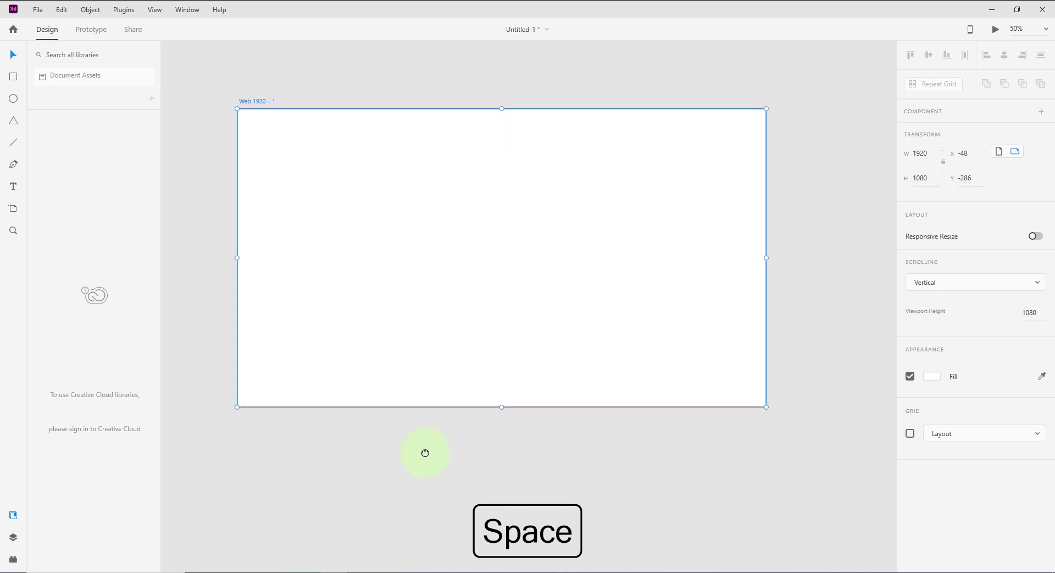
{"action": "mouse_move", "coordinate": [425, 452]}
{"action": "left_mouse_down"}
{"action": "mouse_move", "coordinate": [403, 455]}
{"action": "mouse_move", "coordinate": [542, 465]}
{"action": "mouse_move", "coordinate": [387, 420]}
{"action": "mouse_move", "coordinate": [525, 443]}
{"action": "mouse_move", "coordinate": [407, 427]}
{"action": "mouse_move", "coordinate": [456, 445]}
{"action": "mouse_move", "coordinate": [412, 446]}
{"action": "mouse_move", "coordinate": [497, 410]}
{"action": "mouse_move", "coordinate": [476, 478]}
{"action": "mouse_move", "coordinate": [431, 447]}
{"action": "mouse_move", "coordinate": [417, 422]}
{"action": "mouse_move", "coordinate": [441, 443]}
{"action": "left_mouse_up"}
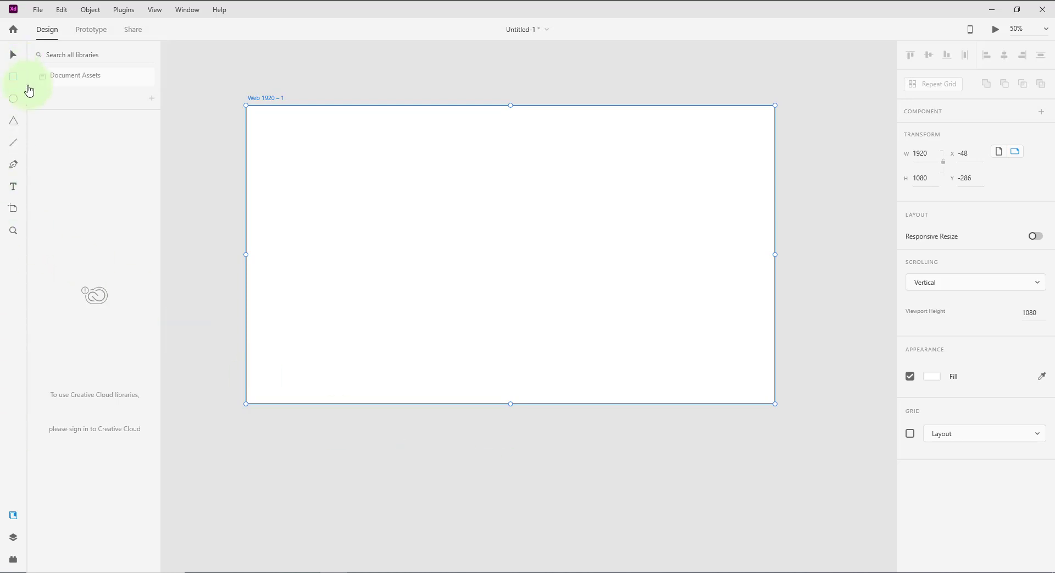
Draw a rectangle about 564 × 326 px in the artboard's upper-left area, at about X 80, Y 56.
{"action": "left_click", "coordinate": [13, 76]}
{"action": "mouse_move", "coordinate": [269, 121]}
{"action": "left_mouse_down"}
{"action": "mouse_move", "coordinate": [379, 158]}
{"action": "mouse_move", "coordinate": [424, 212]}
{"action": "left_mouse_up"}
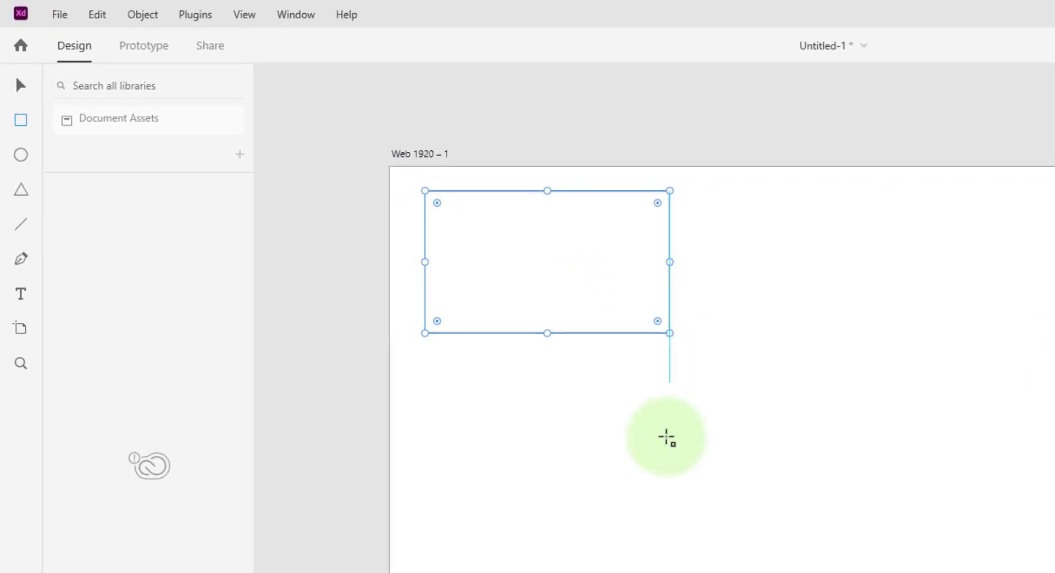
{"action": "left_click", "coordinate": [26, 121]}
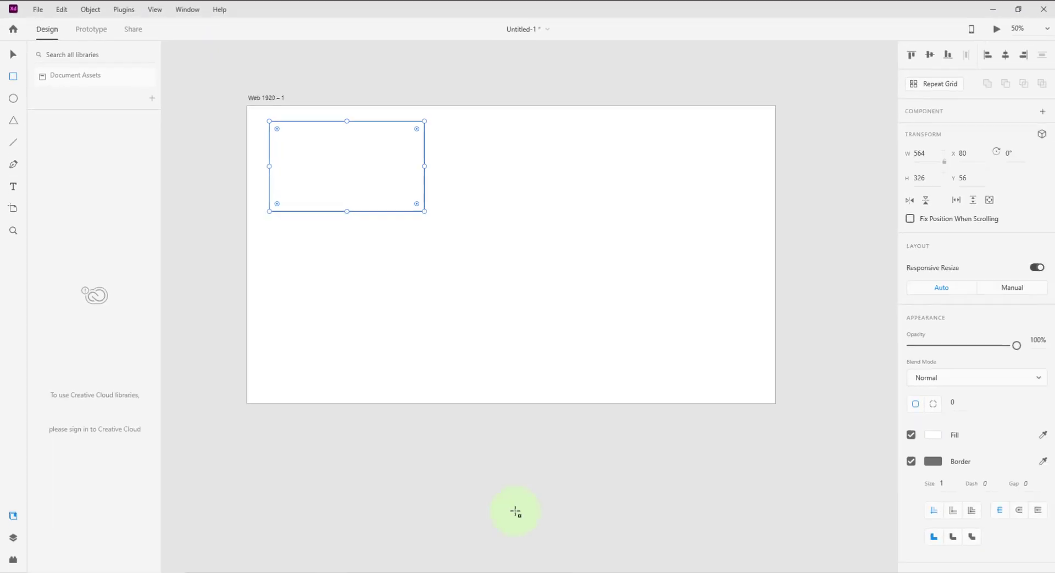
Draw a rectangle about 540 × 226 px on the pasteboard below the artboard, and undo it.
{"action": "left_click_drag", "start_coordinate": [430, 443], "coordinate": [578, 506]}
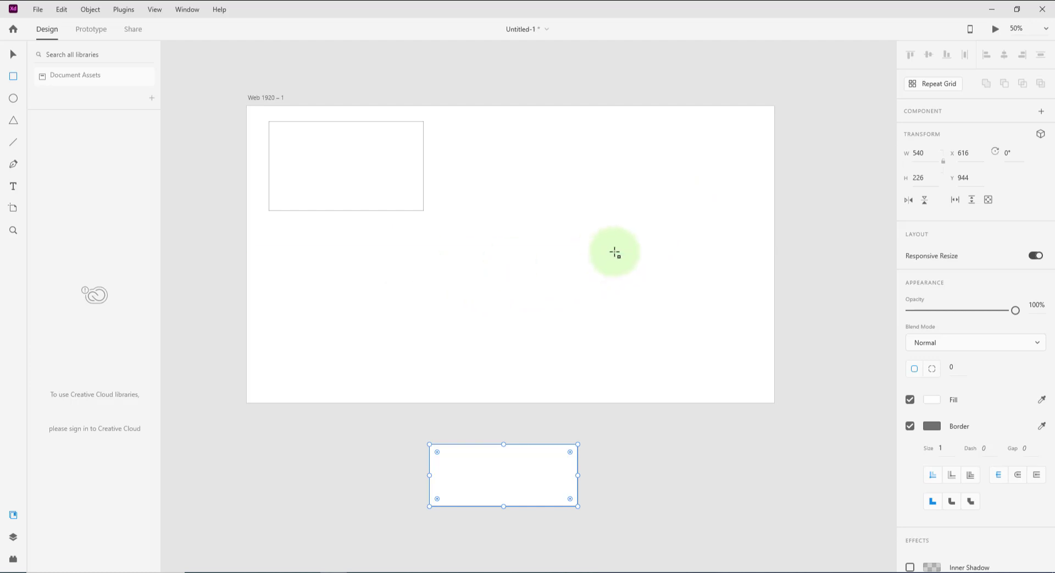
{"action": "key", "text": "ctrl+z"}
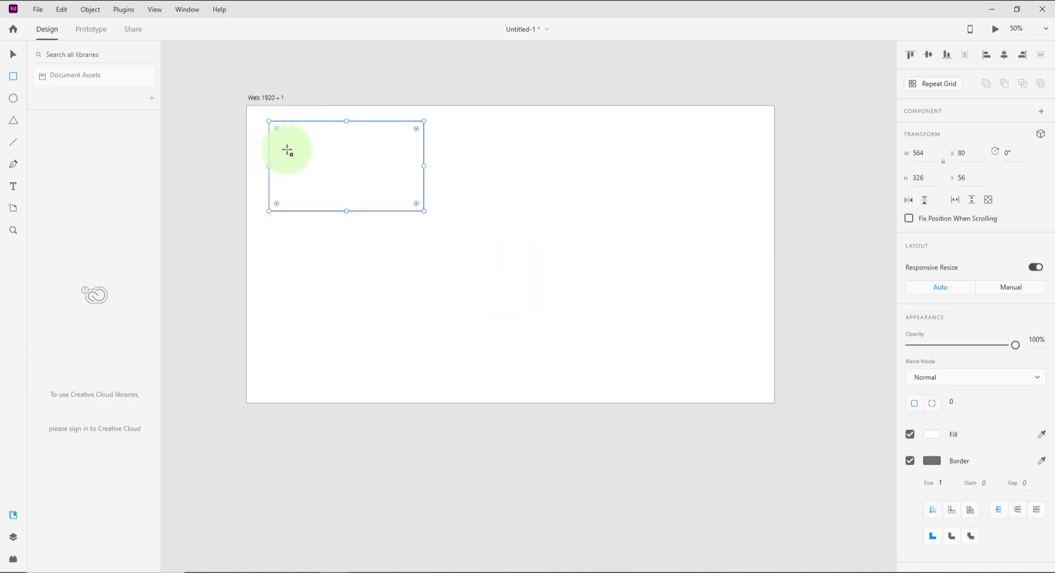
Activate the Select tool, deselect the rectangle and reselect it to compare the properties offered with and without a selection.
{"action": "left_click", "coordinate": [14, 53]}
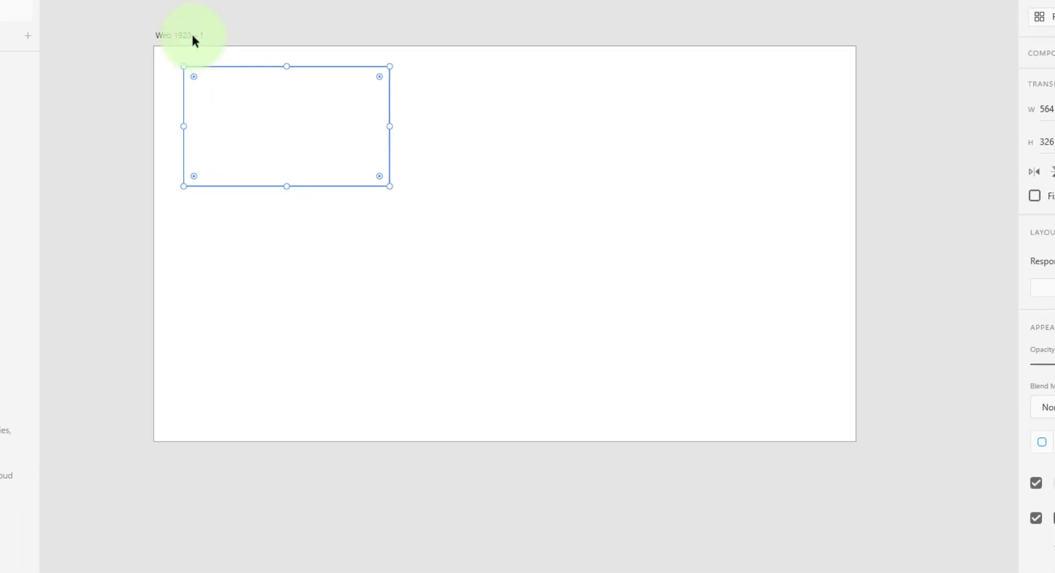
{"action": "left_click", "coordinate": [192, 38]}
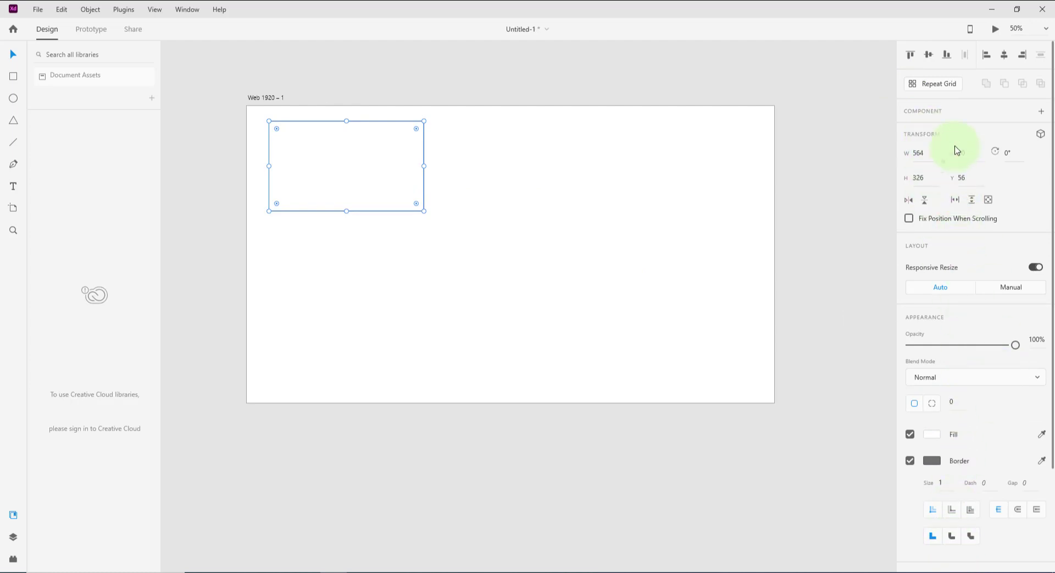
{"action": "left_click", "coordinate": [413, 320]}
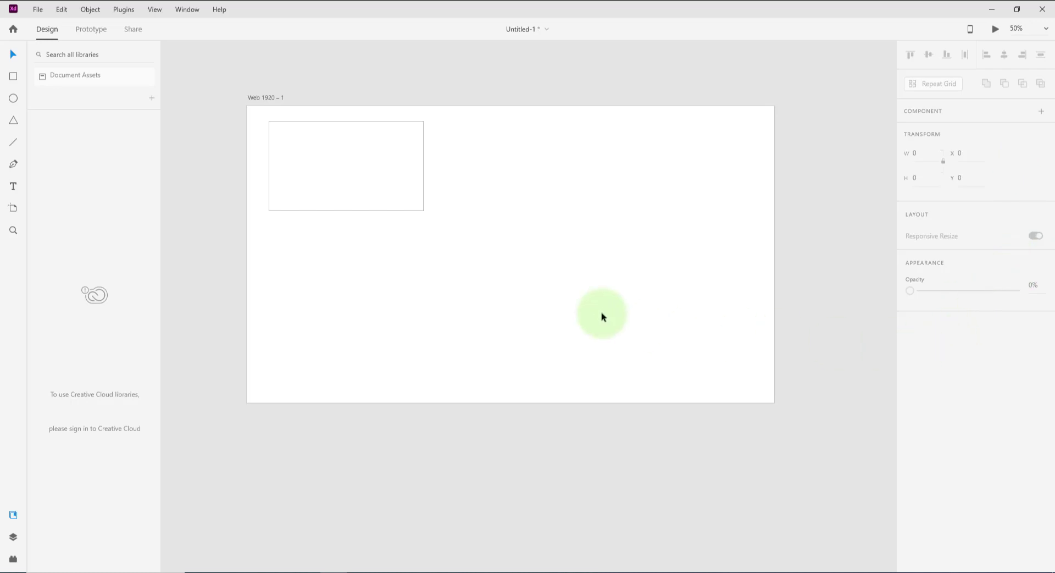
{"action": "left_click", "coordinate": [353, 158]}
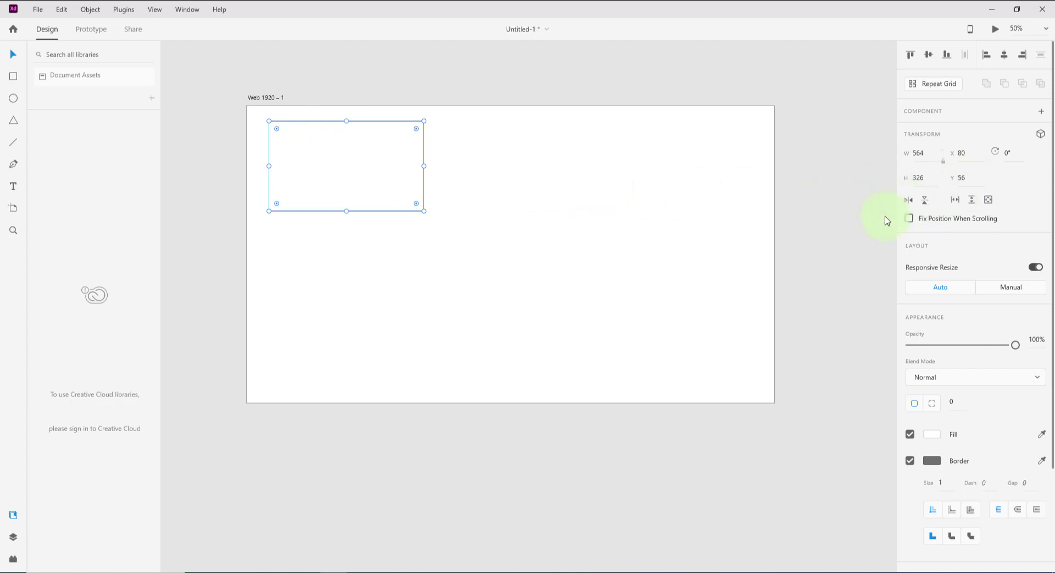
Draw an ellipse about 94 × 294 px below the rectangle and a triangle about 246 × 222 px near the artboard's middle.
{"action": "left_click", "coordinate": [22, 104]}
{"action": "mouse_move", "coordinate": [367, 268]}
{"action": "left_mouse_down"}
{"action": "mouse_move", "coordinate": [410, 306]}
{"action": "mouse_move", "coordinate": [381, 348]}
{"action": "mouse_move", "coordinate": [393, 349]}
{"action": "left_mouse_up"}
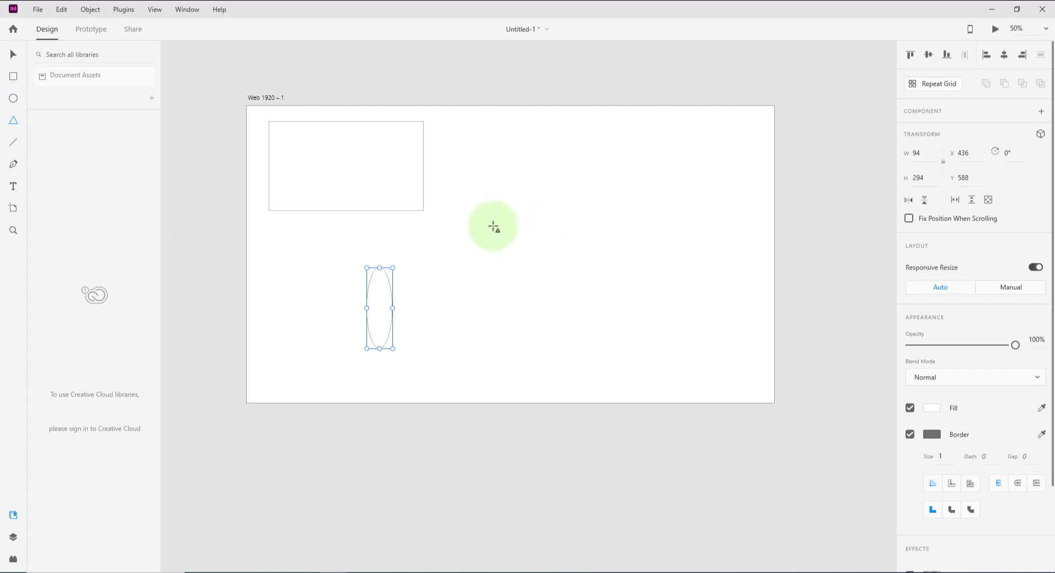
{"action": "left_click_drag", "start_coordinate": [487, 219], "coordinate": [555, 280]}
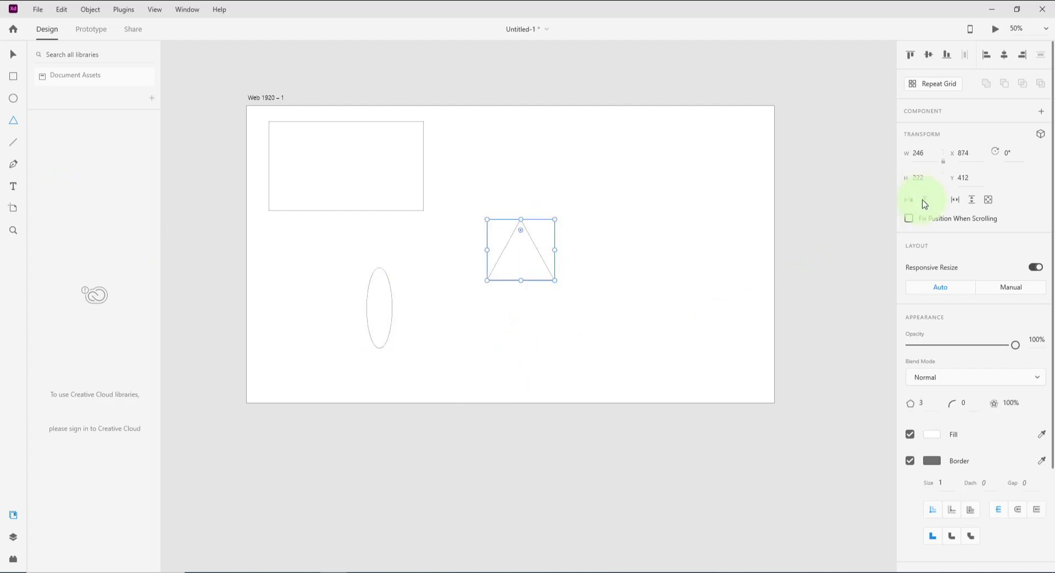
Try making the rectangle a scroll group with horizontal and vertical scrolling, narrowing its viewport to about 472 px.
{"action": "left_click", "coordinate": [13, 54]}
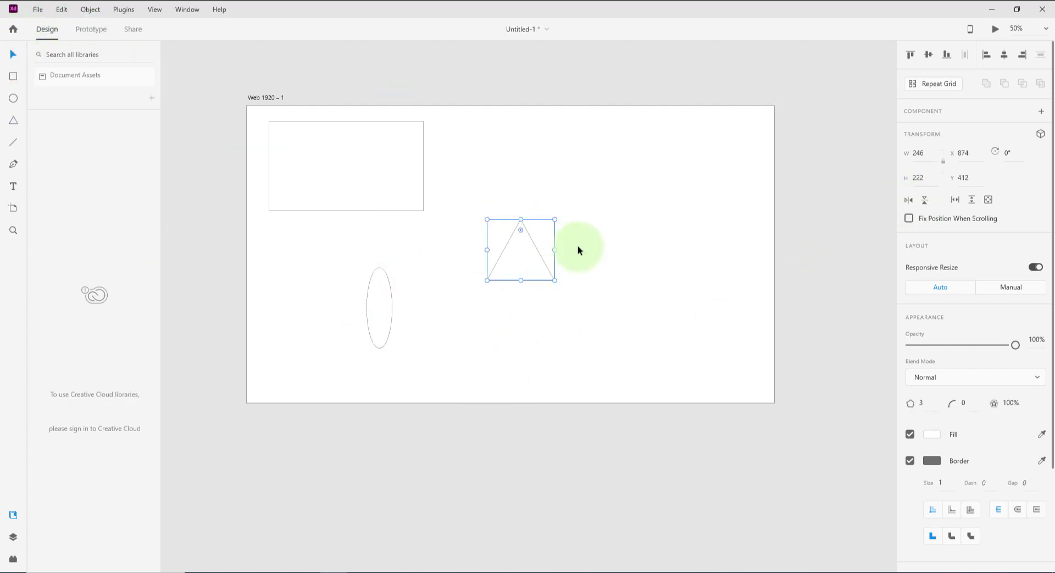
{"action": "left_click", "coordinate": [388, 313]}
{"action": "left_click", "coordinate": [379, 166]}
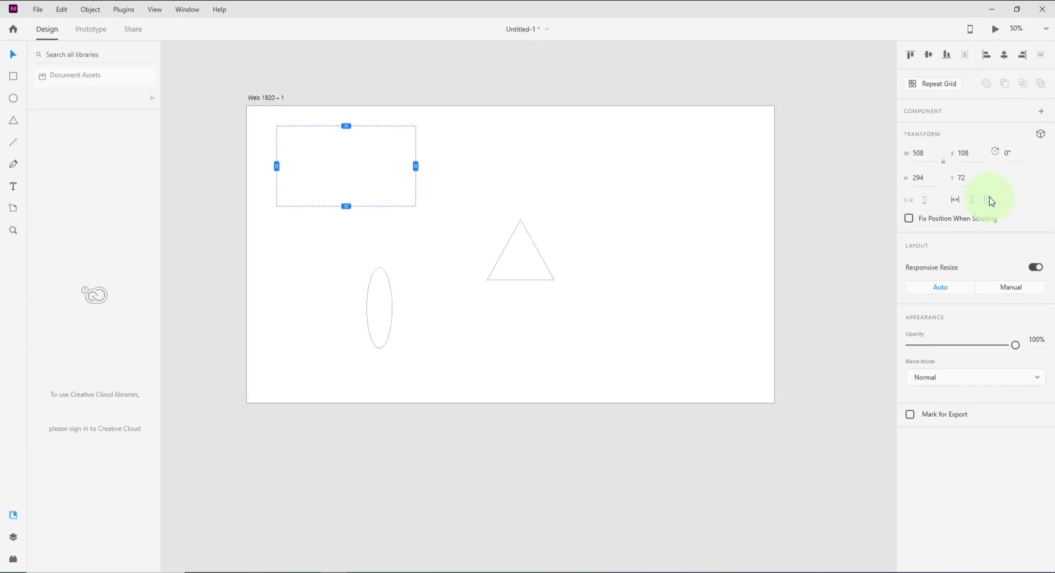
{"action": "left_click", "coordinate": [952, 195]}
{"action": "left_click_drag", "start_coordinate": [203, 150], "coordinate": [391, 159]}
{"action": "left_click_drag", "start_coordinate": [565, 174], "coordinate": [406, 165]}
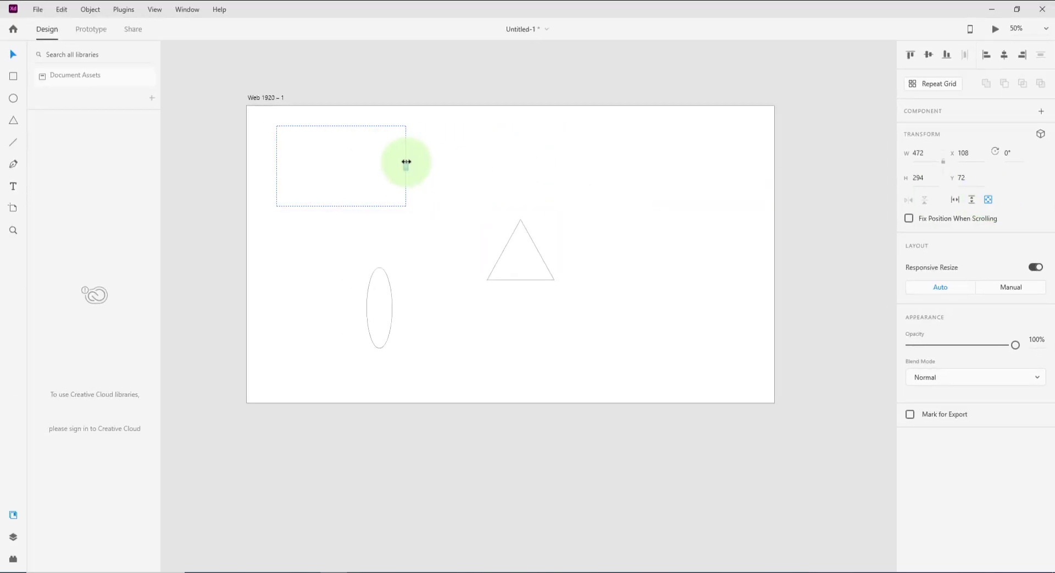
{"action": "left_click", "coordinate": [310, 176]}
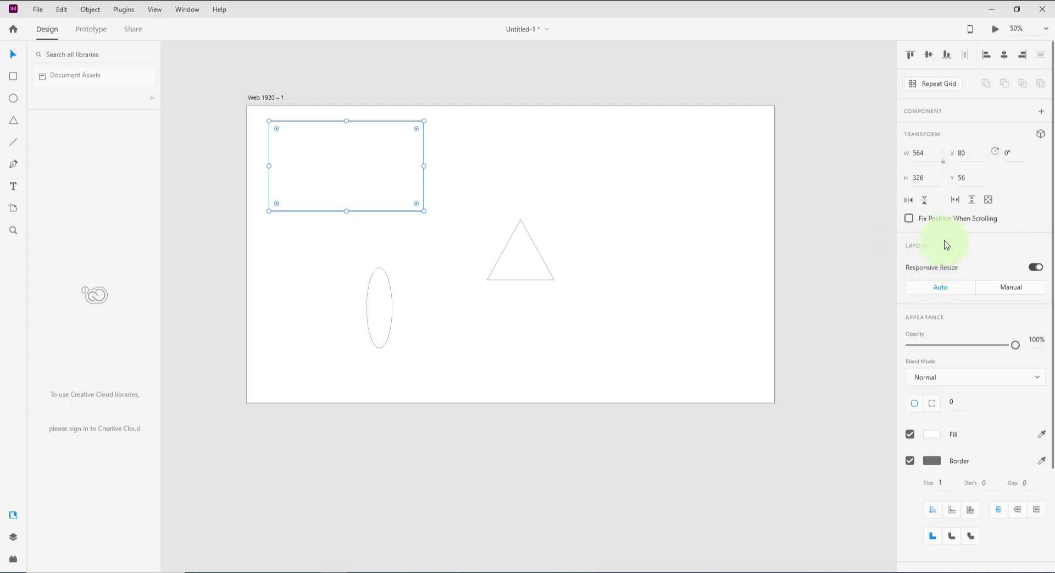
Try narrowing the artboard to about 1822 px from its right edge, undo the resize, and turn Responsive Resize back on.
{"action": "left_click", "coordinate": [420, 96]}
{"action": "left_click", "coordinate": [278, 98]}
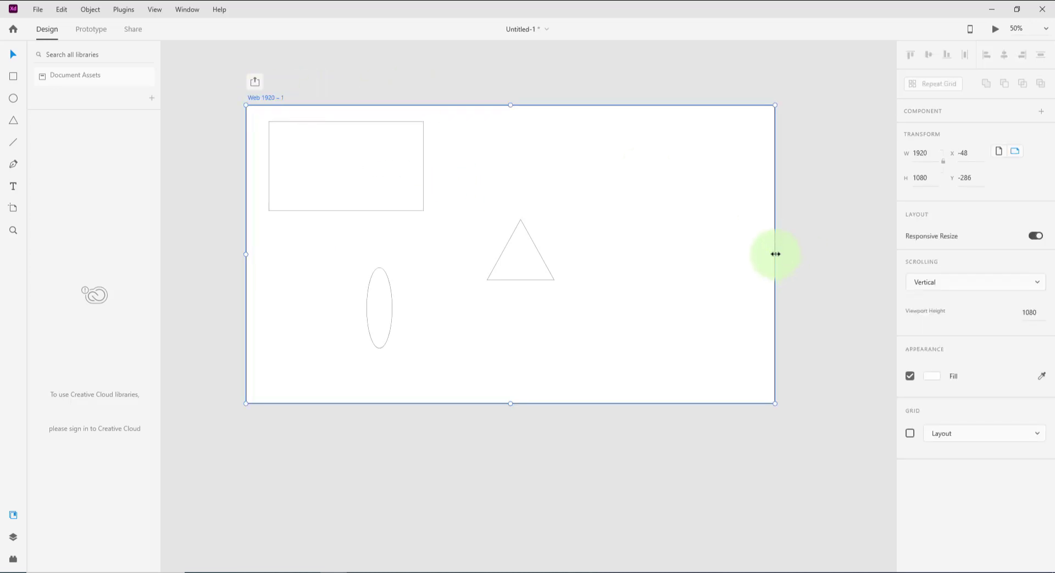
{"action": "left_click_drag", "start_coordinate": [775, 252], "coordinate": [639, 255]}
{"action": "mouse_move", "coordinate": [723, 256]}
{"action": "left_mouse_down"}
{"action": "mouse_move", "coordinate": [447, 262]}
{"action": "mouse_move", "coordinate": [708, 266]}
{"action": "left_mouse_up"}
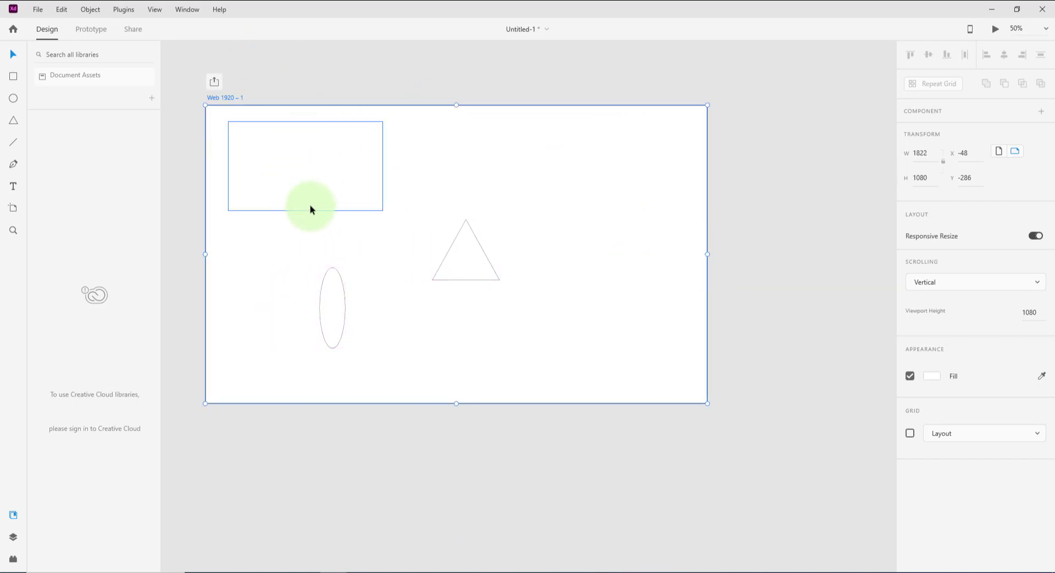
{"action": "key", "text": "ctrl+z"}
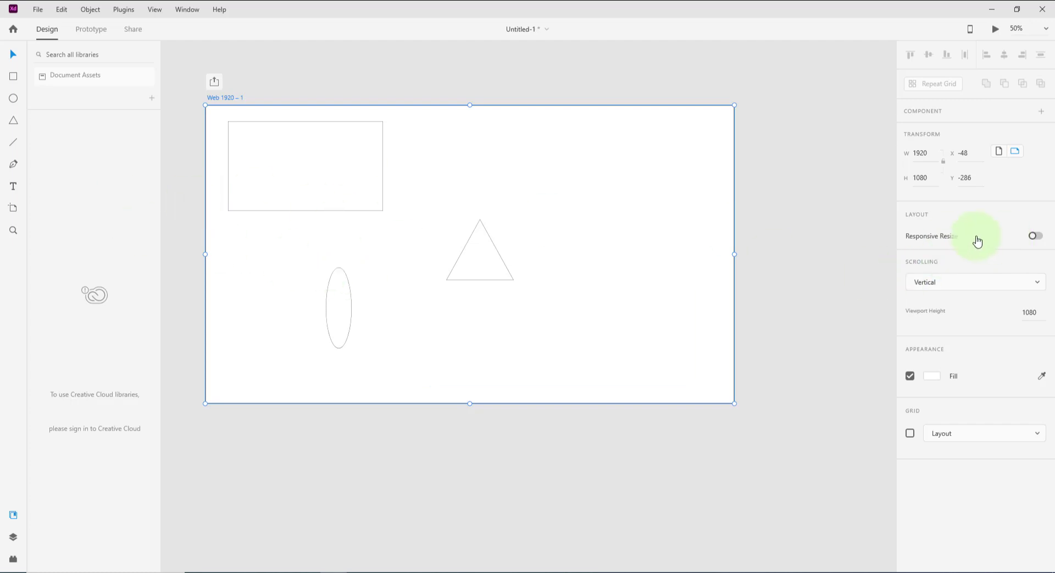
{"action": "left_click", "coordinate": [1034, 235]}
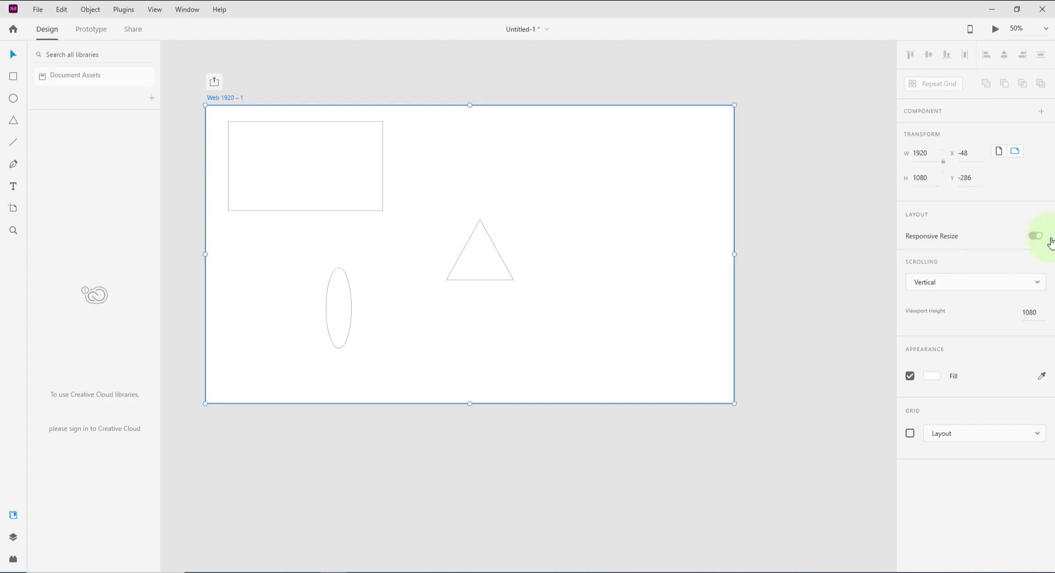
Set the rectangle's responsive resize to Manual and turn off Fix Width.
{"action": "left_click", "coordinate": [243, 188]}
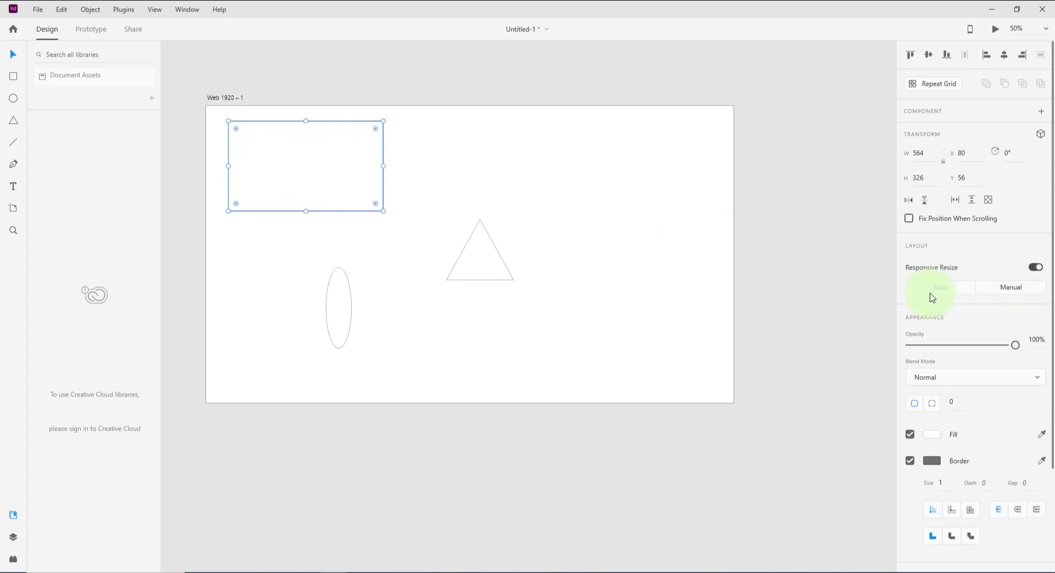
{"action": "left_click", "coordinate": [1007, 290]}
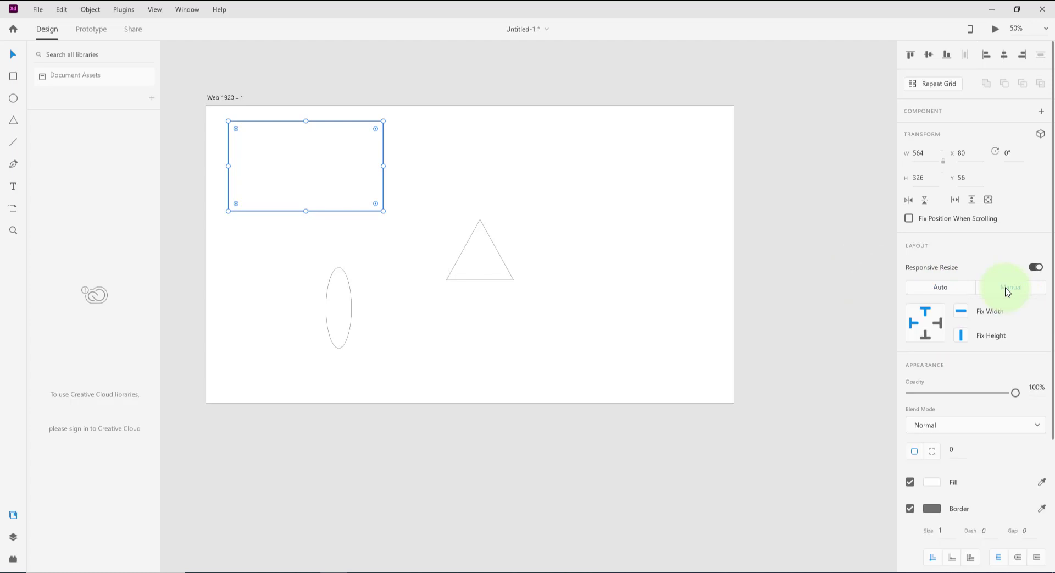
{"action": "left_click", "coordinate": [943, 291]}
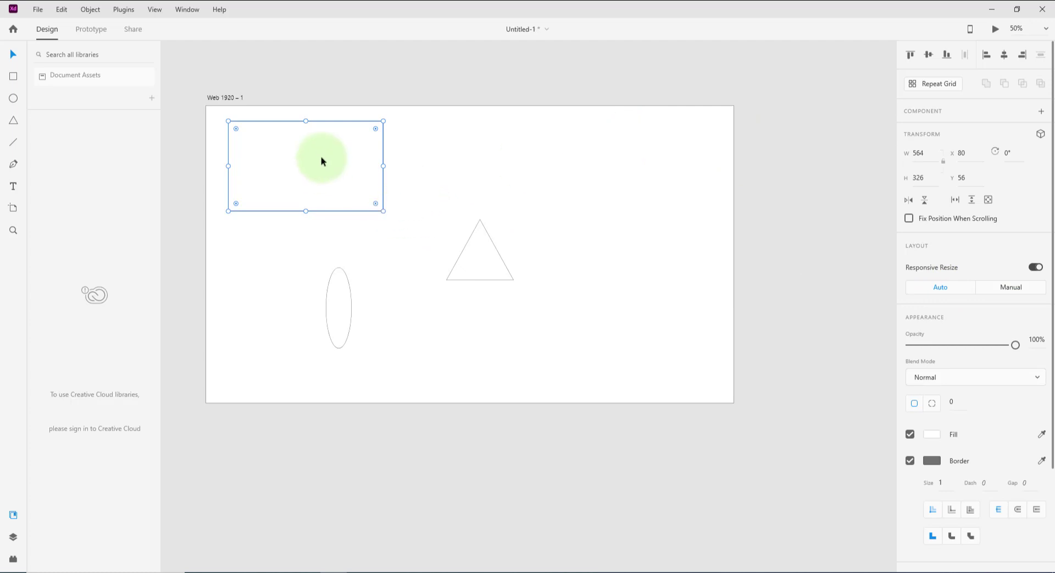
{"action": "left_click", "coordinate": [1011, 288]}
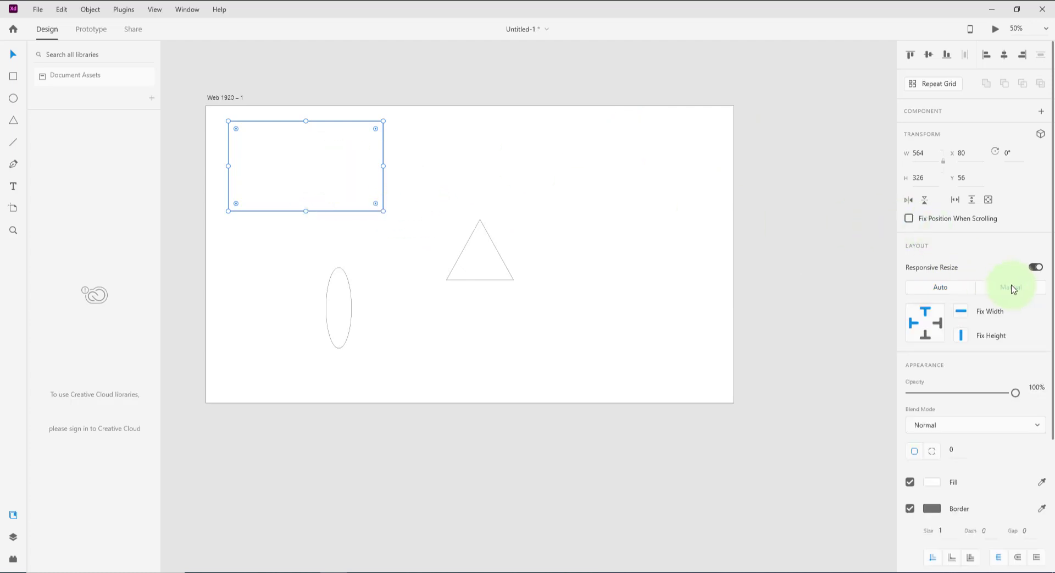
{"action": "left_click", "coordinate": [961, 311]}
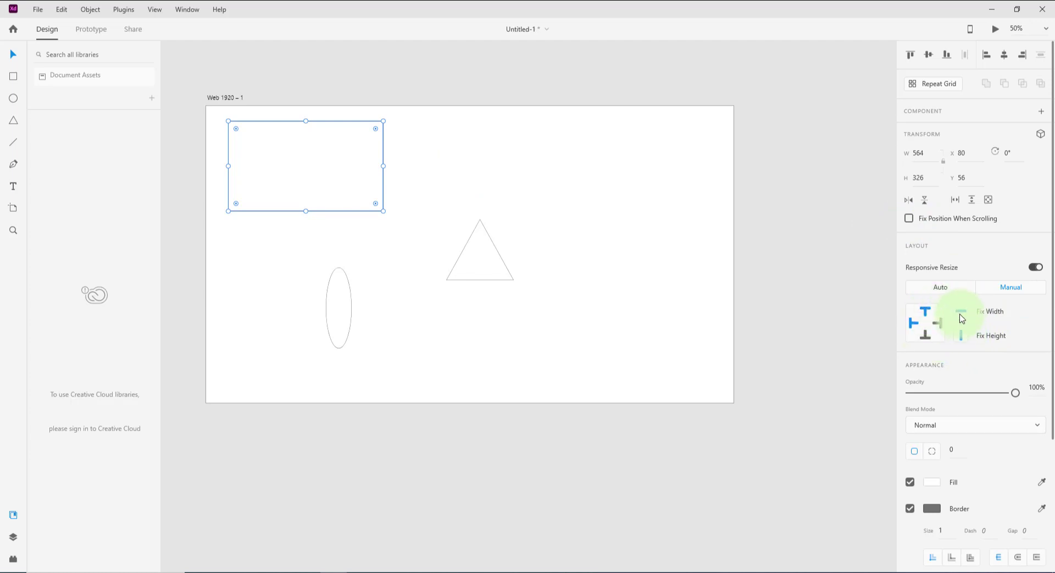
{"action": "left_click", "coordinate": [961, 317]}
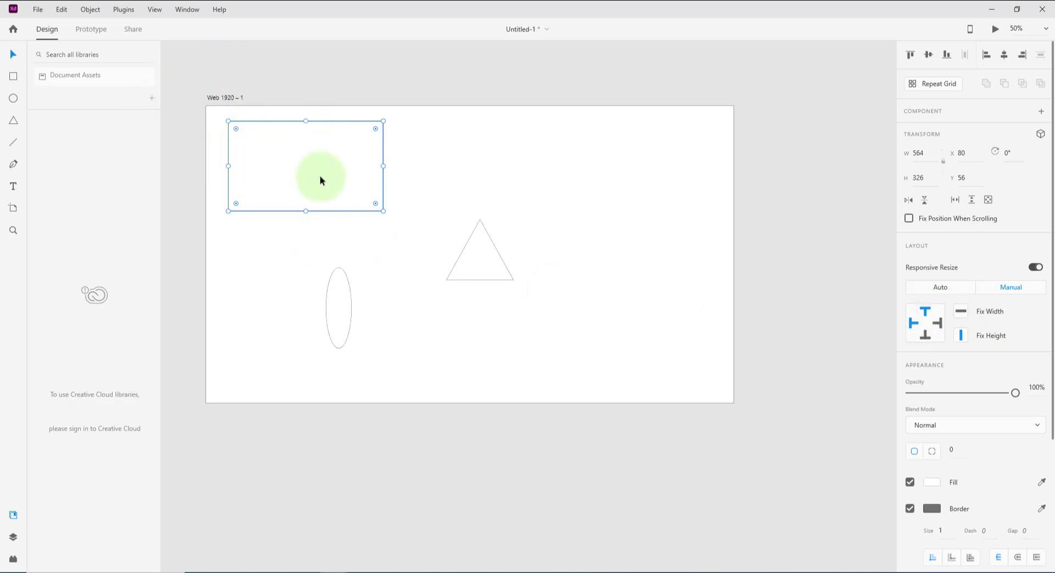
Try widening the artboard from its right edge to test the rectangle's manual constraints, undo the resize, and reselect the rectangle.
{"action": "left_click", "coordinate": [222, 98]}
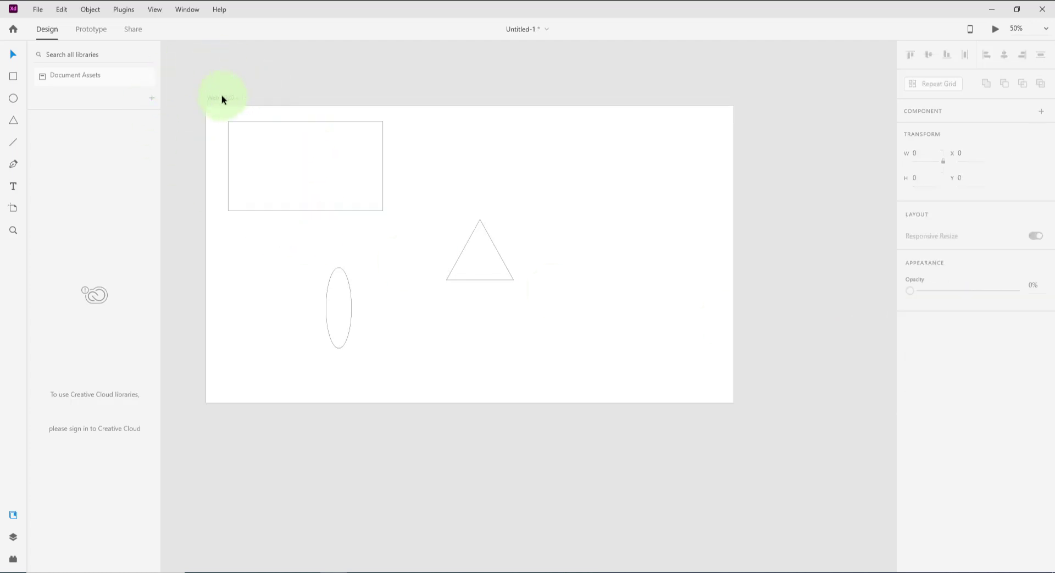
{"action": "left_click_drag", "start_coordinate": [734, 254], "coordinate": [816, 277]}
{"action": "key", "text": "ctrl+z"}
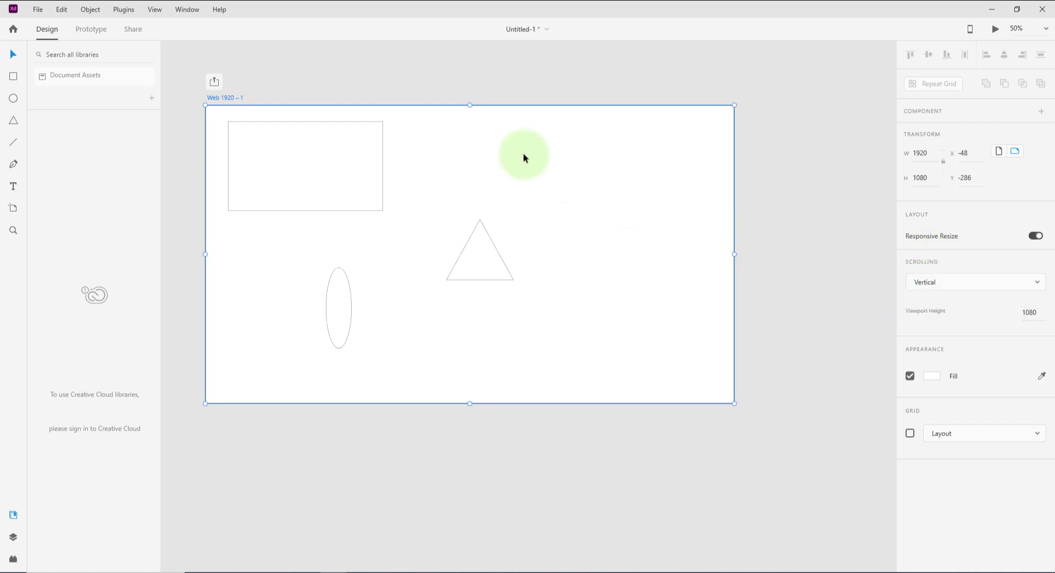
{"action": "left_click", "coordinate": [290, 146]}
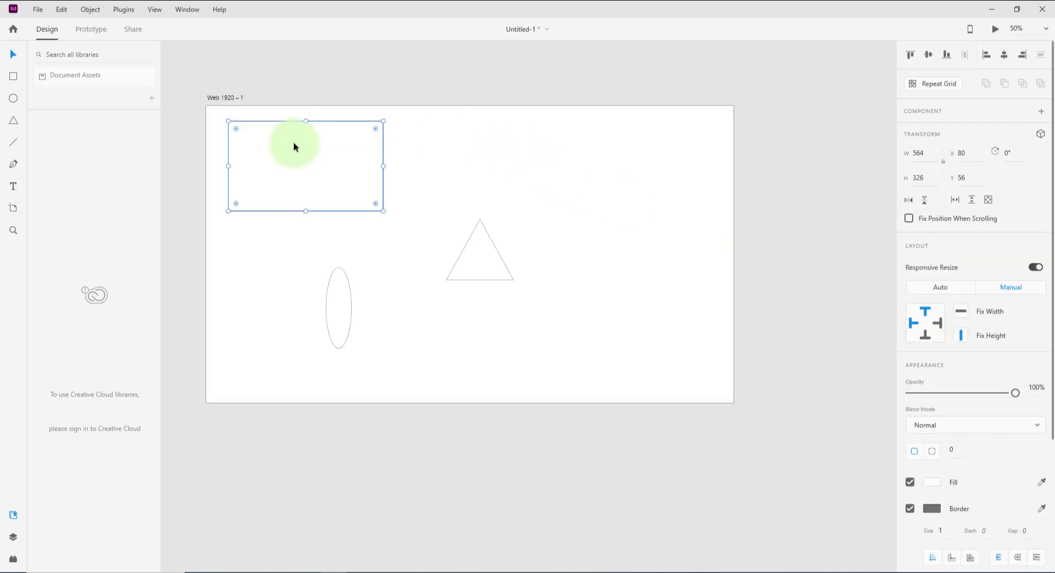
Try the None scrolling option on the artboard and return its scrolling to Vertical.
{"action": "left_click", "coordinate": [214, 99]}
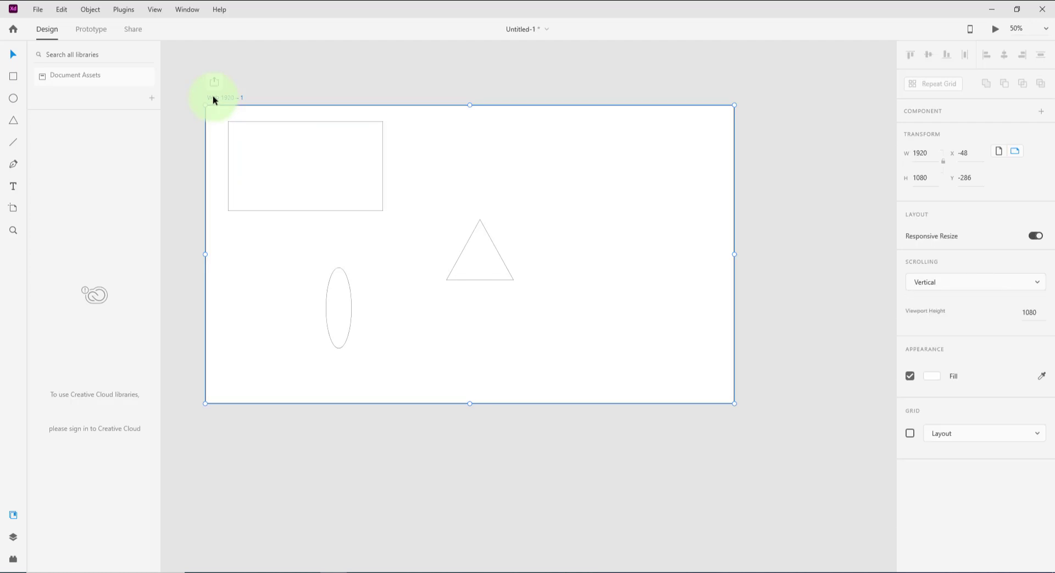
{"action": "left_click", "coordinate": [949, 284]}
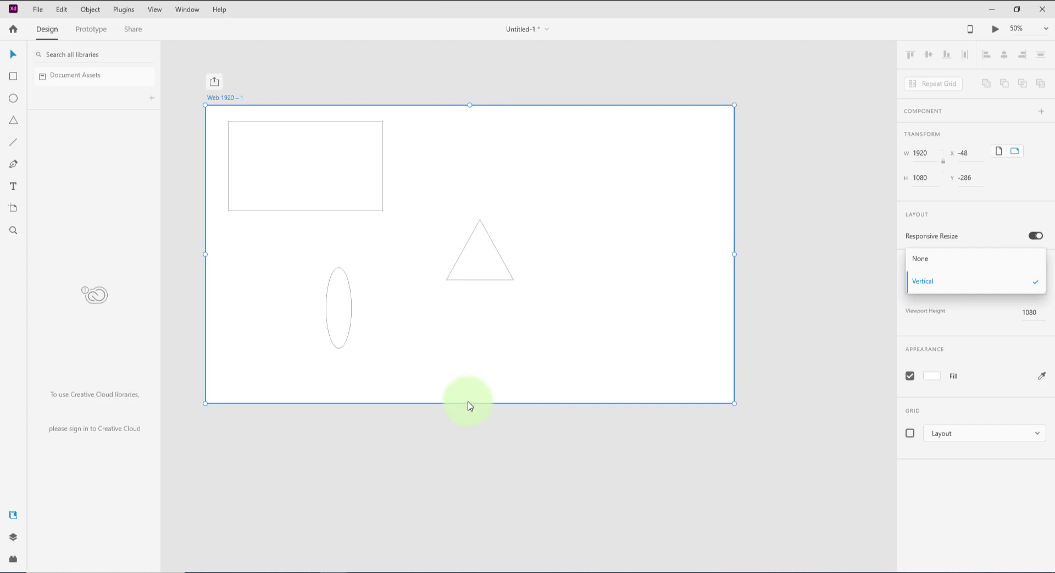
{"action": "left_click", "coordinate": [927, 263]}
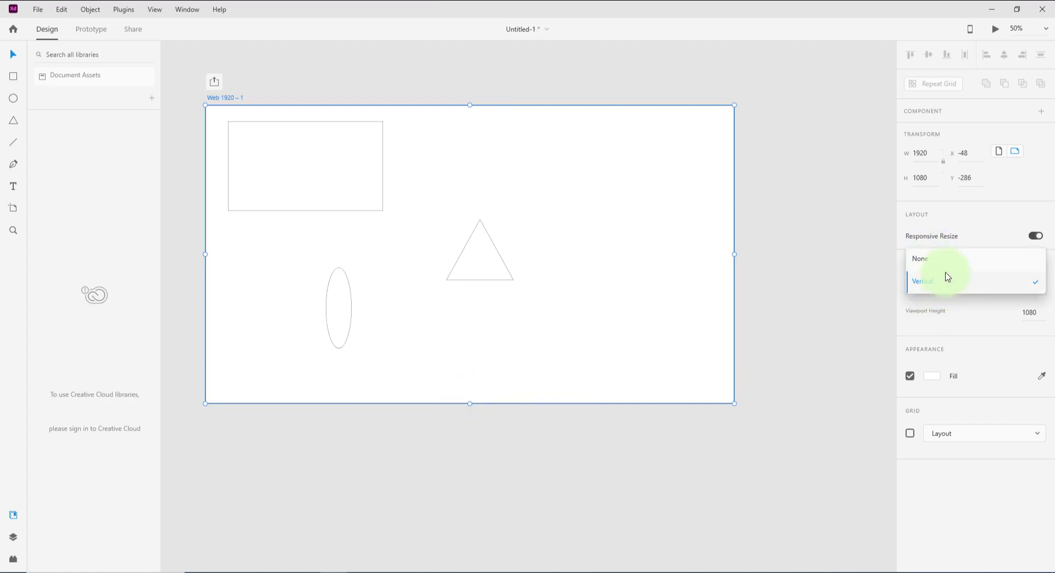
{"action": "left_click", "coordinate": [948, 264]}
{"action": "left_click", "coordinate": [932, 283]}
{"action": "left_click", "coordinate": [933, 308]}
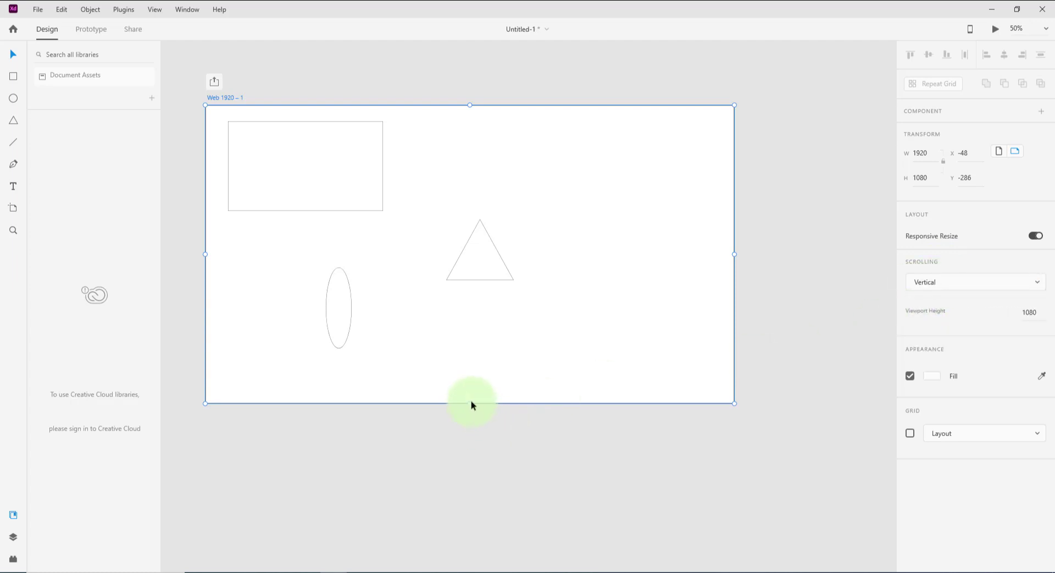
Extend the artboard downward to a height of about 1530 px, and move its viewport line to about 768 px and back down to about 1046 px.
{"action": "left_click_drag", "start_coordinate": [470, 402], "coordinate": [478, 526]}
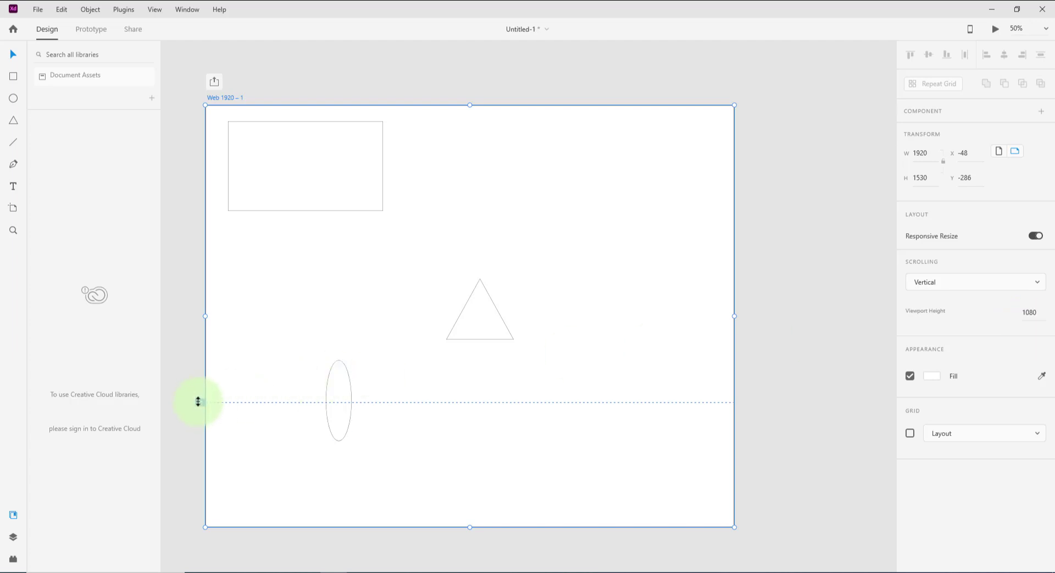
{"action": "mouse_move", "coordinate": [199, 403]}
{"action": "left_mouse_down"}
{"action": "mouse_move", "coordinate": [195, 307]}
{"action": "mouse_move", "coordinate": [195, 317]}
{"action": "left_mouse_up"}
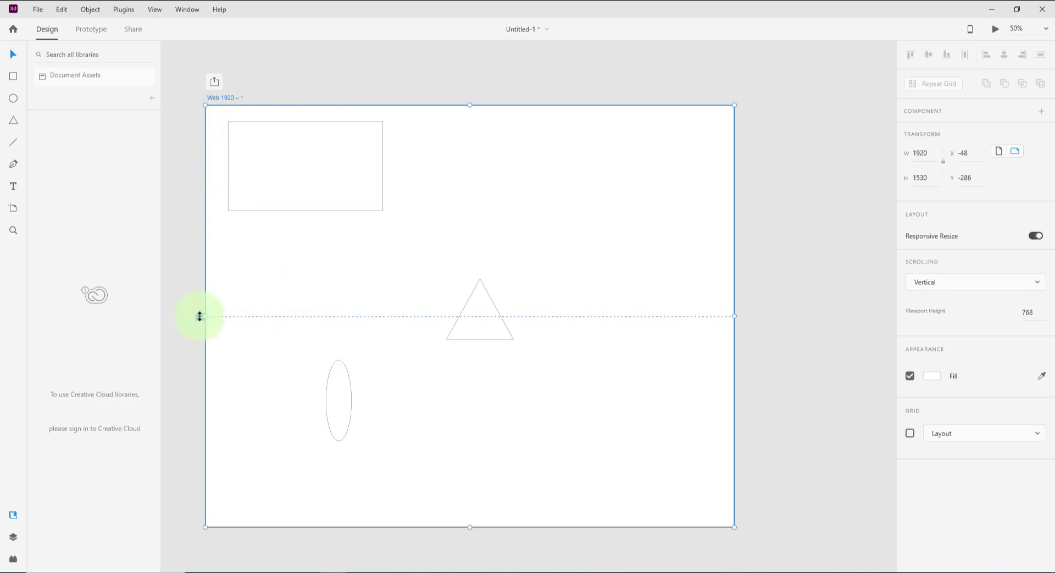
{"action": "left_click_drag", "start_coordinate": [200, 315], "coordinate": [200, 389]}
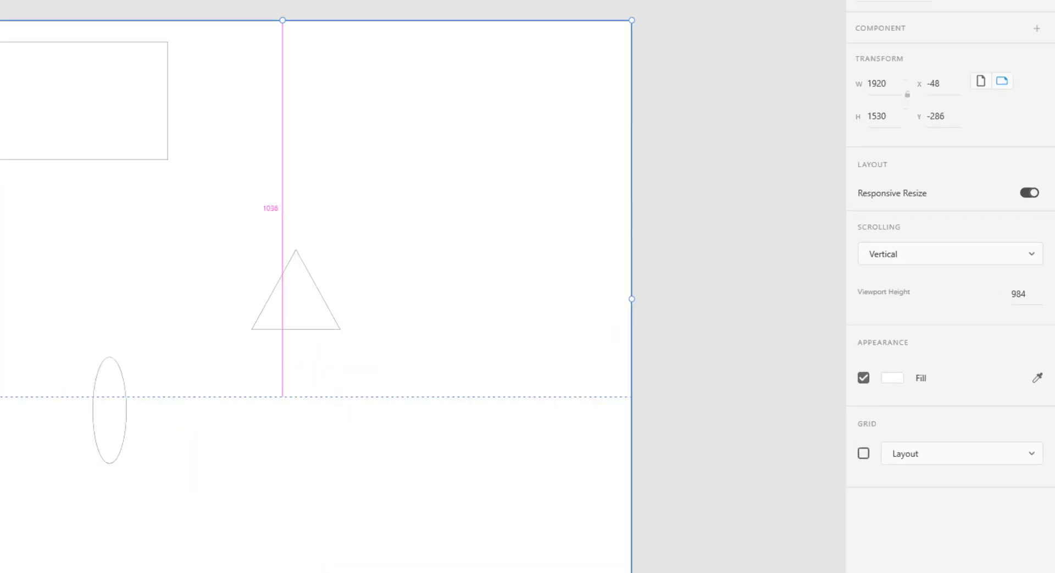
Set the artboard's viewport height to 1080, shrink the artboard's bottom edge up to the viewport line, and deselect the artboard.
{"action": "left_click", "coordinate": [1033, 302]}
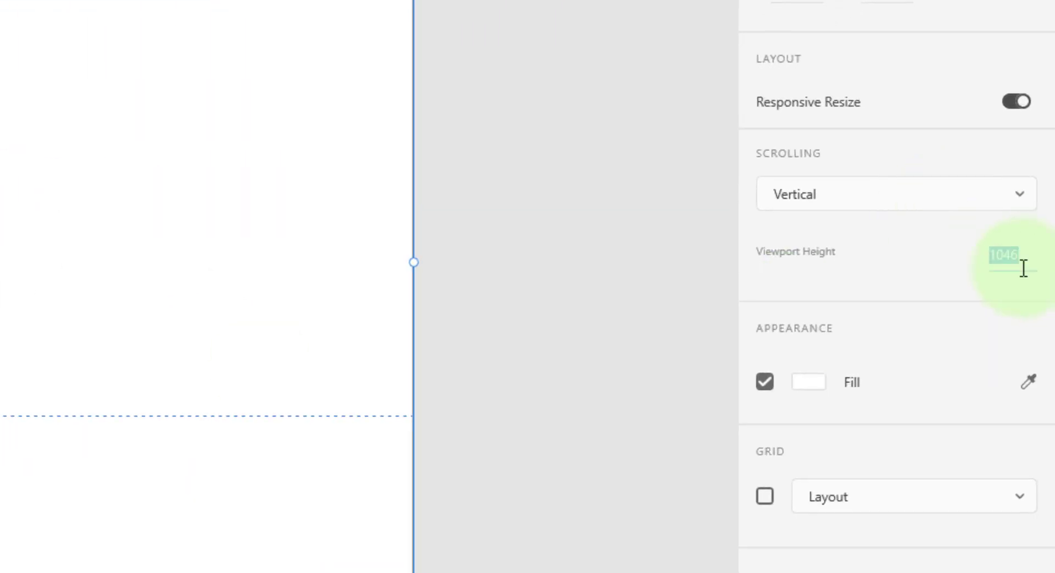
{"action": "type", "text": "10"}
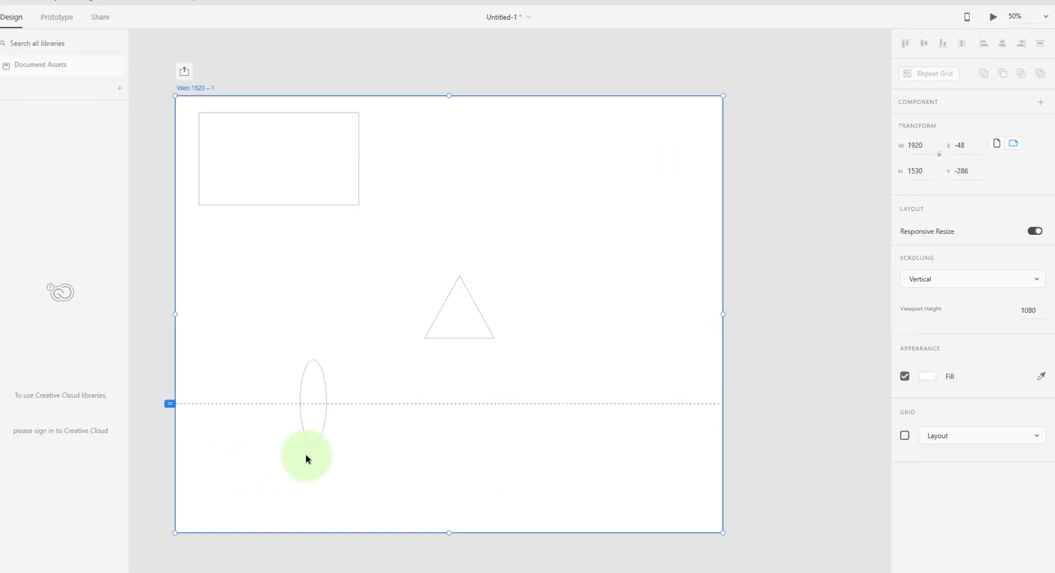
{"action": "left_click_drag", "start_coordinate": [469, 527], "coordinate": [469, 401]}
{"action": "left_click", "coordinate": [460, 458]}
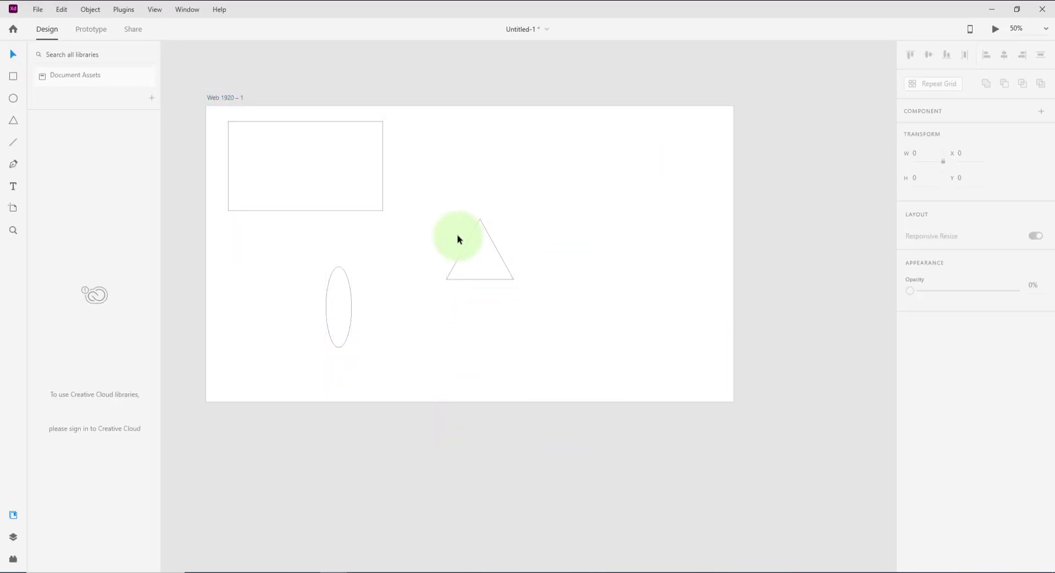
Select the artboard, check the available grid types, and turn on its Layout grid.
{"action": "left_click", "coordinate": [223, 97]}
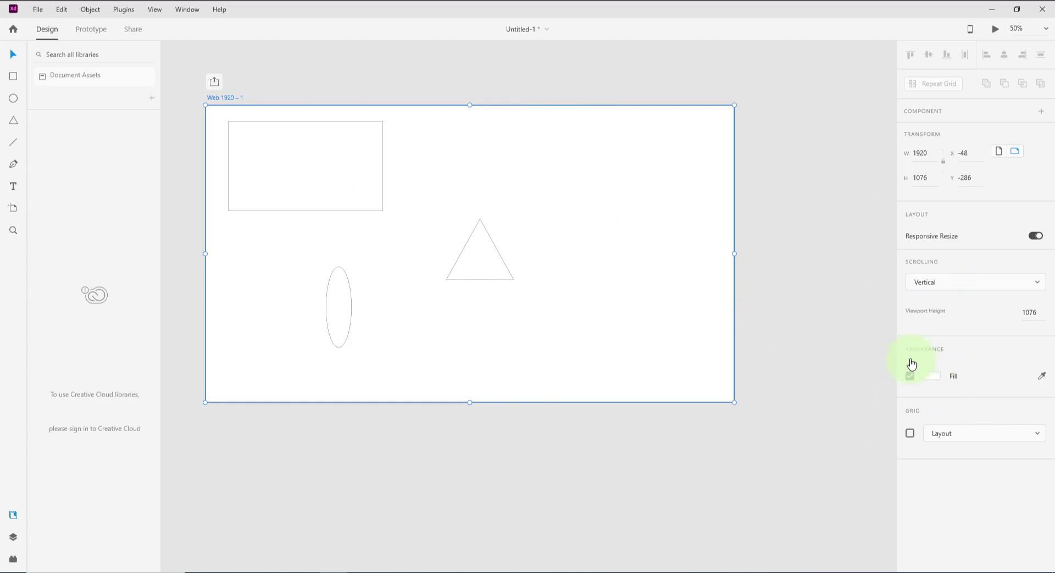
{"action": "left_click", "coordinate": [1031, 440]}
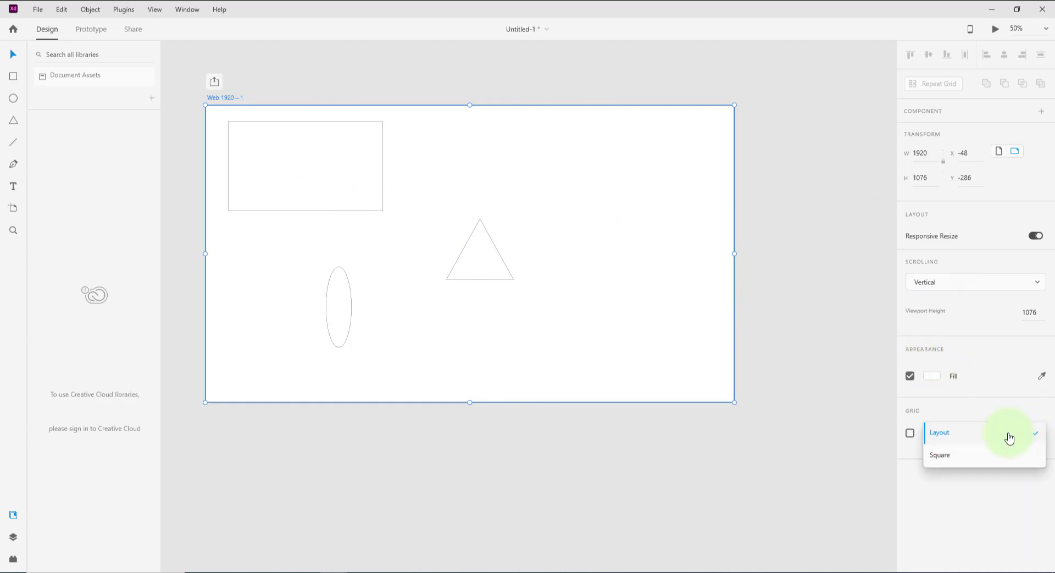
{"action": "left_click", "coordinate": [958, 502]}
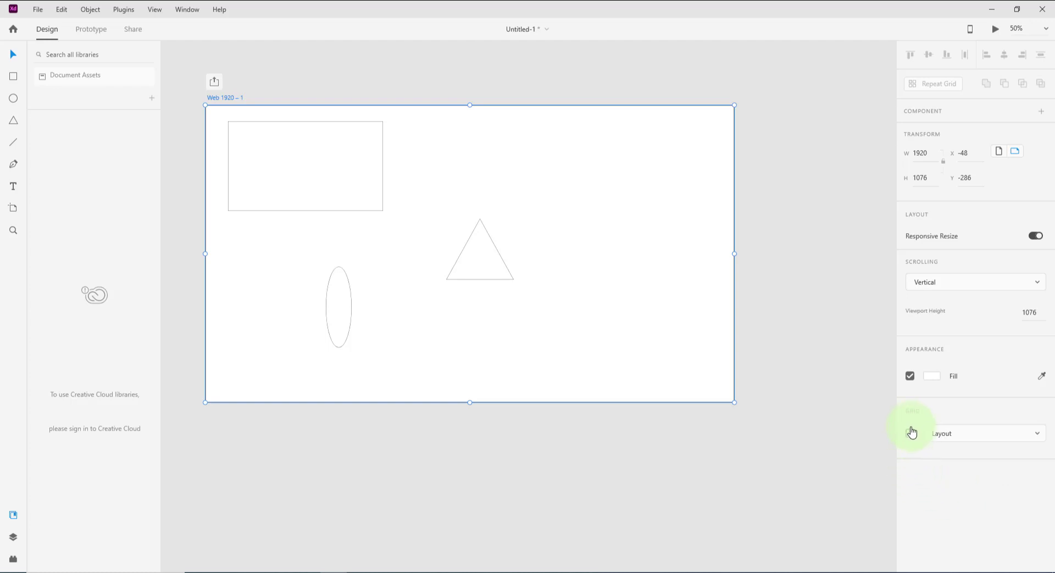
{"action": "left_click", "coordinate": [910, 434]}
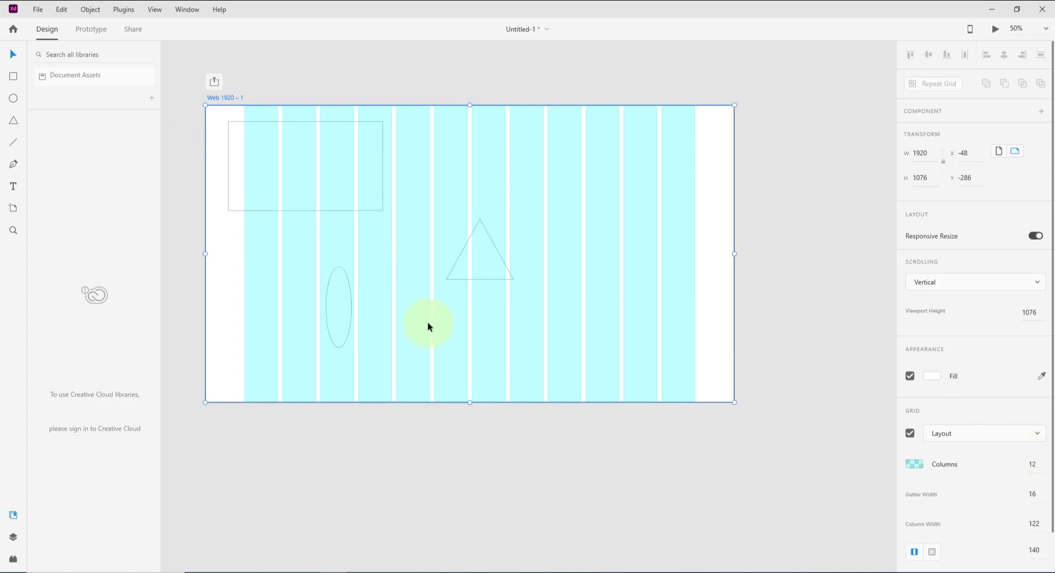
{"action": "scroll", "coordinate": [430, 327], "scroll_direction": "down", "scroll_amount": 1}
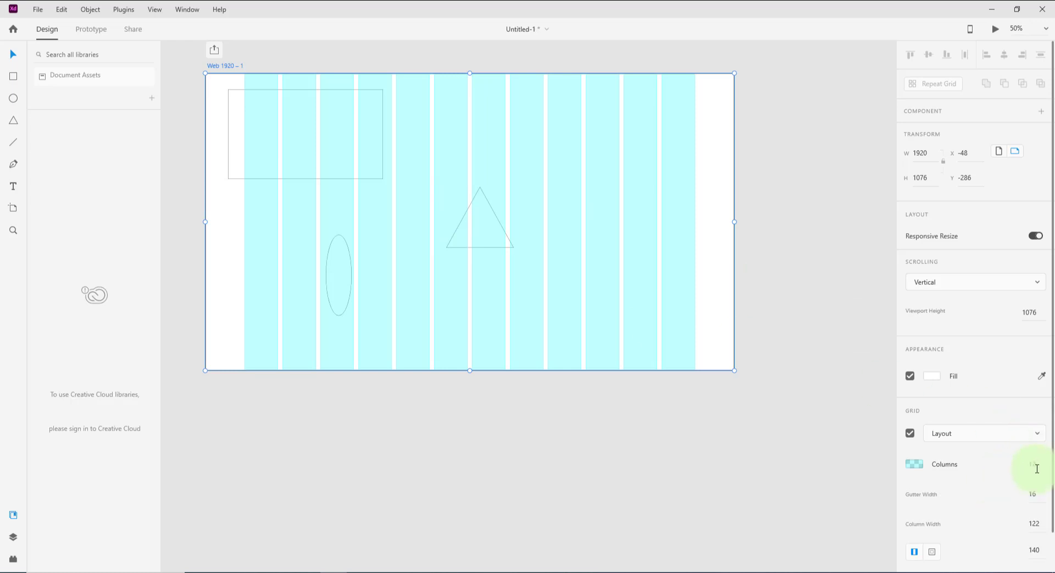
{"action": "scroll", "coordinate": [980, 467], "scroll_direction": "down", "scroll_amount": 1}
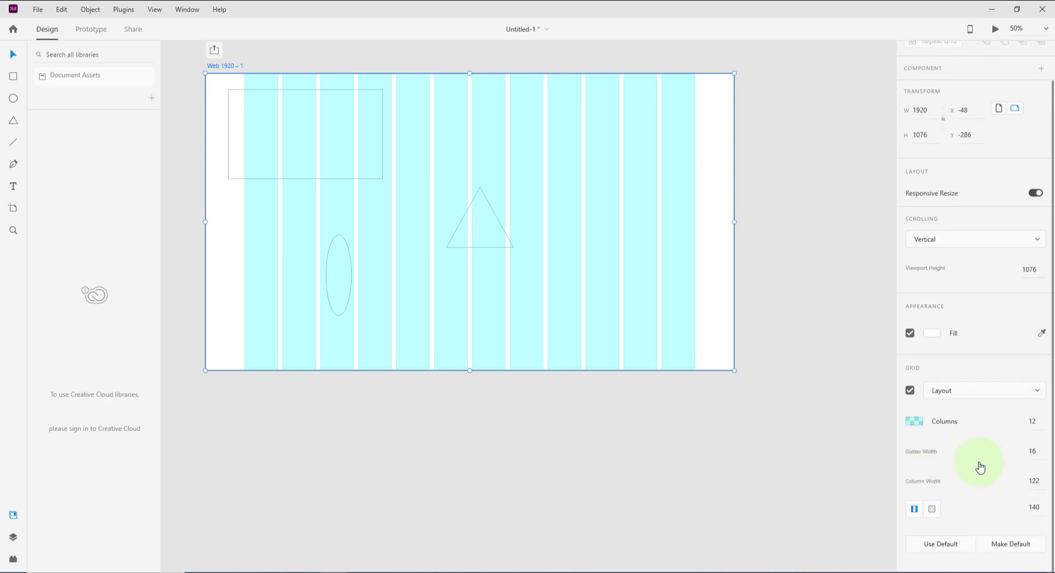
Try the layout grid's separate margins, return to linked left/right margins of 20, and turn the grid off.
{"action": "left_click", "coordinate": [1044, 477]}
{"action": "left_click", "coordinate": [1035, 478]}
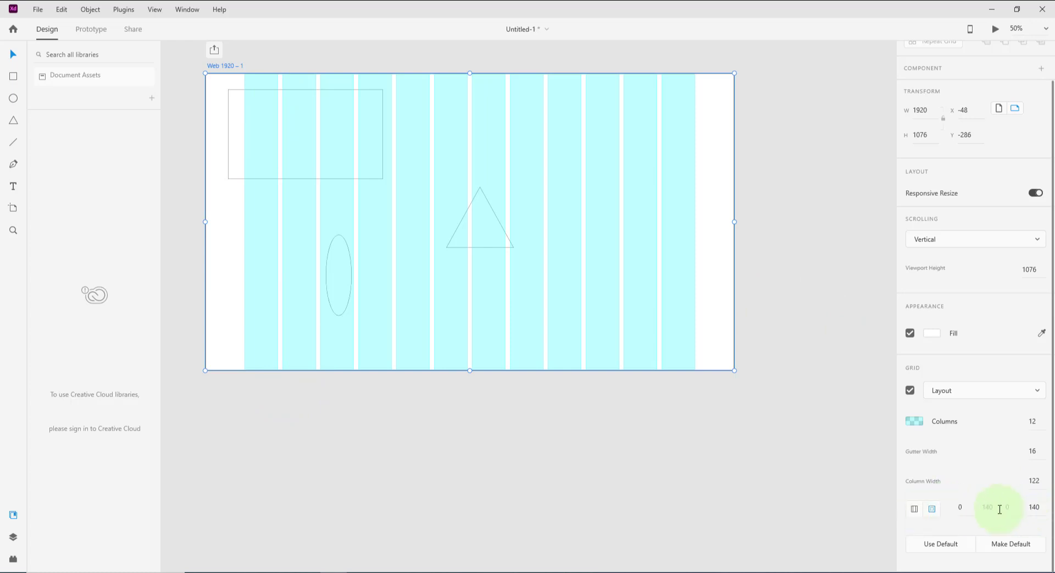
{"action": "left_click", "coordinate": [913, 511]}
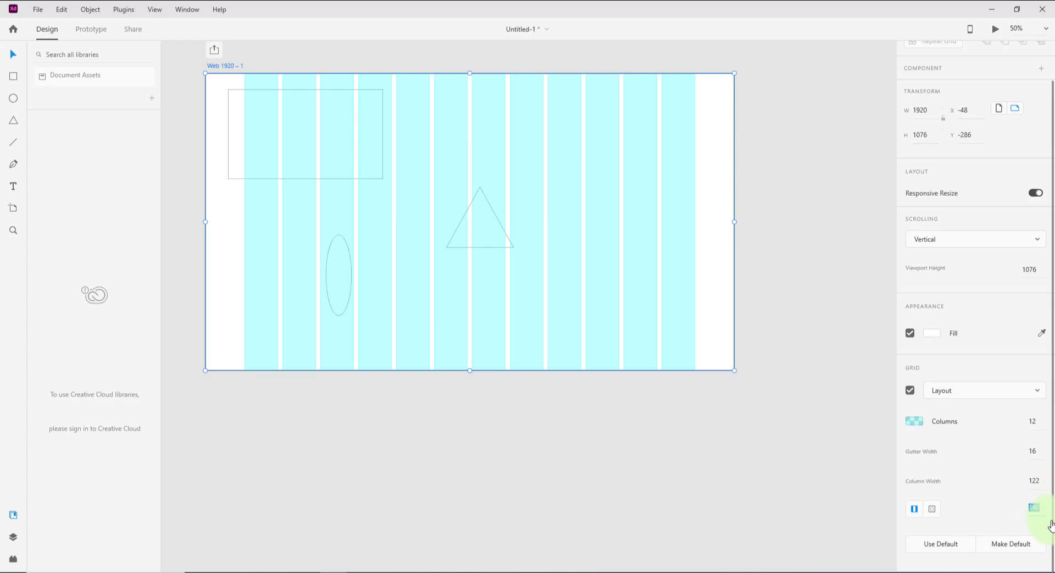
{"action": "key", "text": "Return"}
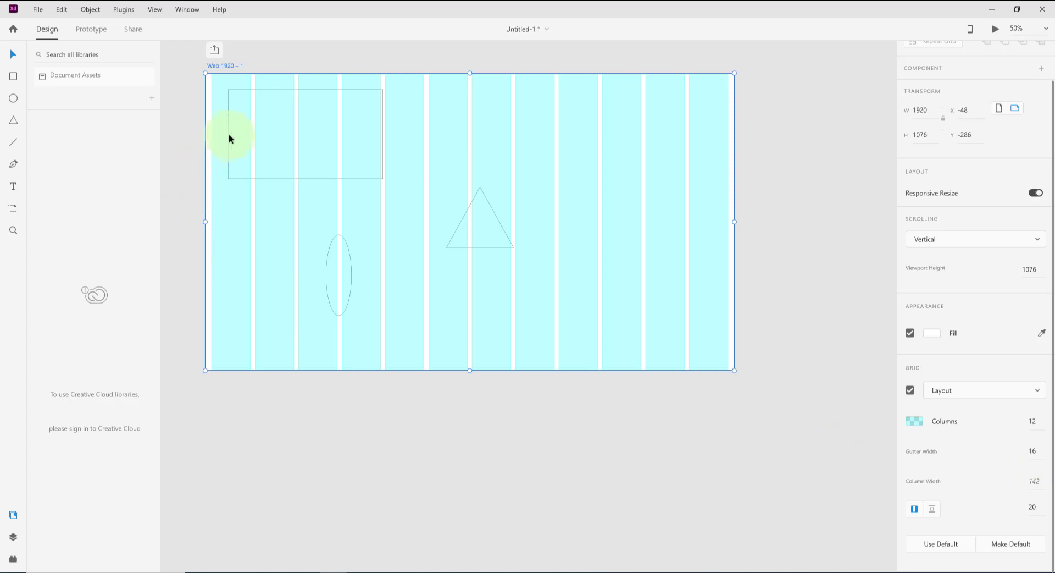
{"action": "left_click", "coordinate": [910, 392]}
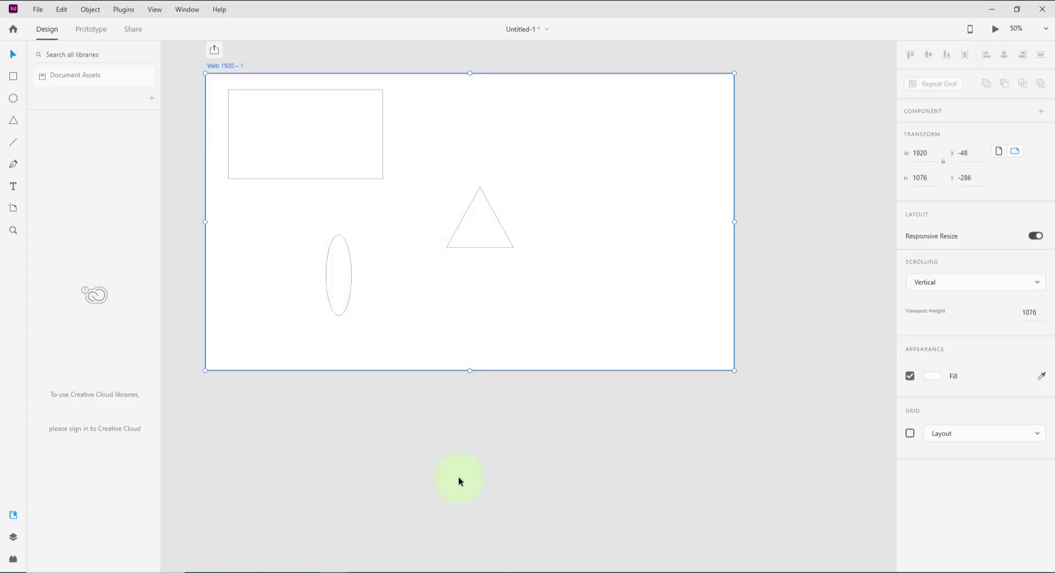
Select the rectangle and examine its blend mode options without changing the mode.
{"action": "left_click", "coordinate": [328, 178]}
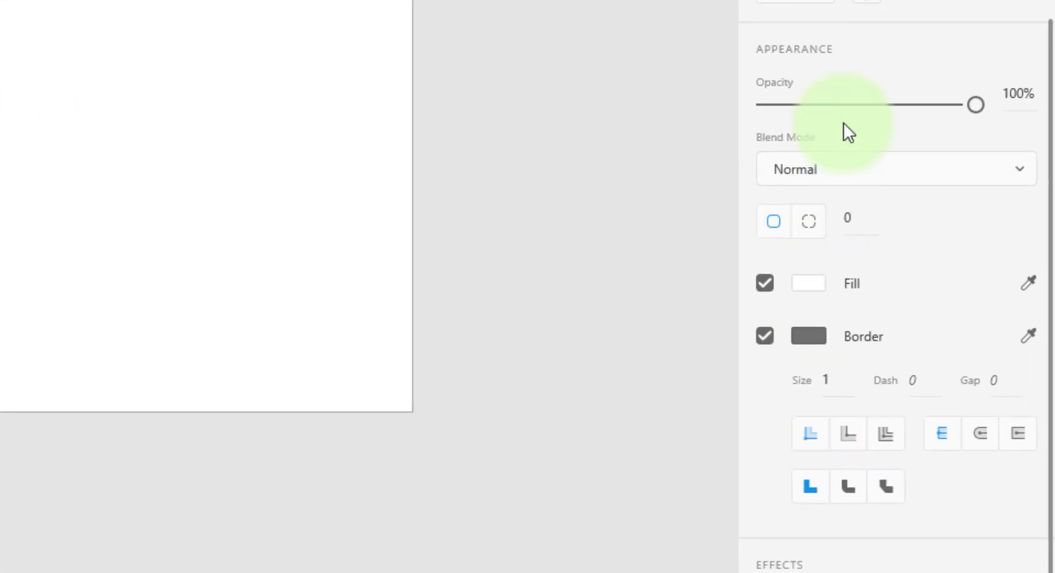
{"action": "left_click", "coordinate": [944, 185]}
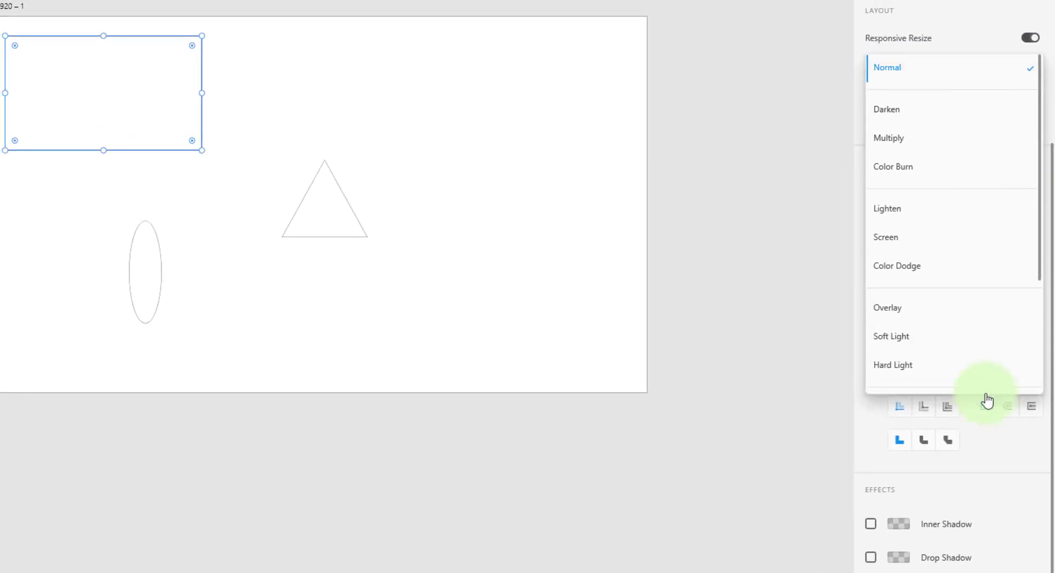
{"action": "left_click", "coordinate": [870, 461]}
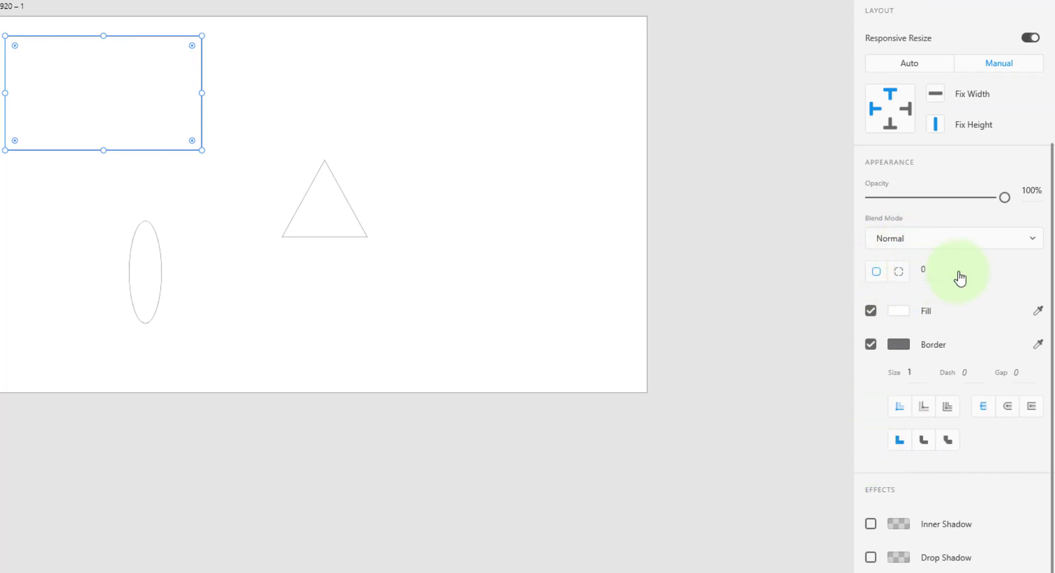
Round the rectangle's corners to about 28, switch to separate radii, and set the top-left and bottom-right radii to 0.
{"action": "left_click_drag", "start_coordinate": [15, 45], "coordinate": [19, 49]}
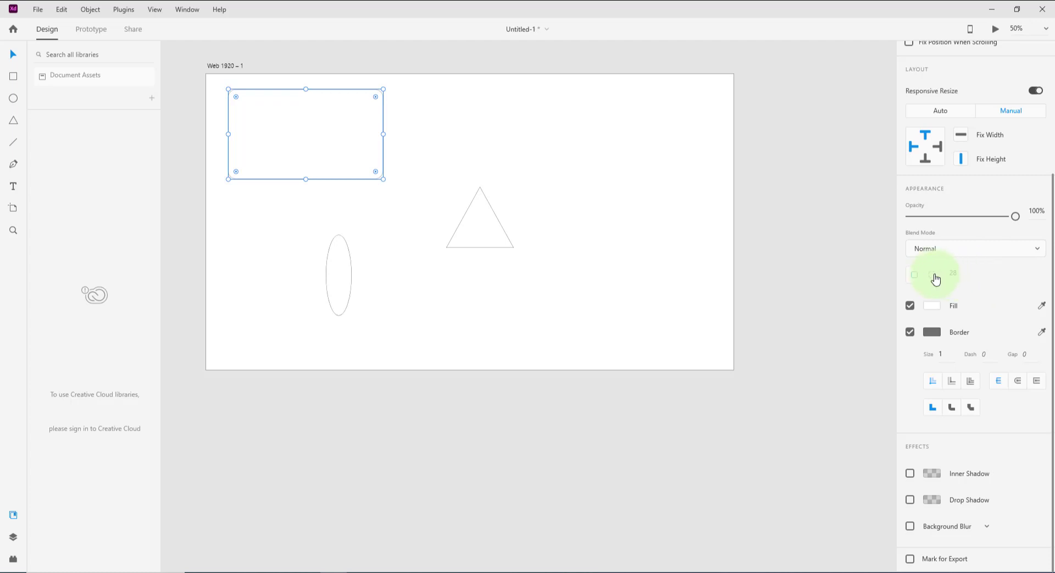
{"action": "left_click", "coordinate": [932, 275]}
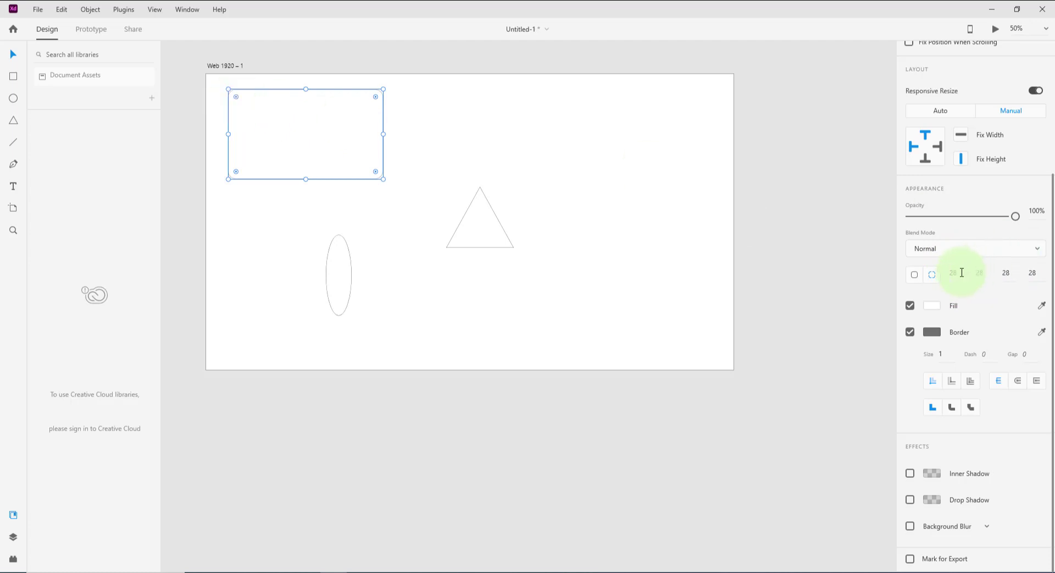
{"action": "left_click", "coordinate": [961, 272]}
{"action": "type", "text": "10"}
{"action": "left_click_drag", "start_coordinate": [961, 273], "coordinate": [934, 273]}
{"action": "type", "text": "0"}
{"action": "left_click", "coordinate": [980, 273]}
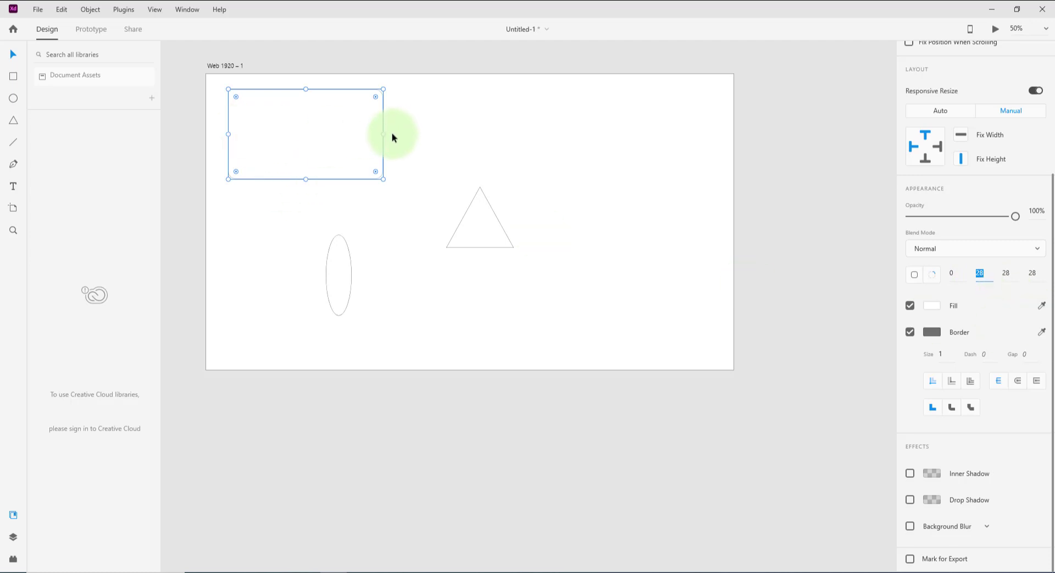
Shrink the rectangle to about 106 by 166 px and raise its top-right radius to 110 and bottom-left radius to 108.
{"action": "left_click_drag", "start_coordinate": [383, 134], "coordinate": [258, 134]}
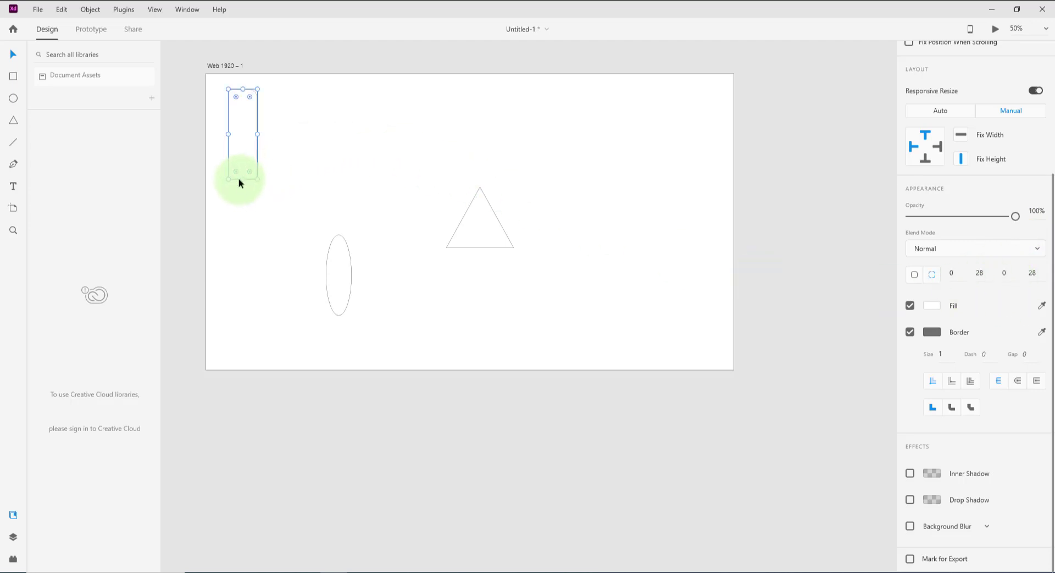
{"action": "left_click_drag", "start_coordinate": [243, 179], "coordinate": [242, 134]}
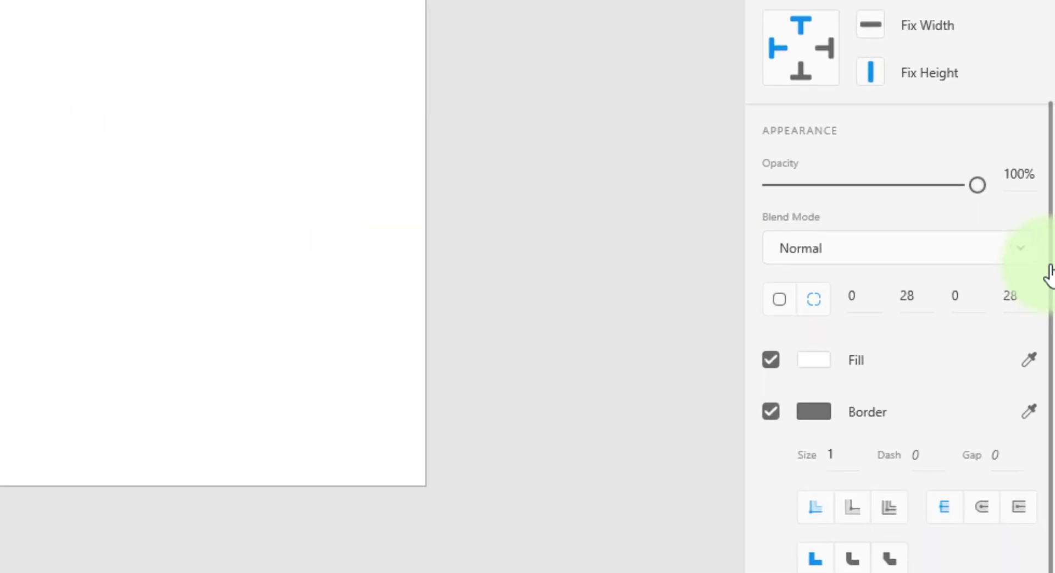
{"action": "double_click", "coordinate": [907, 295]}
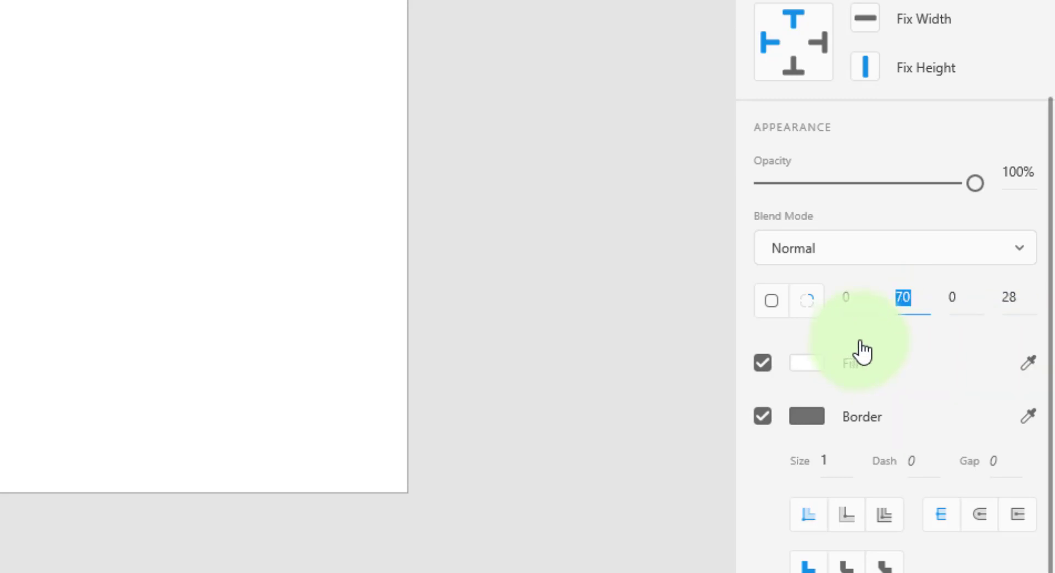
{"action": "key", "text": "shift+Up"}
{"action": "key", "text": "shift+Up"}
{"action": "left_click", "coordinate": [1011, 298]}
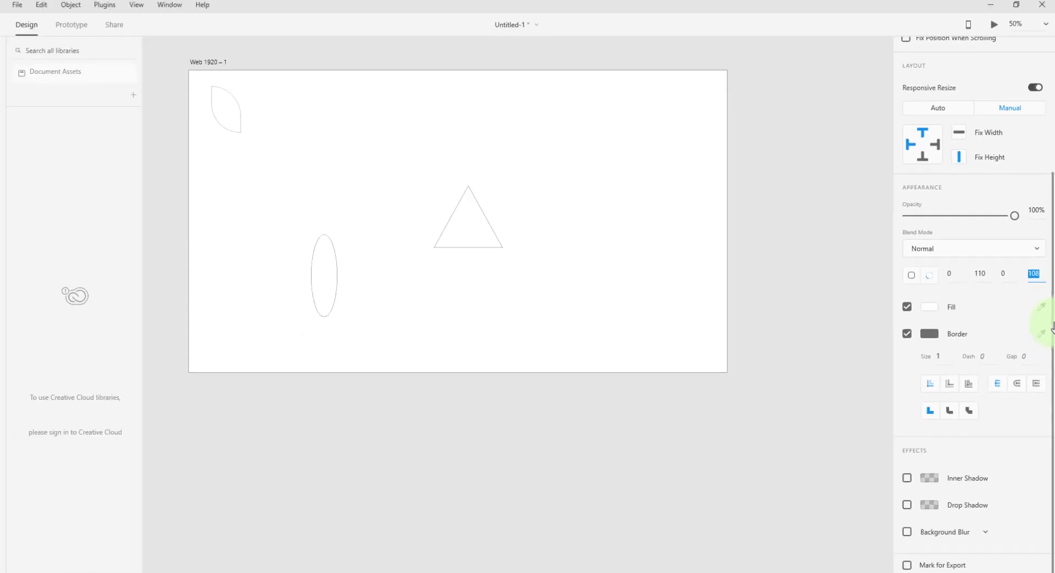
{"action": "left_click", "coordinate": [429, 433]}
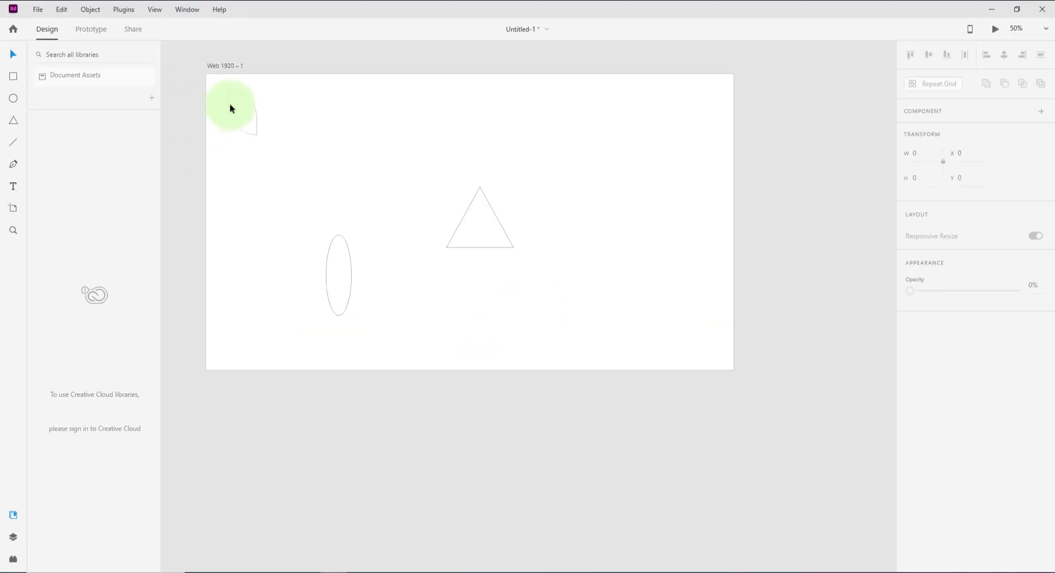
Reselect the leaf-like shape and switch it back to one shared corner radius of 0.
{"action": "scroll", "coordinate": [245, 113], "scroll_direction": "up", "scroll_amount": 2}
{"action": "scroll", "coordinate": [264, 123], "scroll_direction": "up", "scroll_amount": 2}
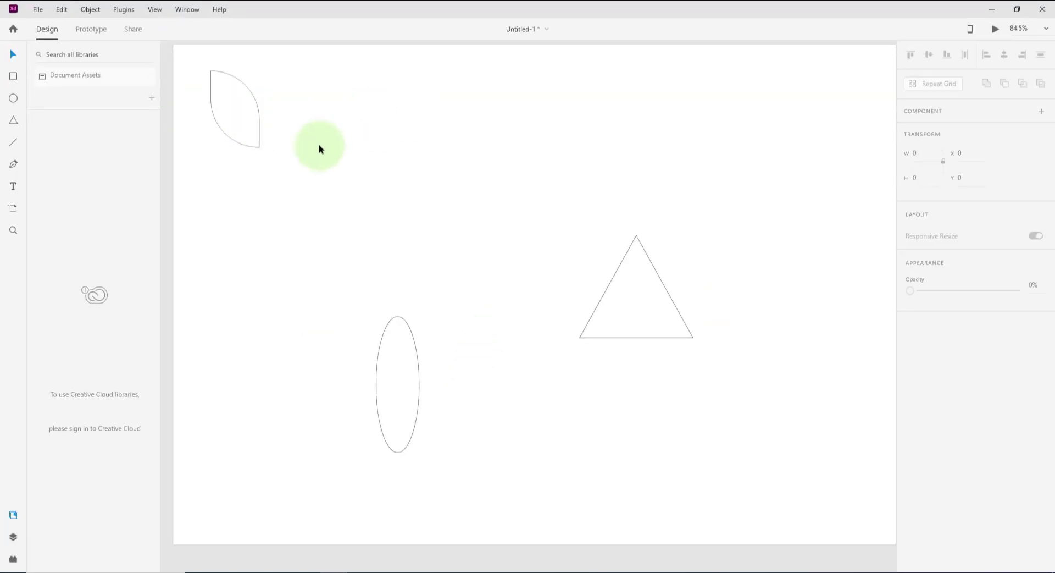
{"action": "left_click", "coordinate": [220, 131]}
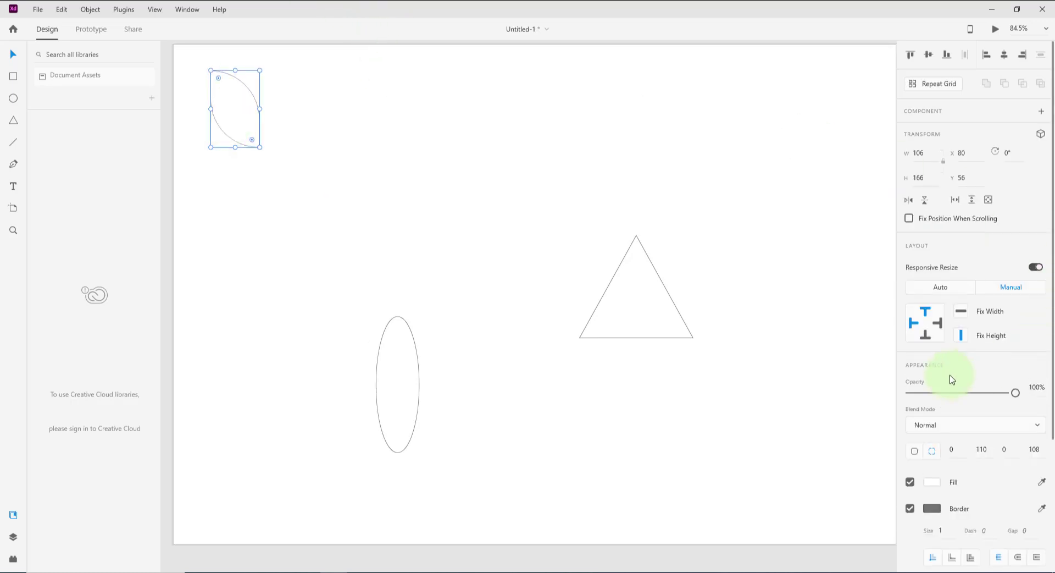
{"action": "scroll", "coordinate": [953, 379], "scroll_direction": "down", "scroll_amount": 3}
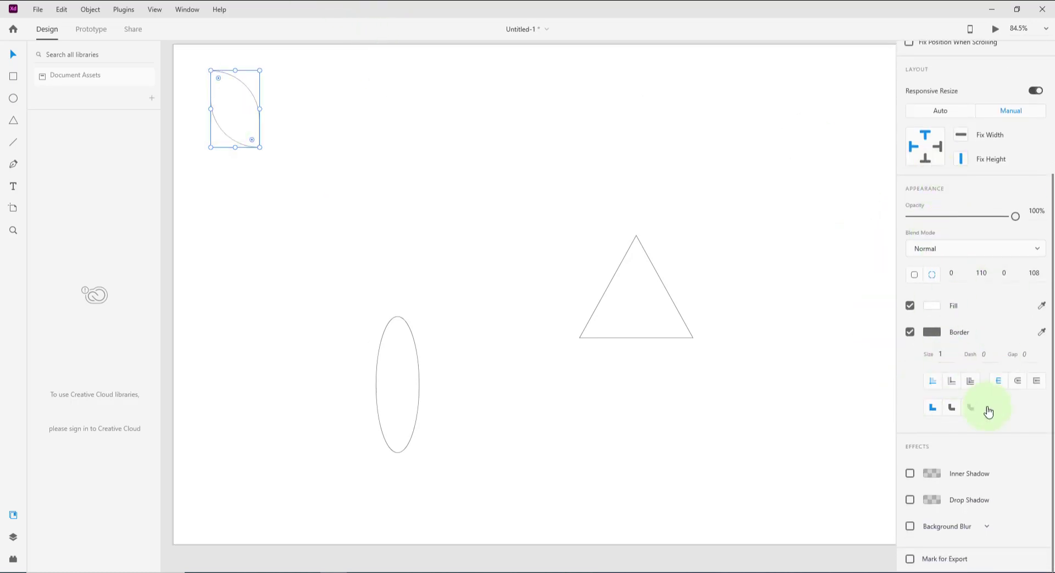
{"action": "left_click", "coordinate": [914, 275]}
{"action": "left_click", "coordinate": [963, 275]}
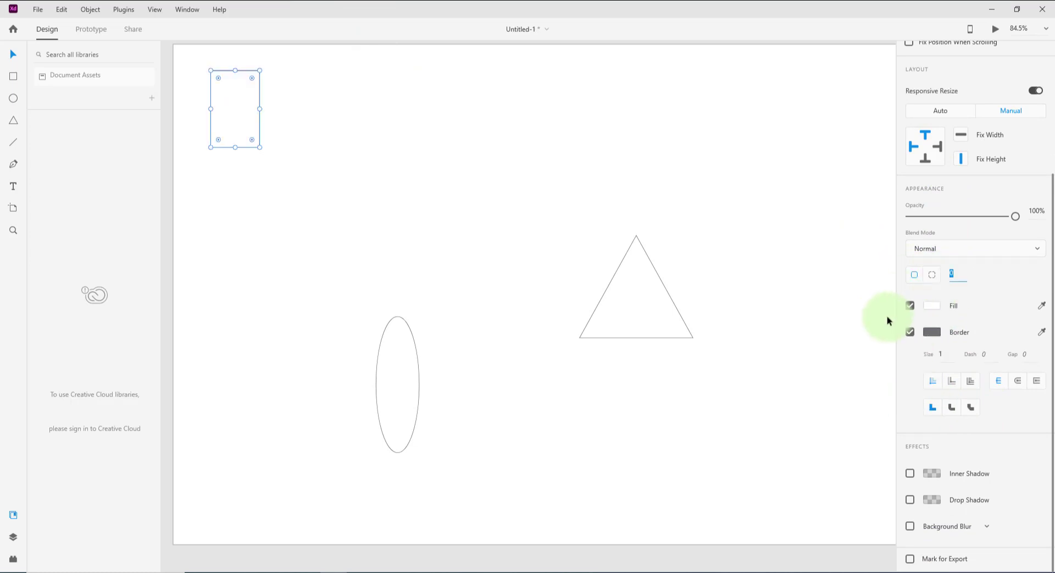
Fill the rectangle with red #EF6262 and toggle its fill off and back on.
{"action": "left_click", "coordinate": [935, 306]}
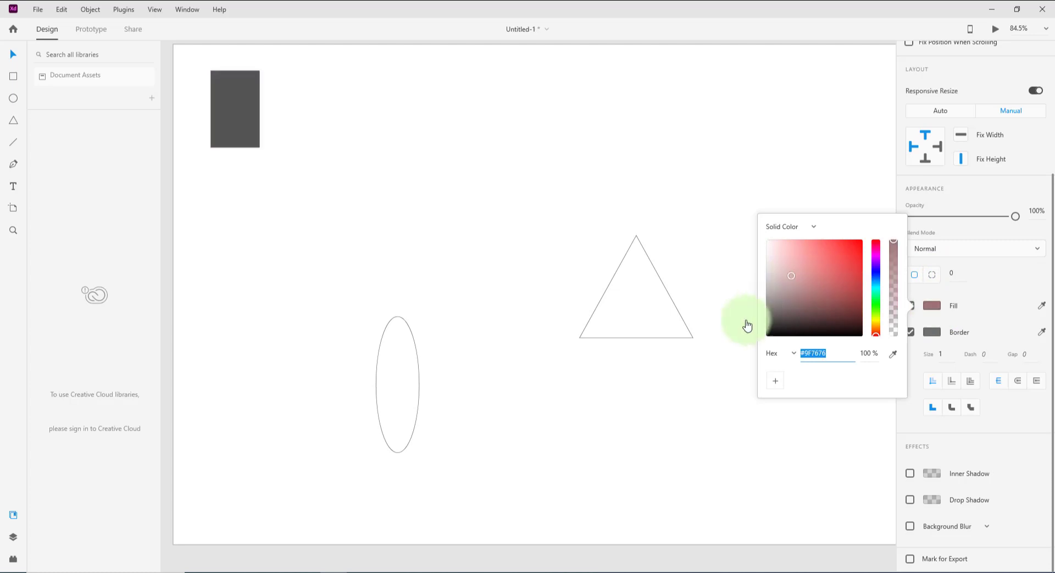
{"action": "left_click_drag", "start_coordinate": [772, 333], "coordinate": [824, 250]}
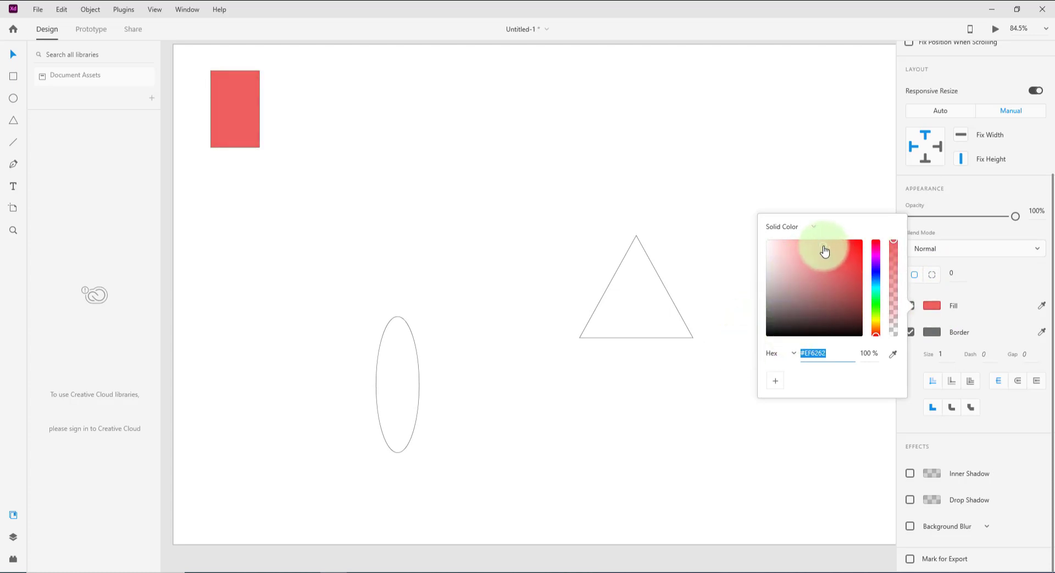
{"action": "left_click", "coordinate": [930, 302]}
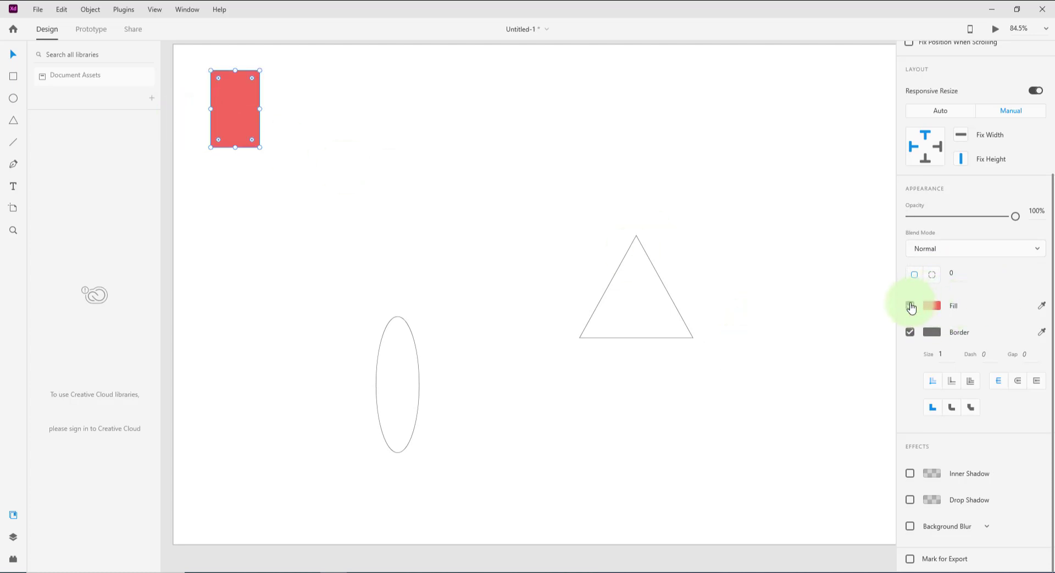
{"action": "left_click", "coordinate": [911, 307]}
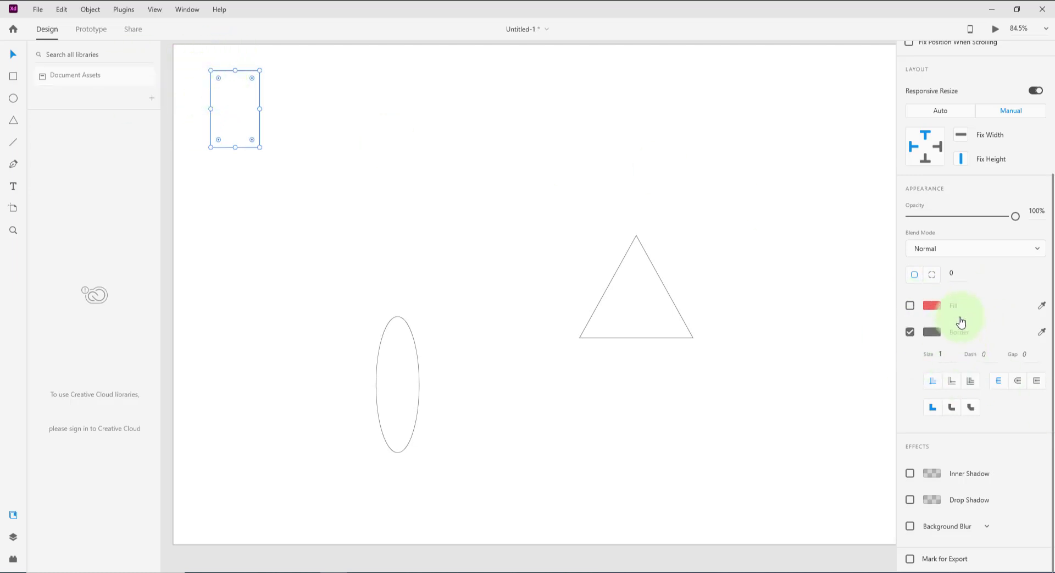
{"action": "left_click", "coordinate": [910, 307]}
Change the rectangle's fill to light gray #C9C9C9.
{"action": "left_click", "coordinate": [931, 307]}
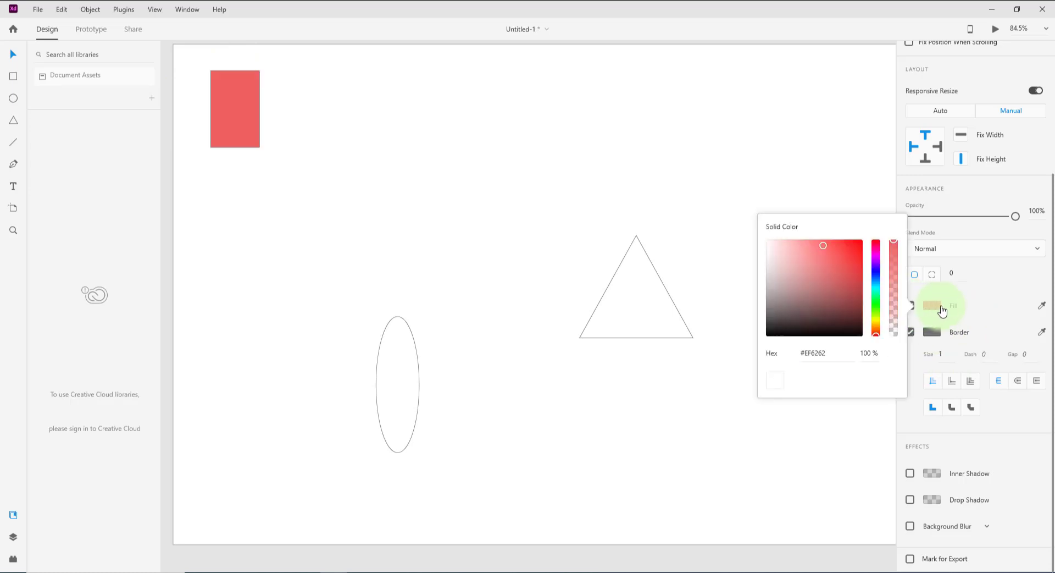
{"action": "left_click_drag", "start_coordinate": [803, 266], "coordinate": [772, 283]}
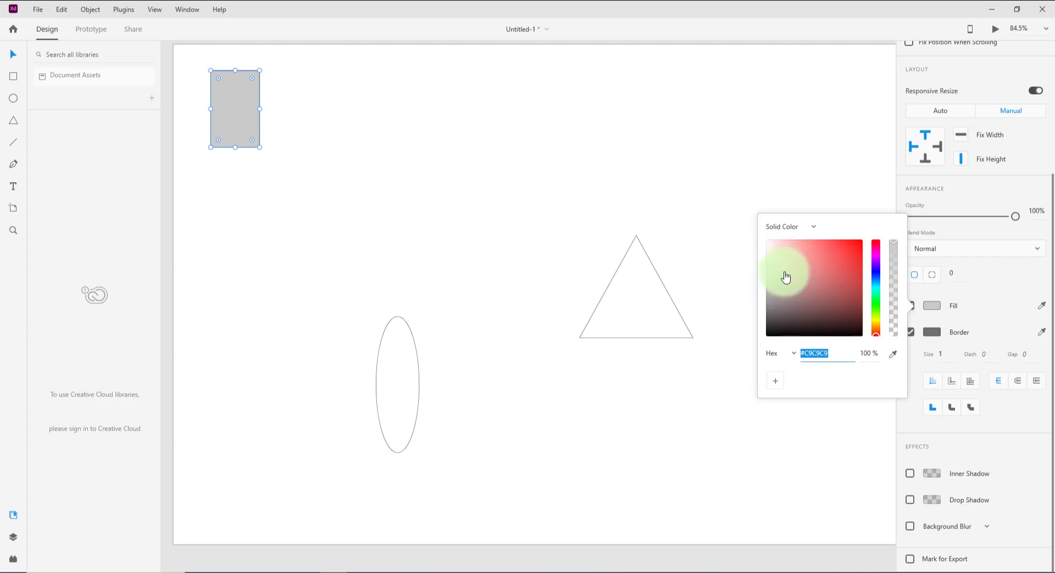
{"action": "left_click", "coordinate": [983, 303]}
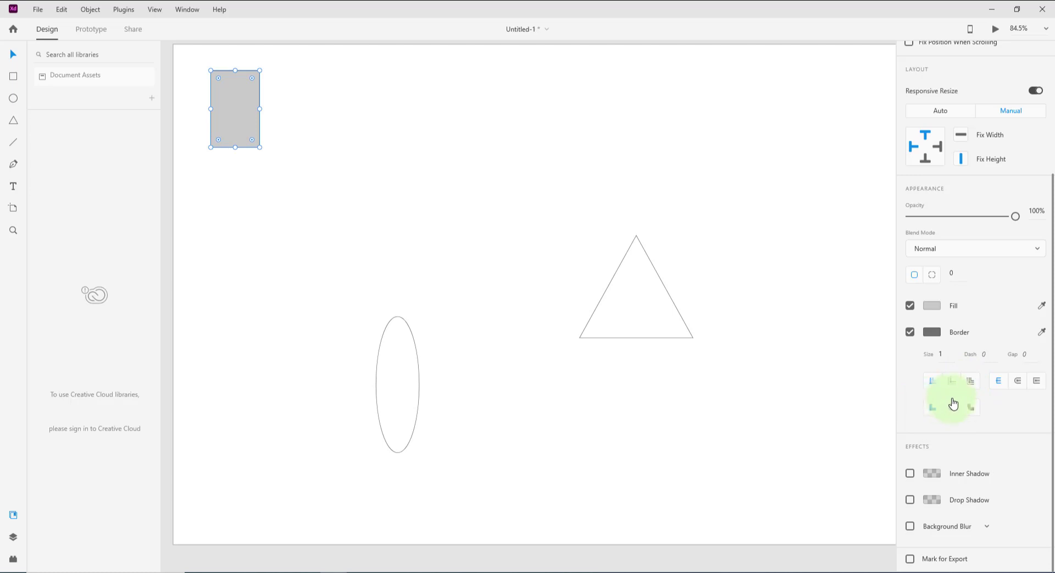
Try the Inner Shadow effect on the rectangle, turn it off, and enable Drop Shadow instead.
{"action": "left_click", "coordinate": [910, 473]}
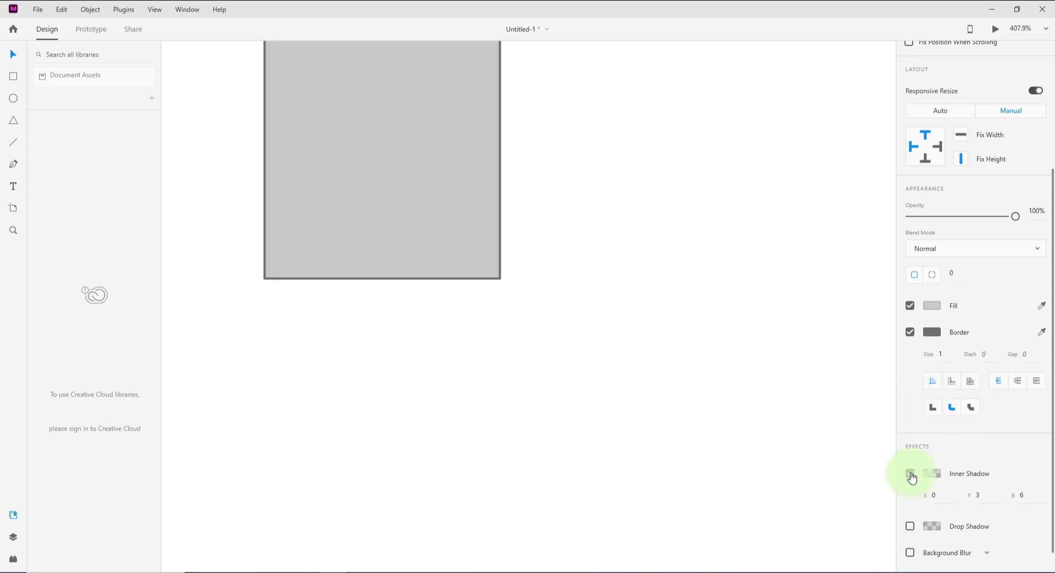
{"action": "left_click", "coordinate": [910, 473]}
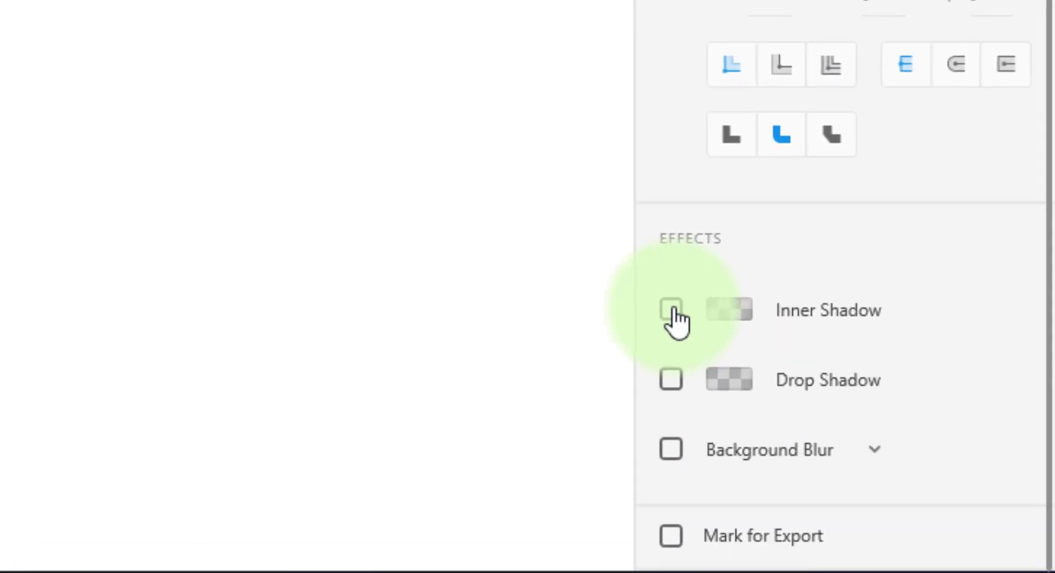
{"action": "left_click", "coordinate": [671, 381]}
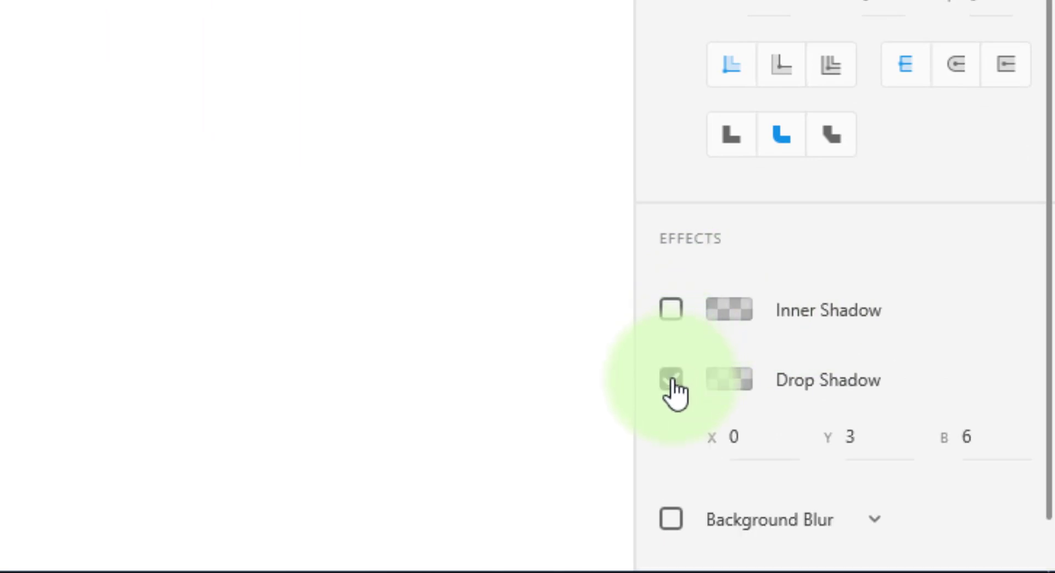
Turn off the rectangle's Drop Shadow and view the available blur types without changing the selection.
{"action": "left_click", "coordinate": [672, 380]}
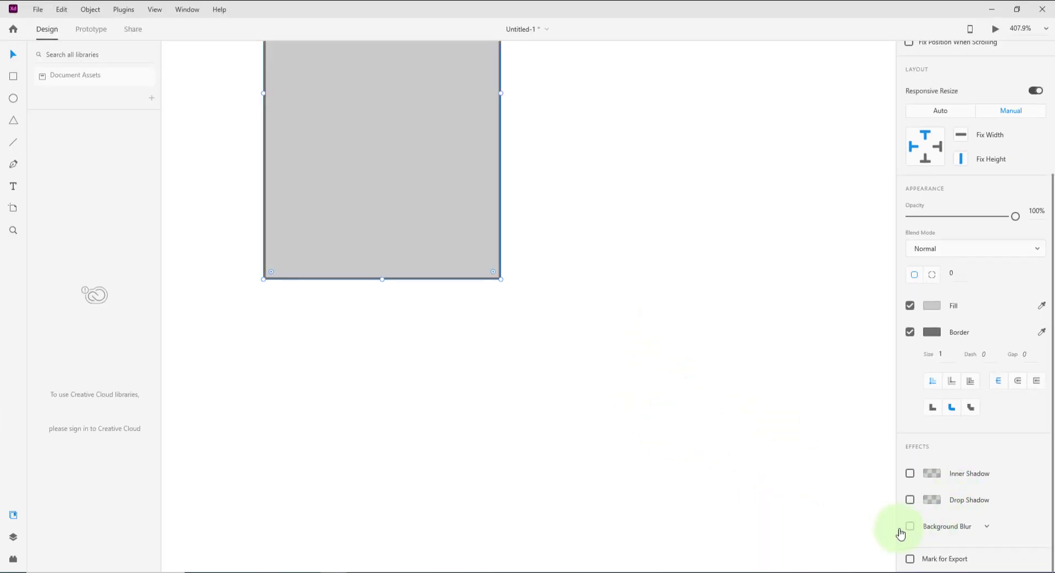
{"action": "left_click", "coordinate": [984, 526]}
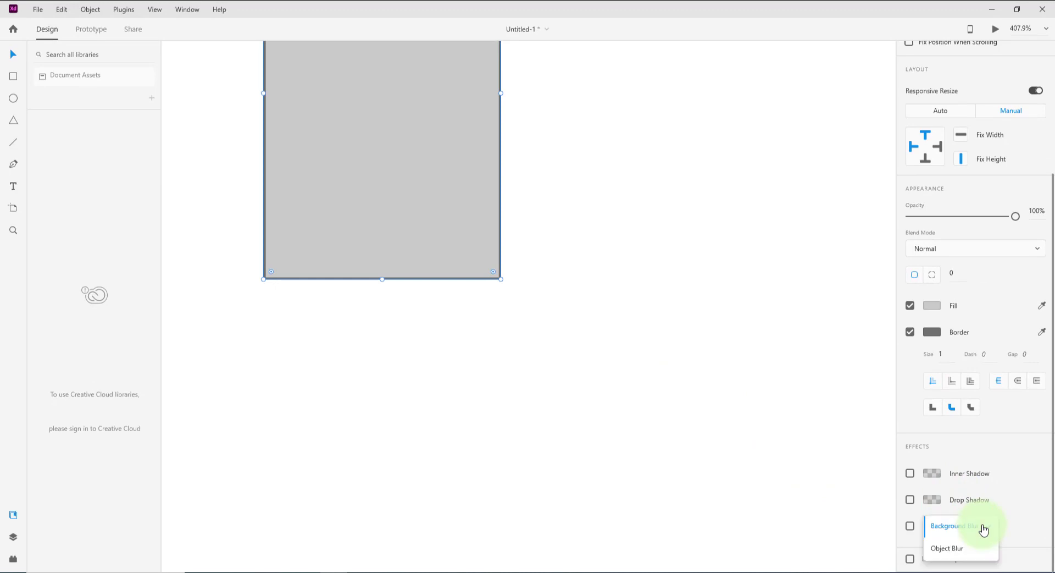
{"action": "left_click", "coordinate": [1045, 532]}
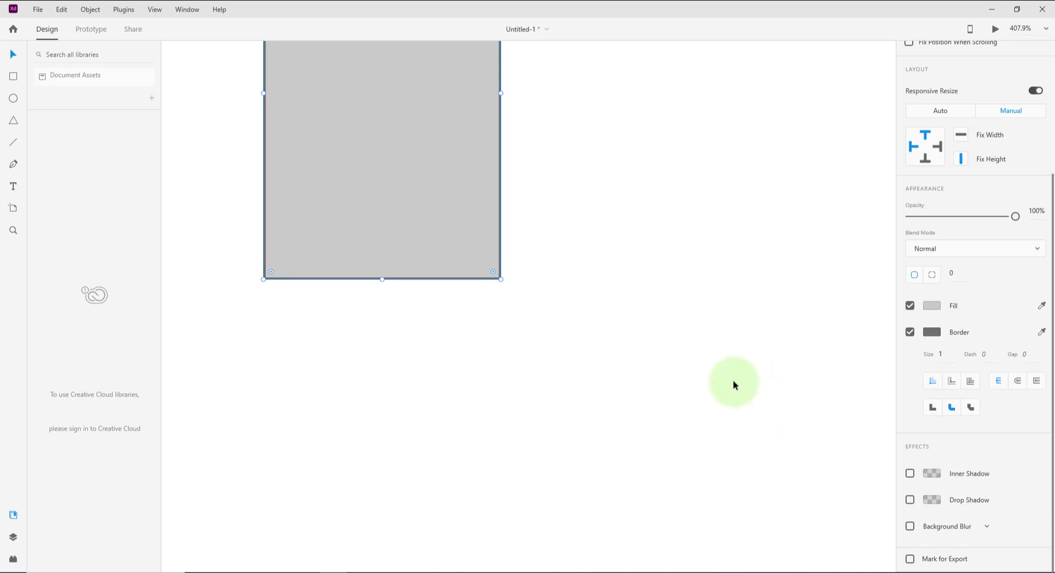
Delete the gray rectangle, the ellipse and the triangle from the Web 1920 artboard.
{"action": "key", "text": "alt"}
{"action": "scroll", "coordinate": [695, 350], "scroll_direction": "down", "scroll_amount": 3}
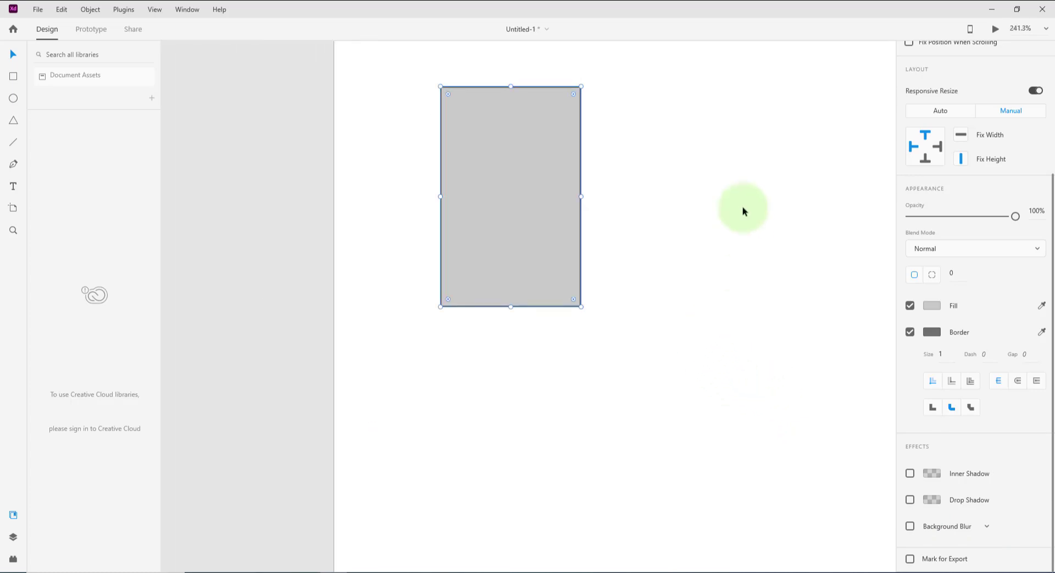
{"action": "left_click_drag", "start_coordinate": [741, 209], "coordinate": [572, 303]}
{"action": "scroll", "coordinate": [612, 298], "scroll_direction": "down", "scroll_amount": 3}
{"action": "scroll", "coordinate": [417, 147], "scroll_direction": "down", "scroll_amount": 6}
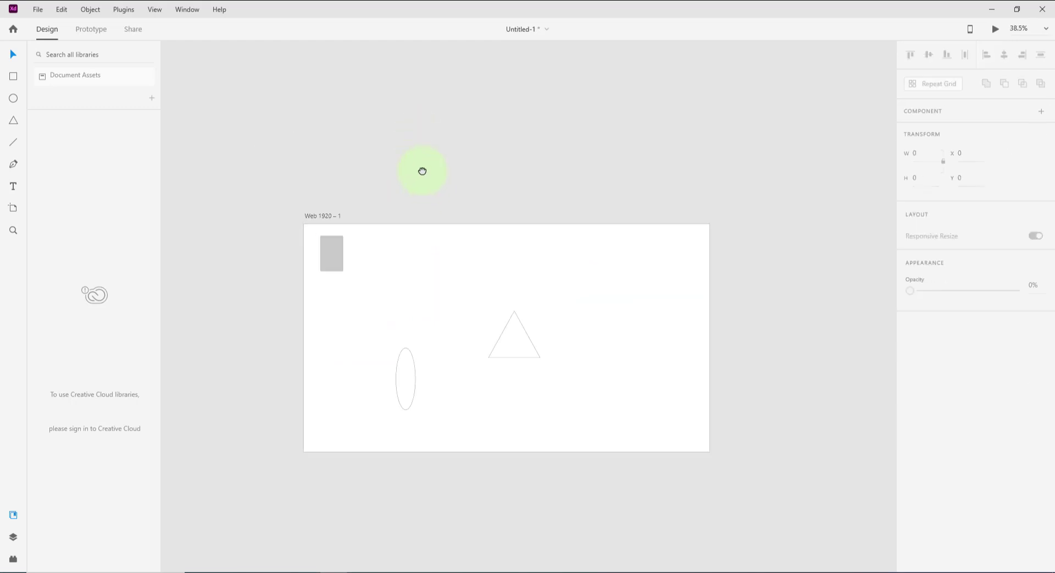
{"action": "left_click_drag", "start_coordinate": [422, 171], "coordinate": [417, 143]}
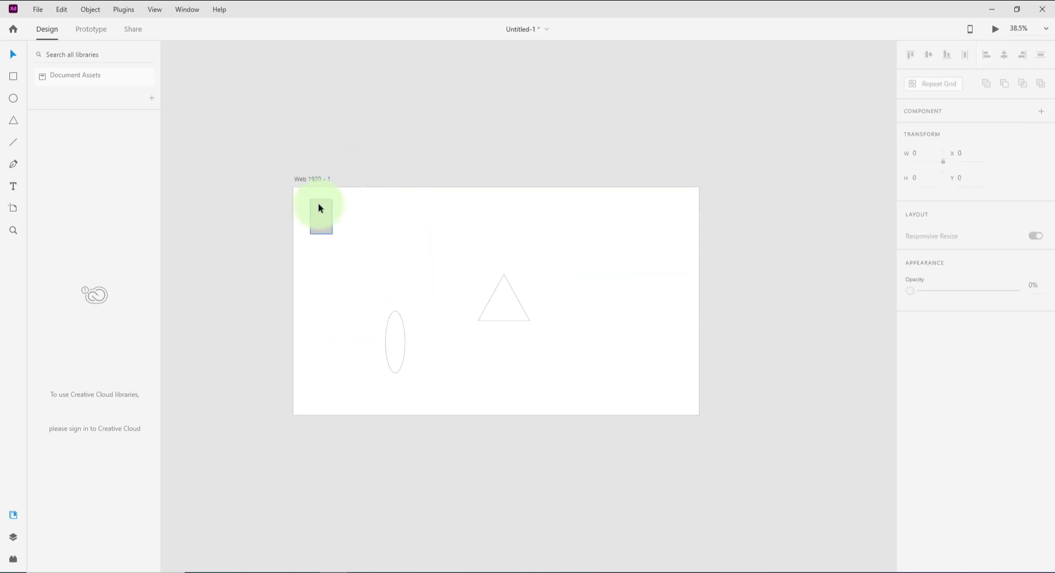
{"action": "left_click_drag", "start_coordinate": [318, 207], "coordinate": [544, 357]}
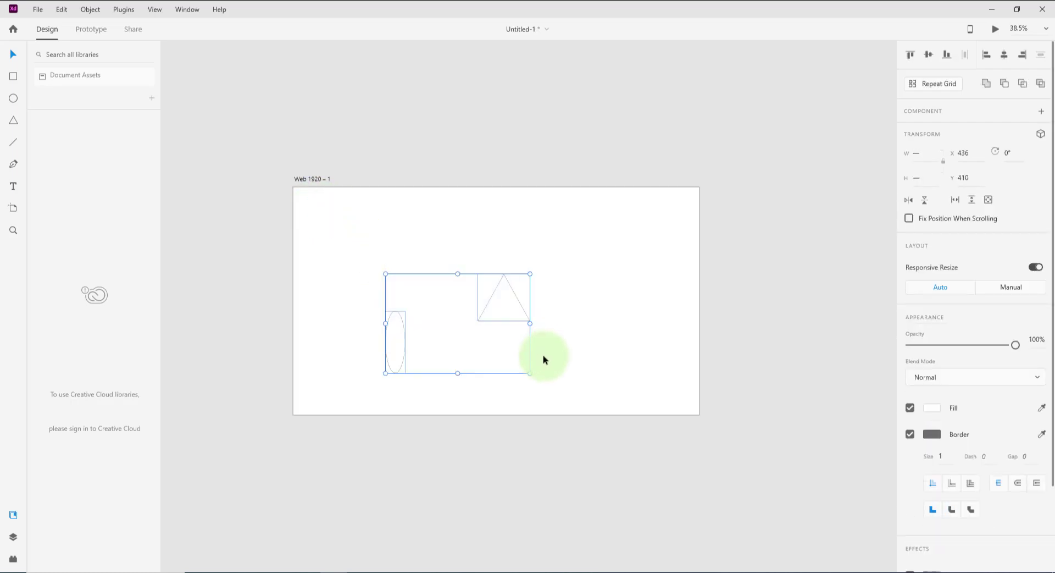
{"action": "key", "text": "Delete"}
Draw a wide rectangle about 1833 by 120 and move it to X 0, Y 0 on the artboard as a header bar.
{"action": "left_click_drag", "start_coordinate": [447, 447], "coordinate": [441, 427]}
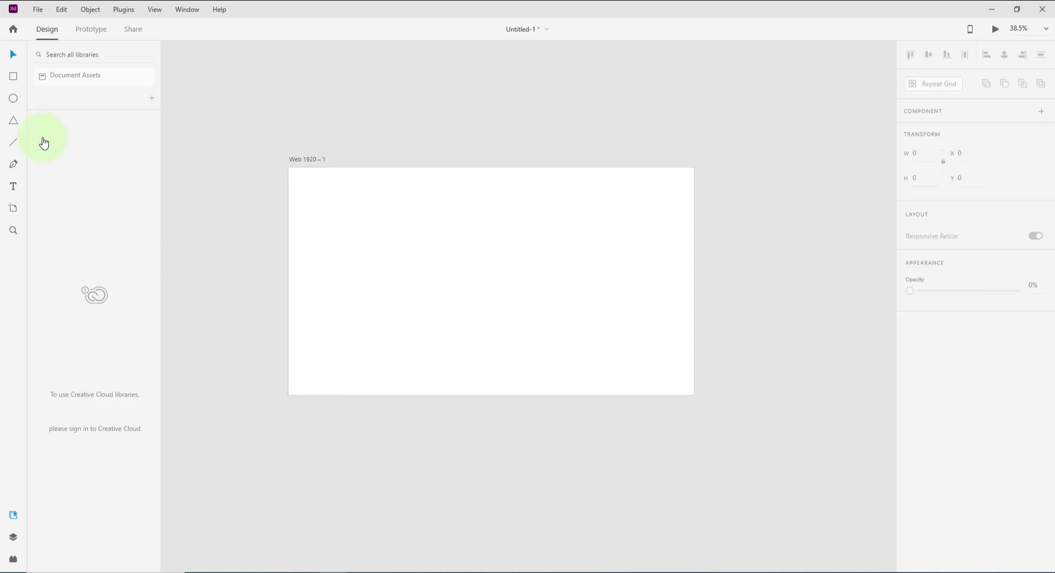
{"action": "left_click", "coordinate": [13, 77]}
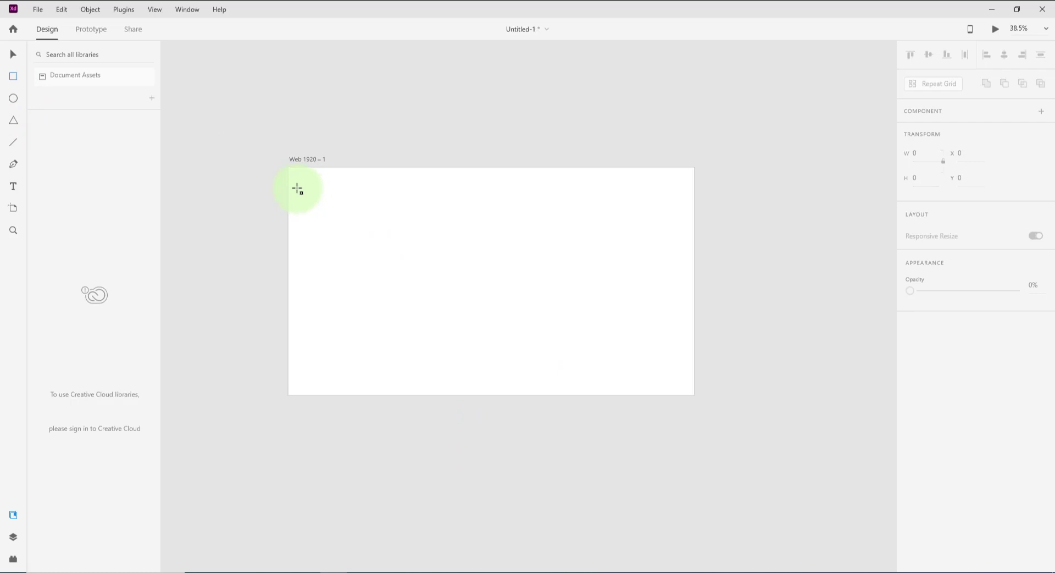
{"action": "mouse_move", "coordinate": [298, 188]}
{"action": "left_mouse_down"}
{"action": "mouse_move", "coordinate": [590, 235]}
{"action": "mouse_move", "coordinate": [684, 213]}
{"action": "left_mouse_up"}
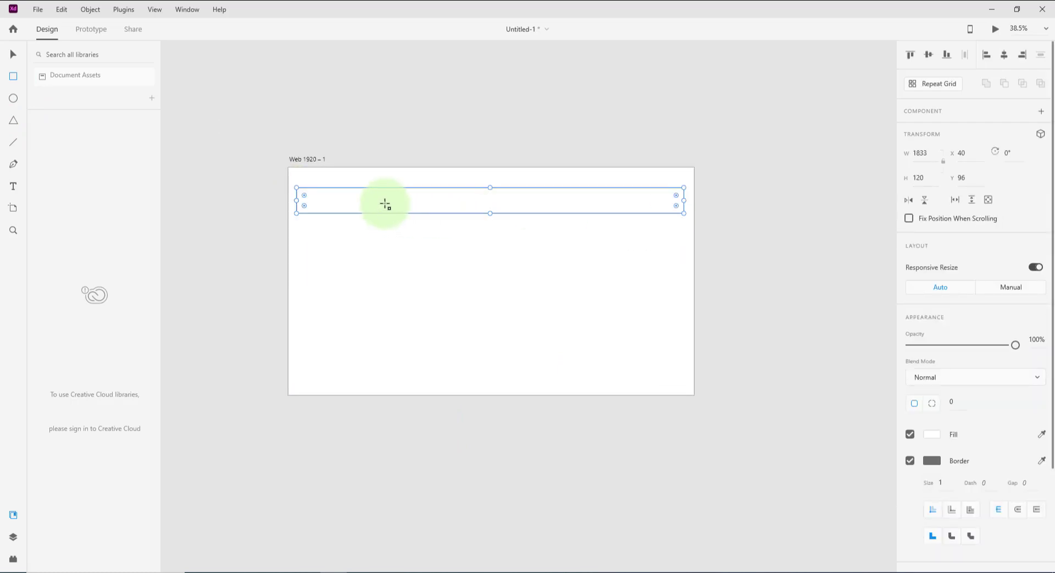
{"action": "left_click_drag", "start_coordinate": [385, 204], "coordinate": [376, 184]}
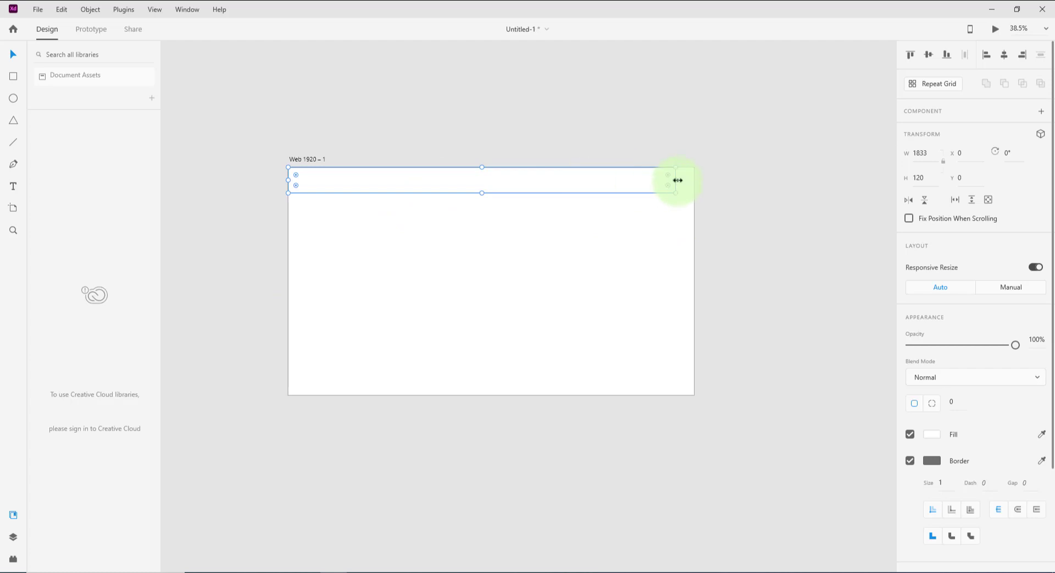
Resize the header bar to about 1902 by 88 and fill it with dark gray.
{"action": "left_click_drag", "start_coordinate": [678, 180], "coordinate": [690, 180]}
{"action": "left_click_drag", "start_coordinate": [490, 192], "coordinate": [489, 185]}
{"action": "left_click", "coordinate": [933, 438]}
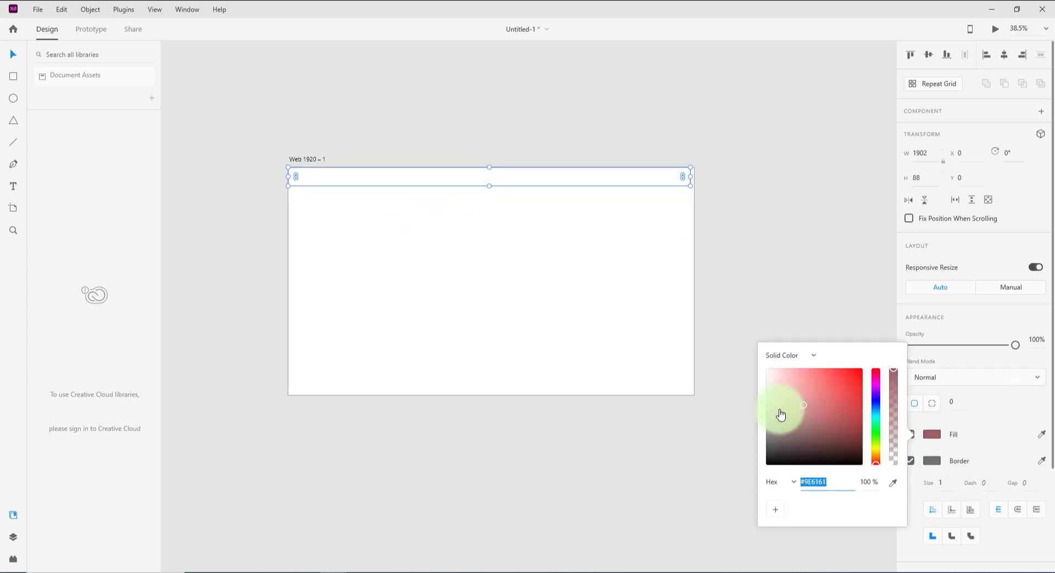
{"action": "left_click", "coordinate": [768, 421]}
{"action": "left_click", "coordinate": [737, 295]}
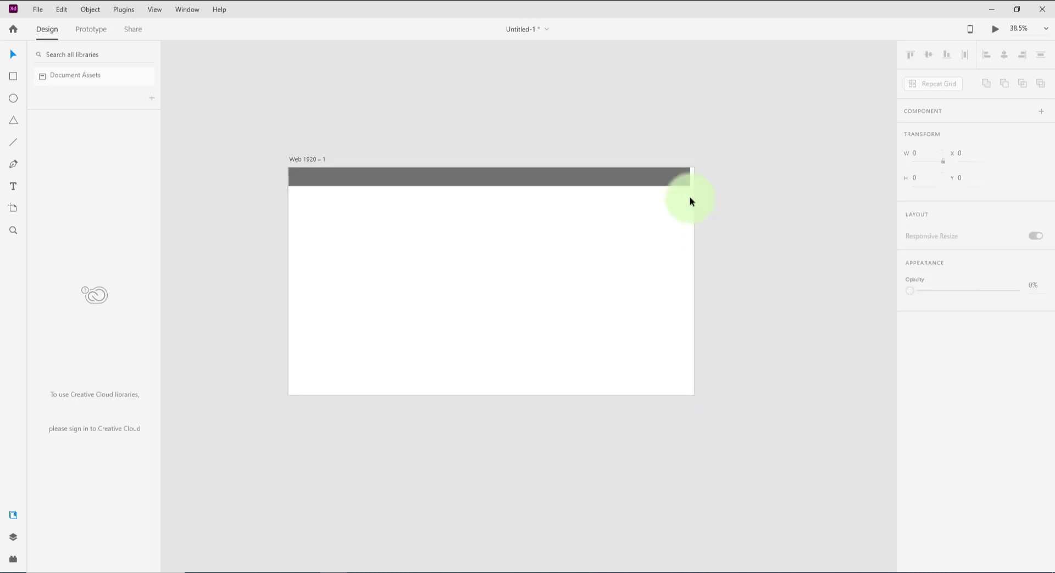
Stretch the header bar to the artboard's right edge so it is 1920 wide.
{"action": "scroll", "coordinate": [692, 190], "scroll_direction": "up", "scroll_amount": 5}
{"action": "left_click", "coordinate": [659, 174]}
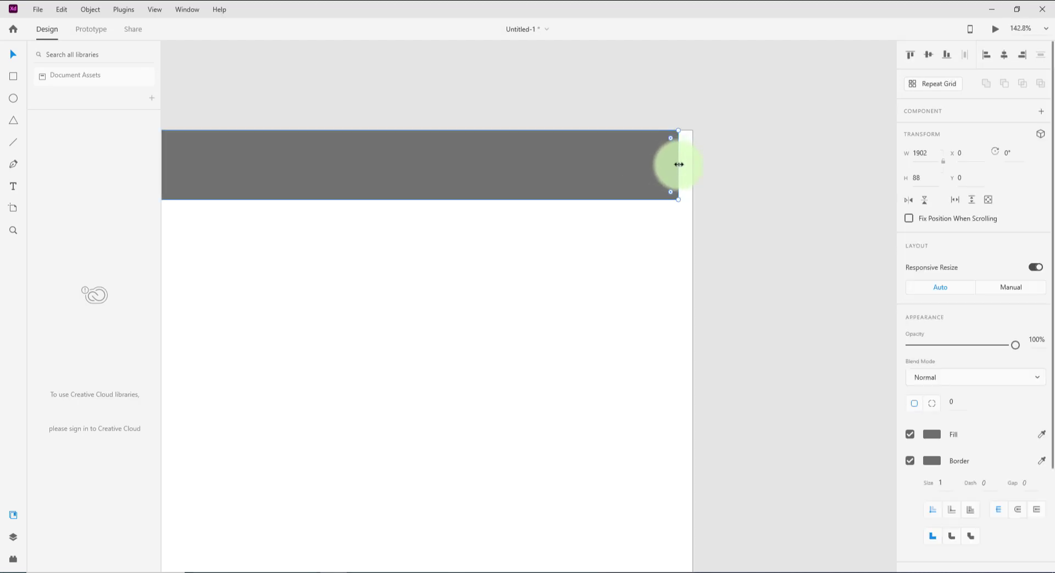
{"action": "left_click_drag", "start_coordinate": [678, 165], "coordinate": [693, 165]}
{"action": "left_click", "coordinate": [749, 183]}
{"action": "scroll", "coordinate": [670, 223], "scroll_direction": "down", "scroll_amount": 2}
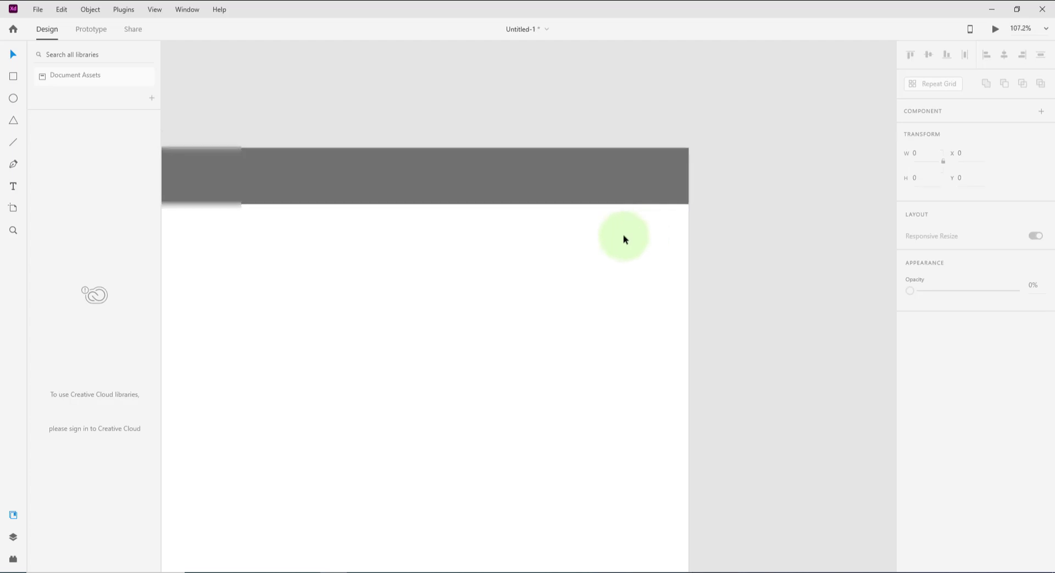
Duplicate the header bar and reshape the copy into a tall panel 884 high along the artboard's left side.
{"action": "scroll", "coordinate": [623, 239], "scroll_direction": "down", "scroll_amount": 4}
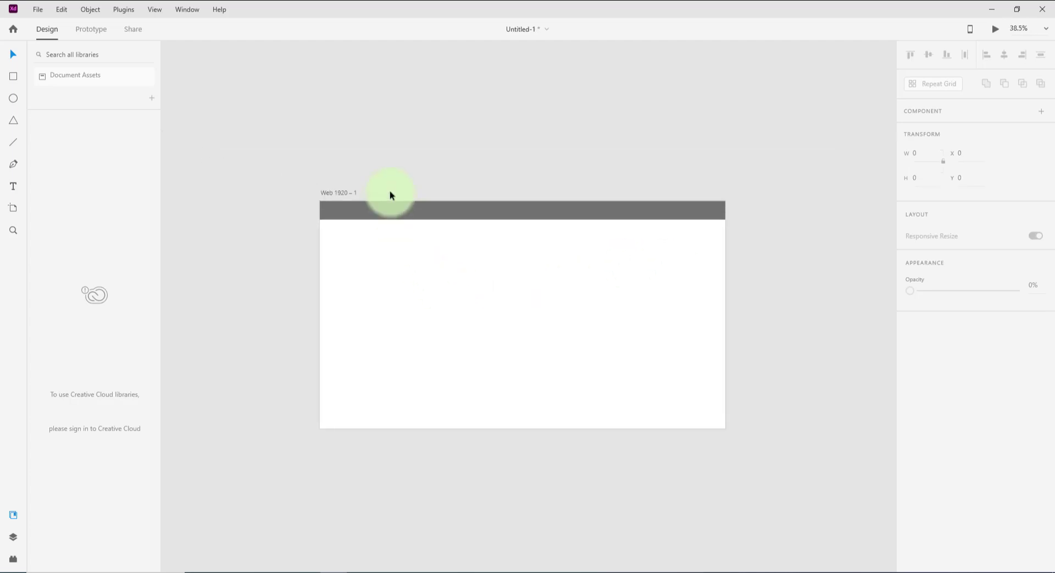
{"action": "left_click_drag", "start_coordinate": [391, 215], "coordinate": [401, 249]}
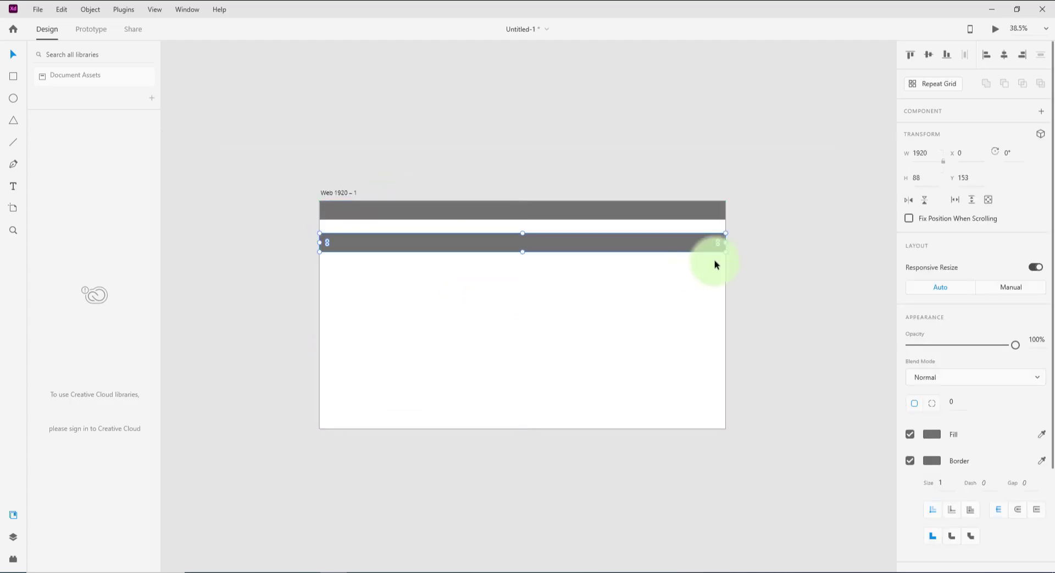
{"action": "left_click_drag", "start_coordinate": [726, 242], "coordinate": [582, 242]}
{"action": "left_click_drag", "start_coordinate": [483, 239], "coordinate": [394, 412]}
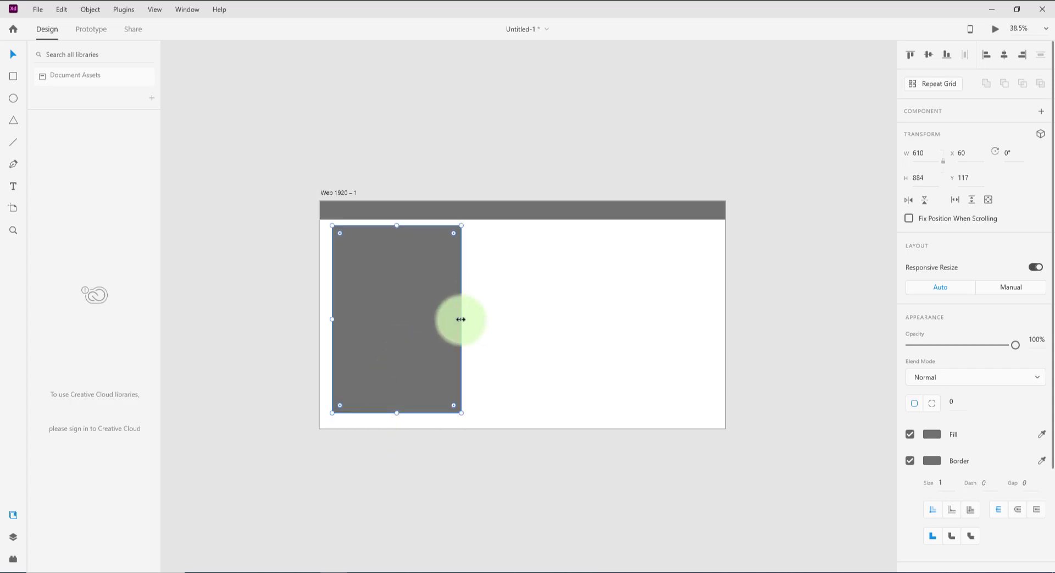
{"action": "left_click_drag", "start_coordinate": [461, 320], "coordinate": [428, 318]}
Duplicate the tall panel to its right and enlarge the copy into a content block about 1348 by 923.
{"action": "left_click_drag", "start_coordinate": [393, 301], "coordinate": [717, 344]}
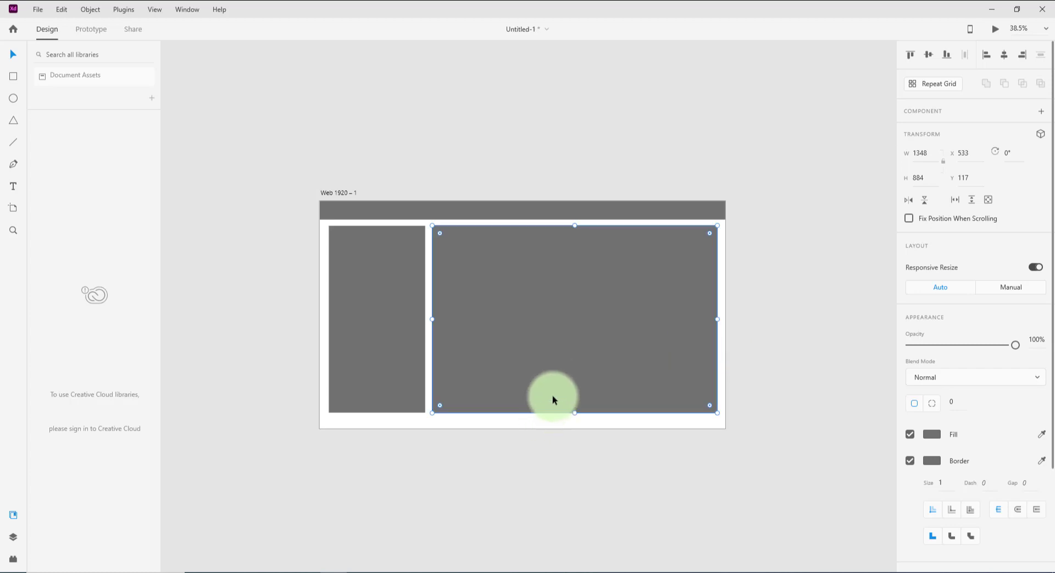
{"action": "left_click_drag", "start_coordinate": [575, 412], "coordinate": [572, 421]}
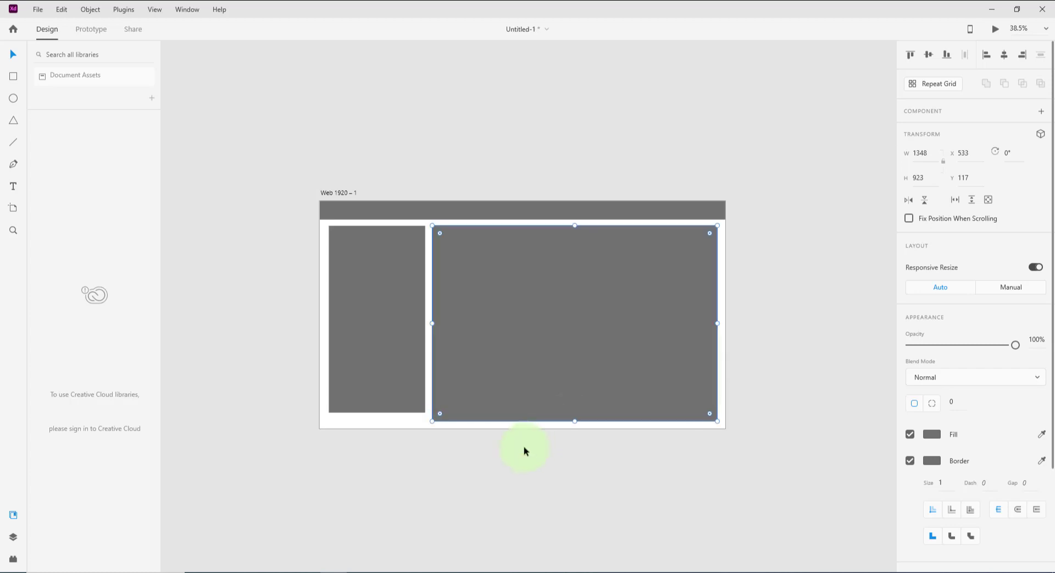
{"action": "left_click", "coordinate": [525, 447]}
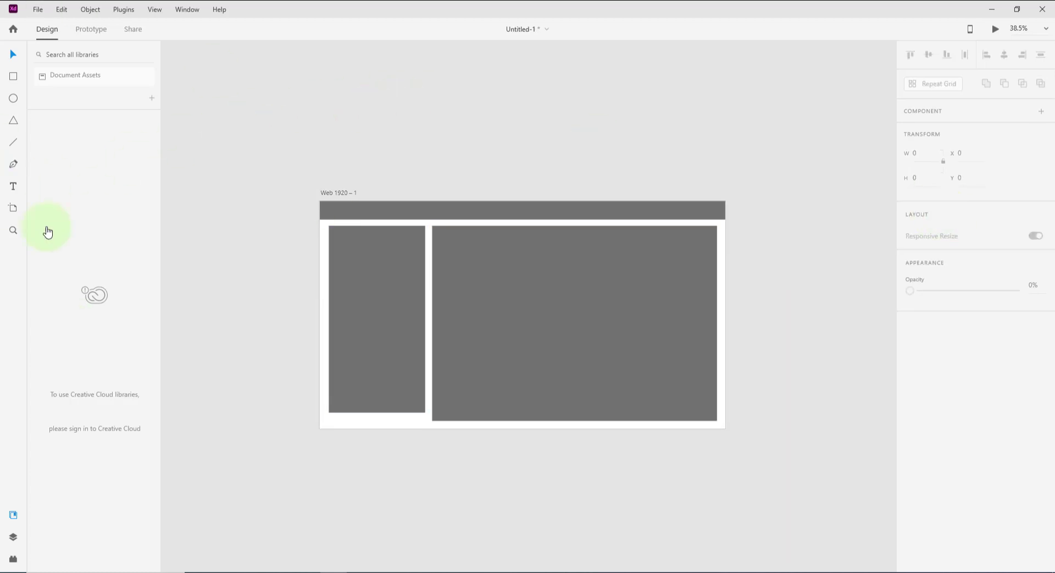
Delete both the tall panel and the large content block below the header bar.
{"action": "left_click", "coordinate": [409, 284]}
{"action": "left_click", "coordinate": [519, 327], "text": "shift"}
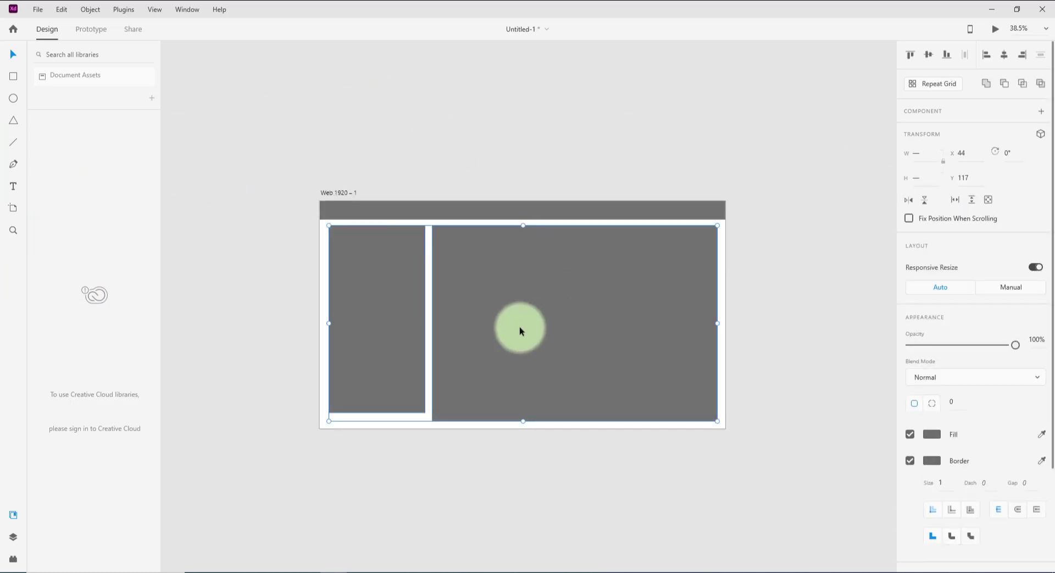
{"action": "left_click_drag", "start_coordinate": [519, 327], "coordinate": [518, 104]}
{"action": "key", "text": "Delete"}
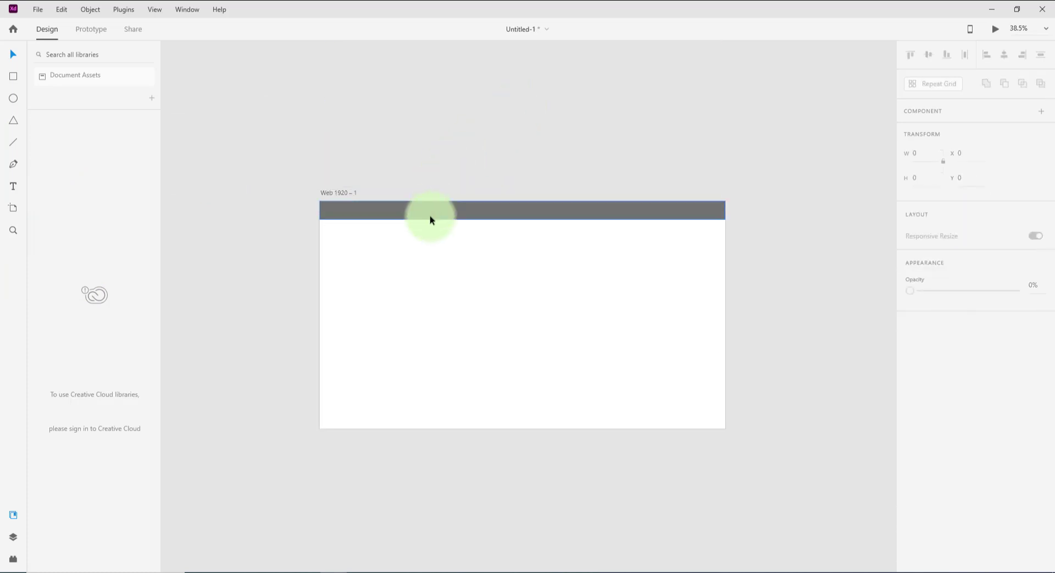
Shorten the header bar and add a 62-high copy directly beneath it at Y 62, filled with lighter gray.
{"action": "left_click", "coordinate": [413, 217]}
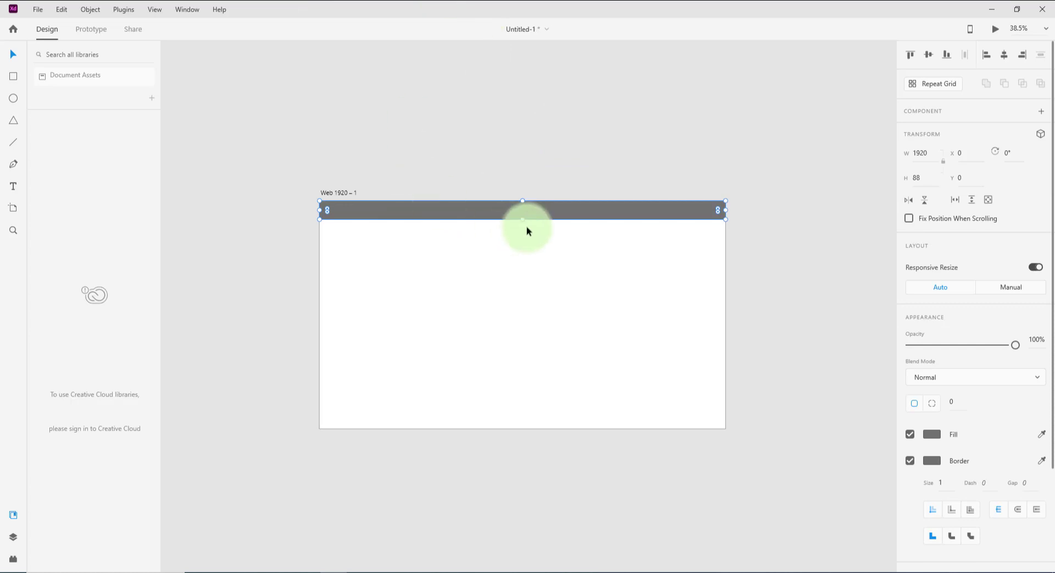
{"action": "left_click_drag", "start_coordinate": [525, 220], "coordinate": [476, 229]}
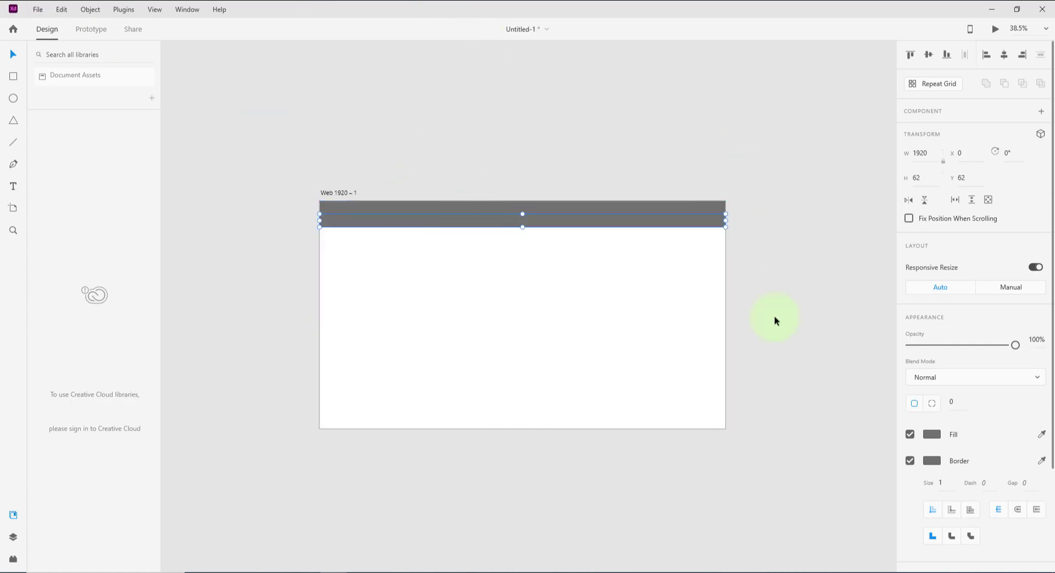
{"action": "left_click", "coordinate": [931, 435]}
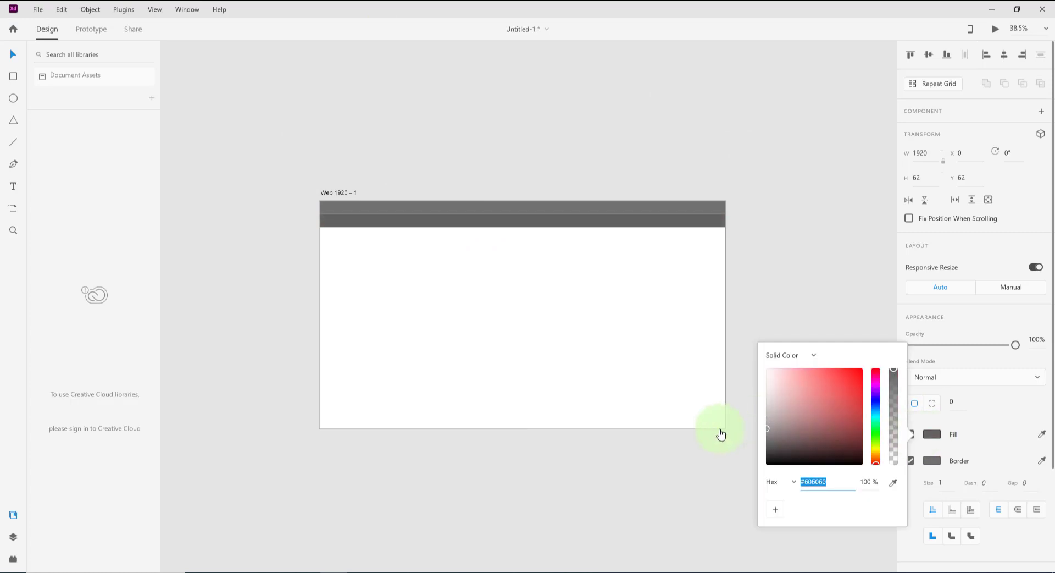
{"action": "left_click", "coordinate": [716, 150]}
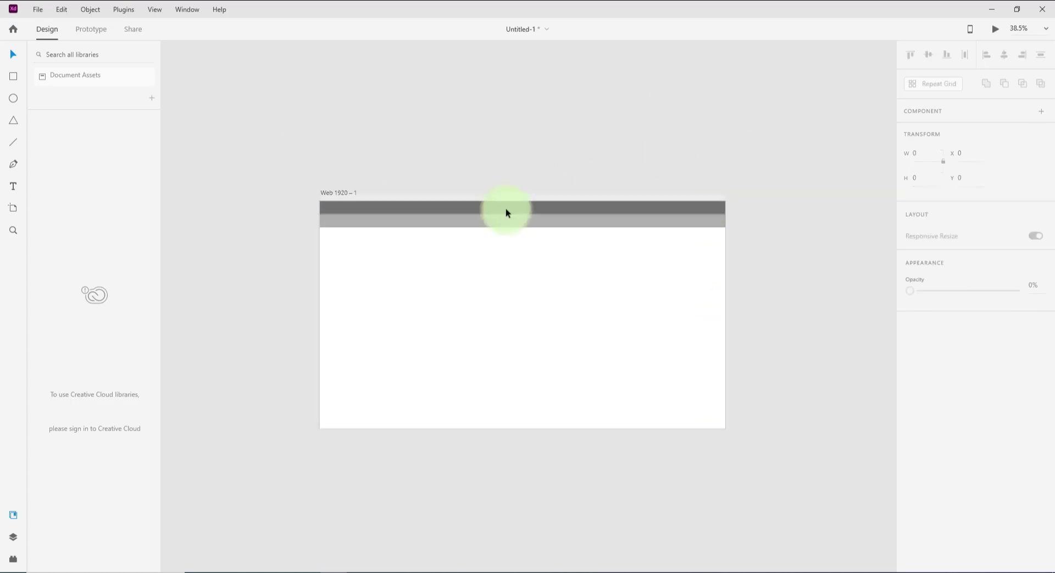
Duplicate the lighter bar and reshape the copy into a sidebar about 95 by 952 on the artboard's left edge, below both bars.
{"action": "left_click_drag", "start_coordinate": [501, 225], "coordinate": [483, 289], "text": "alt"}
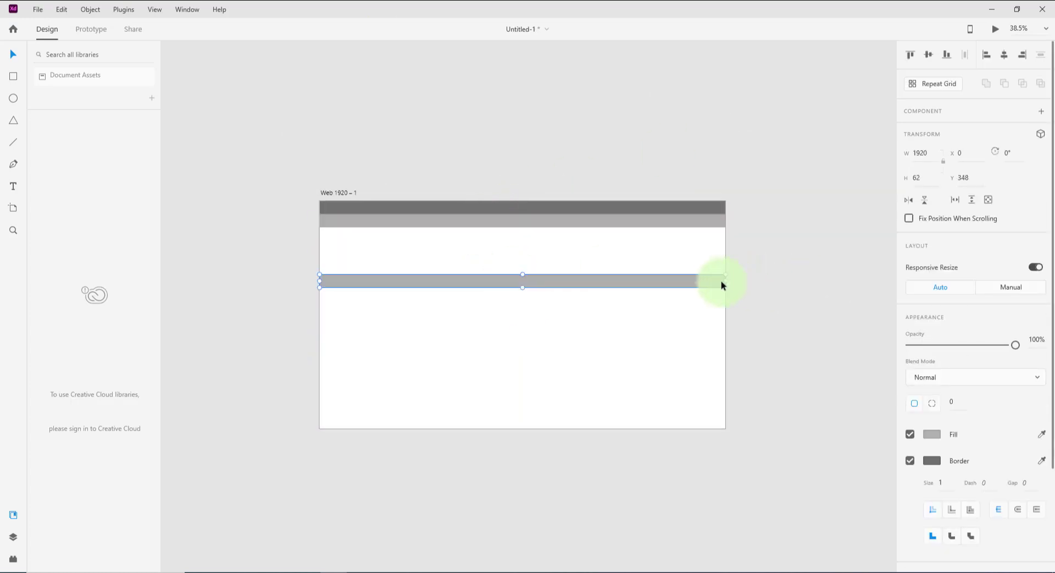
{"action": "left_click_drag", "start_coordinate": [722, 284], "coordinate": [325, 227]}
{"action": "left_click_drag", "start_coordinate": [325, 287], "coordinate": [309, 428]}
{"action": "left_click_drag", "start_coordinate": [331, 328], "coordinate": [340, 328]}
Fill the narrow sidebar with a very light gray.
{"action": "left_click", "coordinate": [926, 440]}
{"action": "left_click_drag", "start_coordinate": [782, 401], "coordinate": [736, 381]}
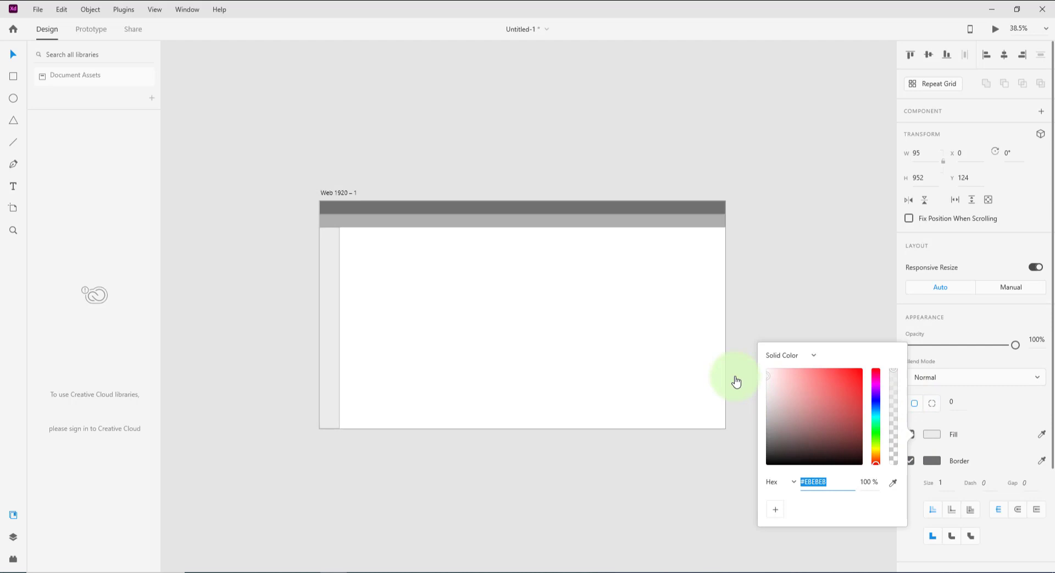
{"action": "left_click", "coordinate": [238, 273]}
Duplicate the narrow sidebar directly to its right at X 95 and widen the copy to about 335.
{"action": "scroll", "coordinate": [372, 269], "scroll_direction": "up", "scroll_amount": 1}
{"action": "left_click", "coordinate": [321, 285]}
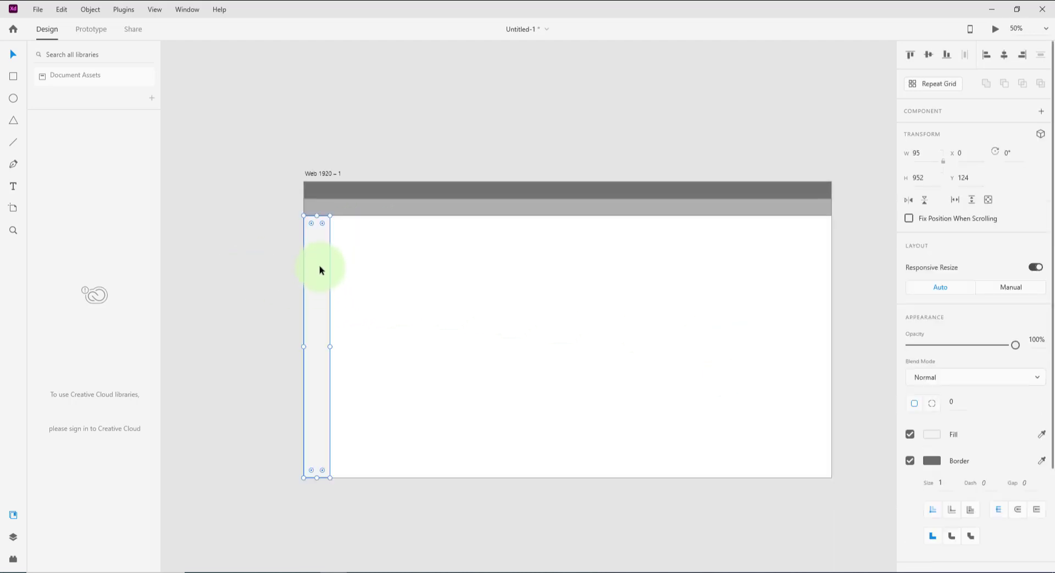
{"action": "left_click_drag", "start_coordinate": [321, 266], "coordinate": [347, 272]}
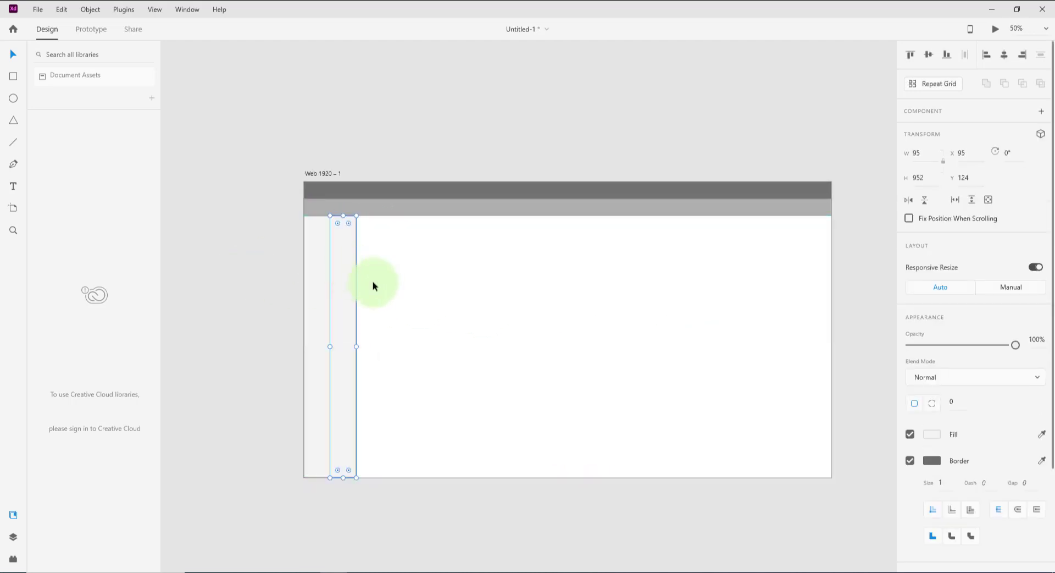
{"action": "left_click_drag", "start_coordinate": [356, 347], "coordinate": [422, 355]}
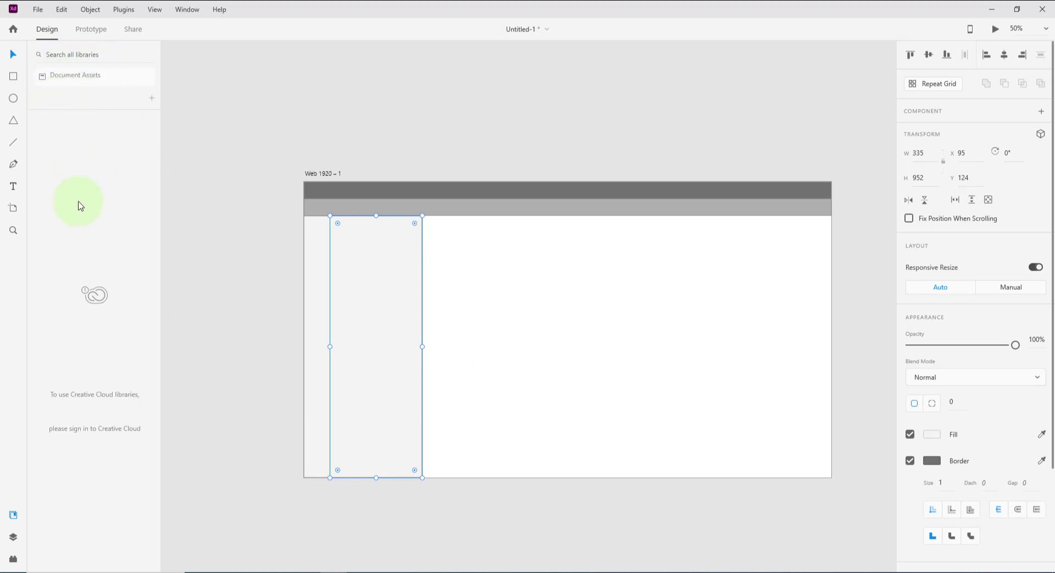
Look at the document assets and return to the libraries overview.
{"action": "left_click", "coordinate": [44, 80]}
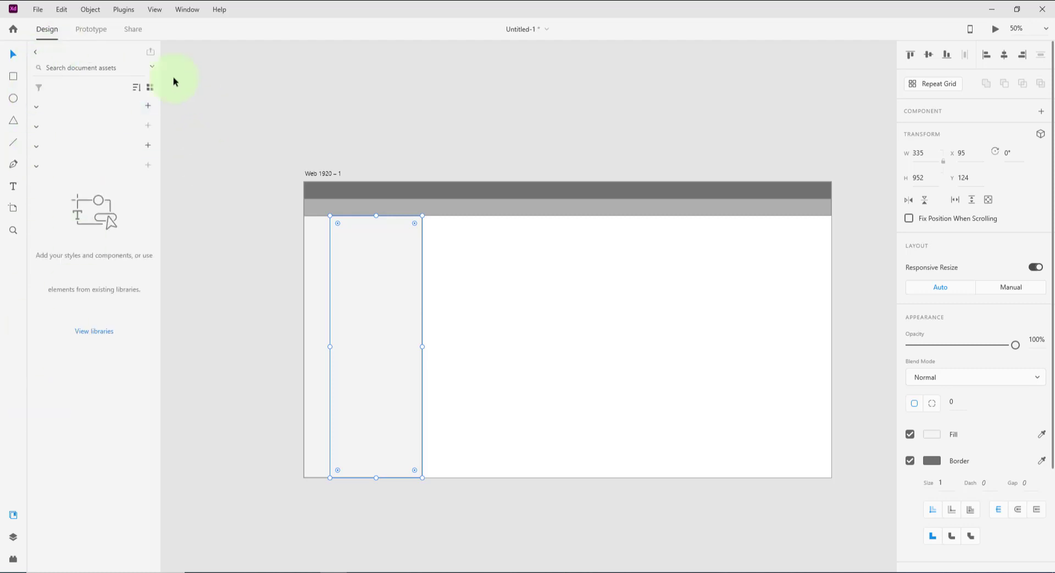
{"action": "left_click", "coordinate": [35, 52]}
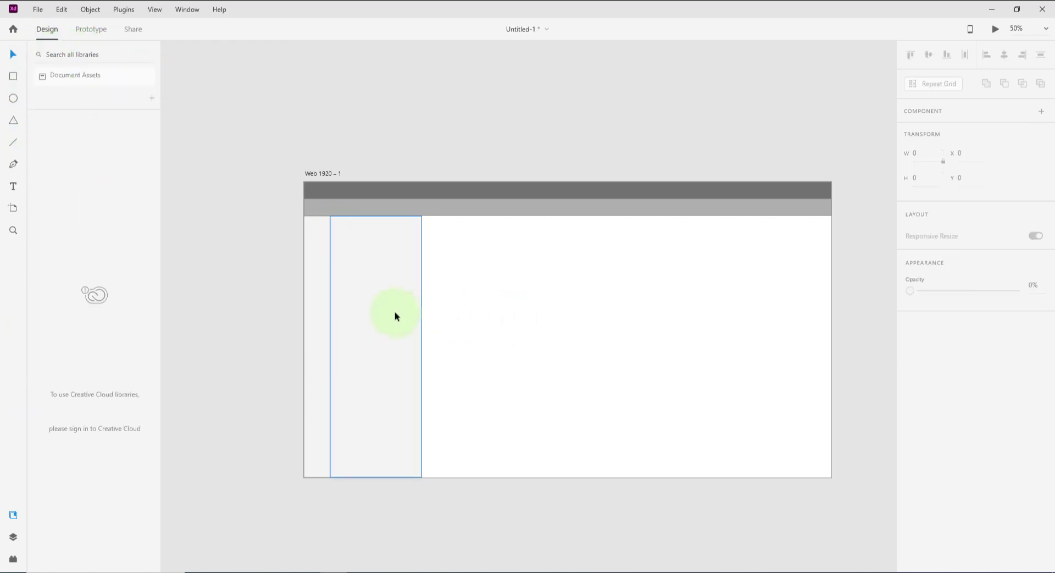
Duplicate the wider sidebar into a central panel about 1156 wide at X 430, filled with #E4E4E4 sampled from the gray area around the artboard.
{"action": "left_click_drag", "start_coordinate": [381, 298], "coordinate": [468, 301]}
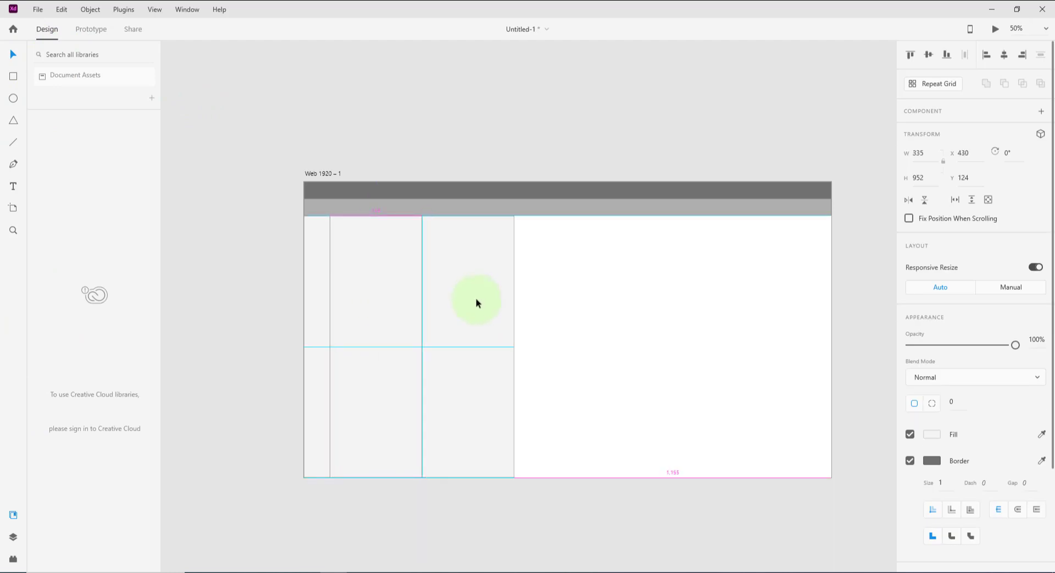
{"action": "left_click_drag", "start_coordinate": [513, 345], "coordinate": [740, 347]}
{"action": "left_click", "coordinate": [932, 434]}
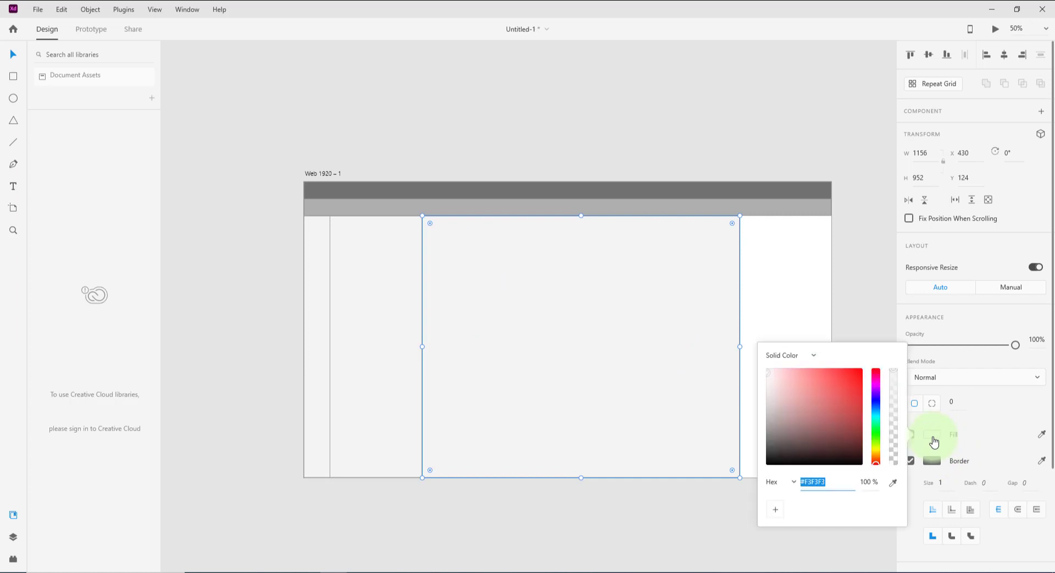
{"action": "left_click_drag", "start_coordinate": [819, 429], "coordinate": [696, 383]}
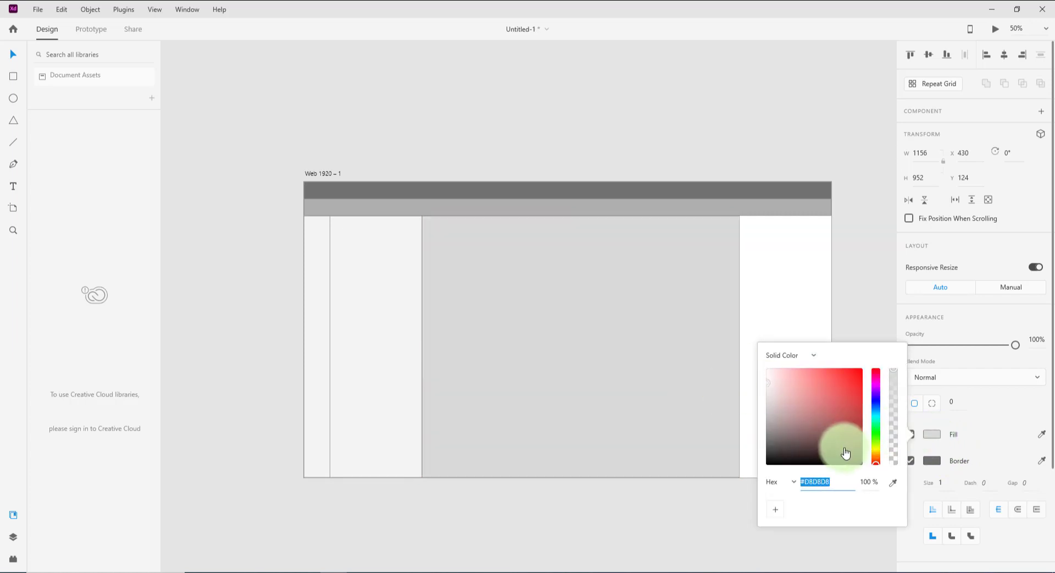
{"action": "left_click", "coordinate": [893, 482]}
{"action": "left_click", "coordinate": [803, 139]}
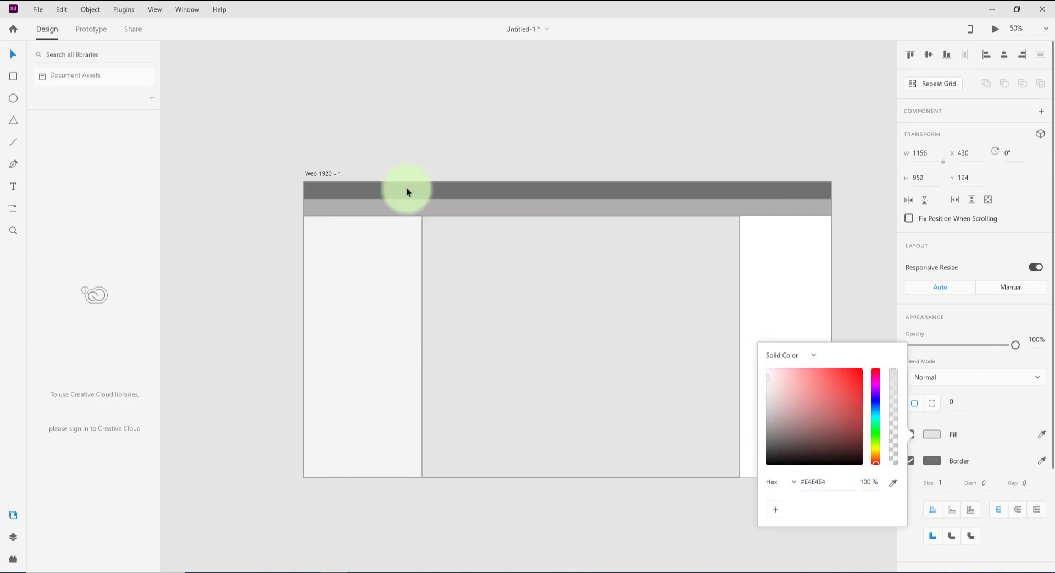
Match the fills of the two sidebars at X 95 and X 0 to the light gray sampled from the program's own side panel.
{"action": "left_click", "coordinate": [372, 316]}
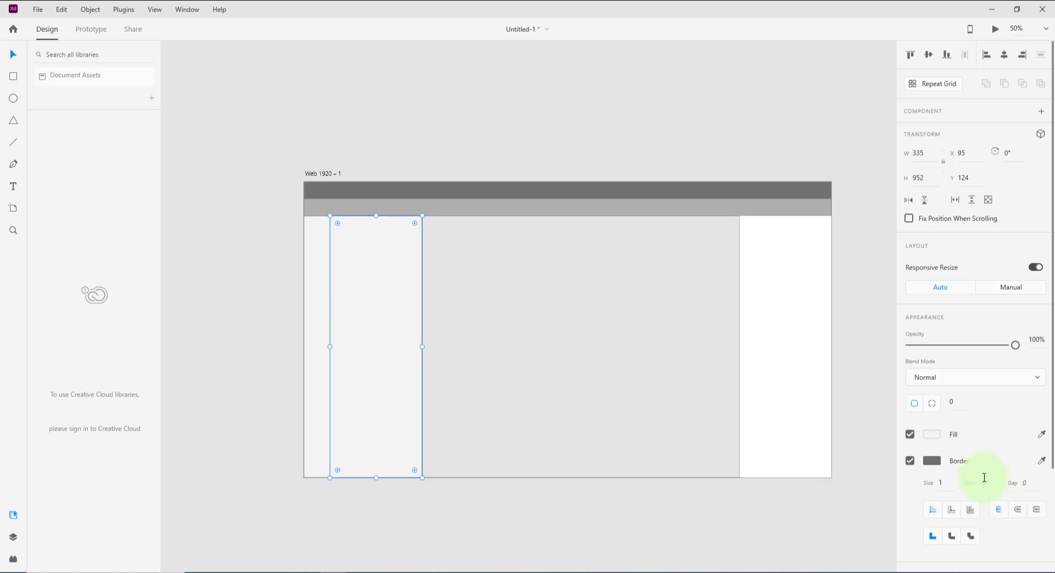
{"action": "left_click", "coordinate": [1039, 436]}
{"action": "left_click", "coordinate": [87, 228]}
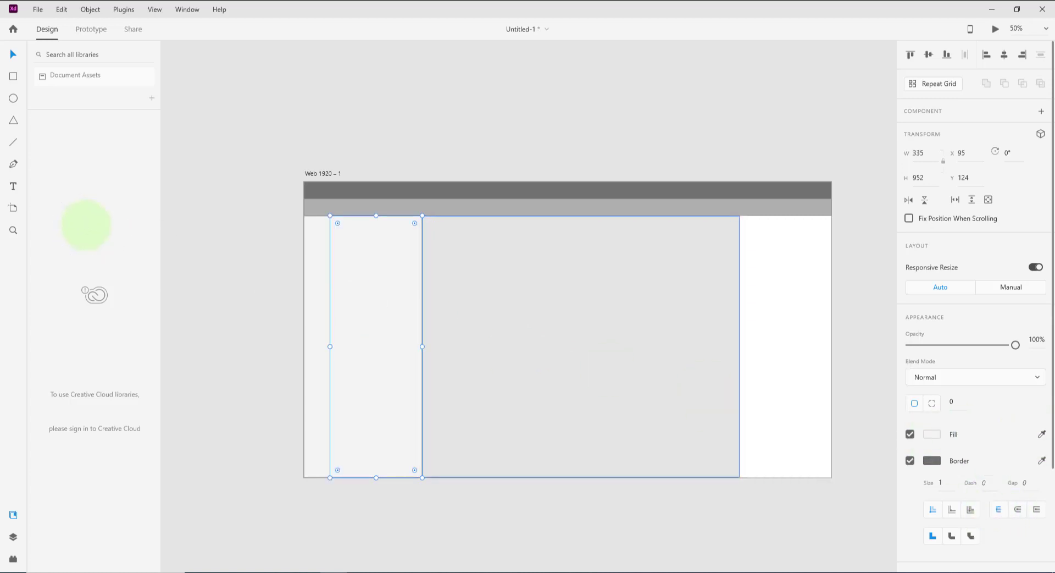
{"action": "left_click", "coordinate": [316, 309]}
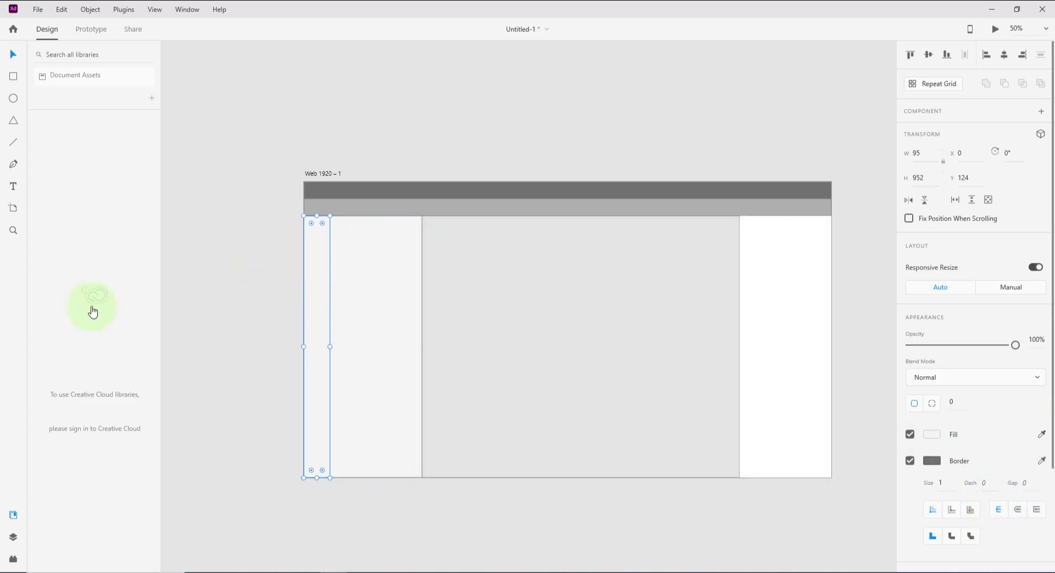
{"action": "key", "text": "i"}
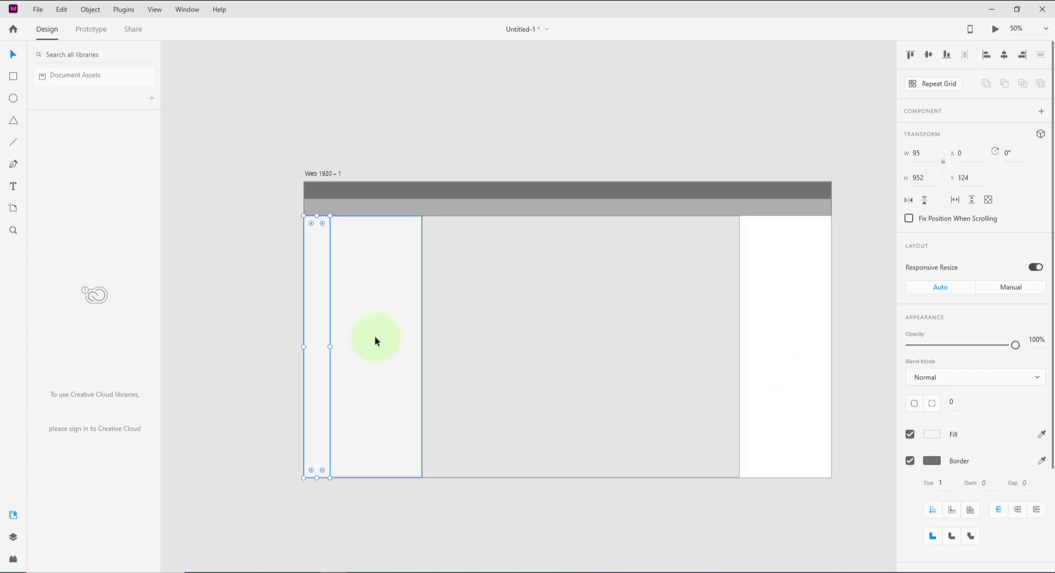
Duplicate the 335-wide sidebar to the artboard's right edge at X 1585, Y 124.
{"action": "left_click_drag", "start_coordinate": [375, 341], "coordinate": [784, 334]}
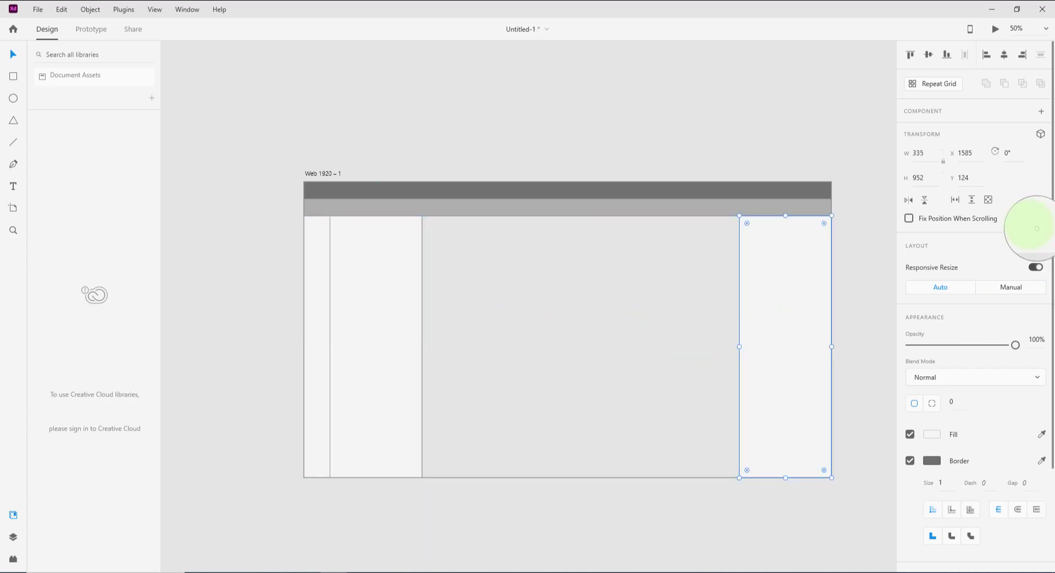
{"action": "left_click", "coordinate": [715, 104]}
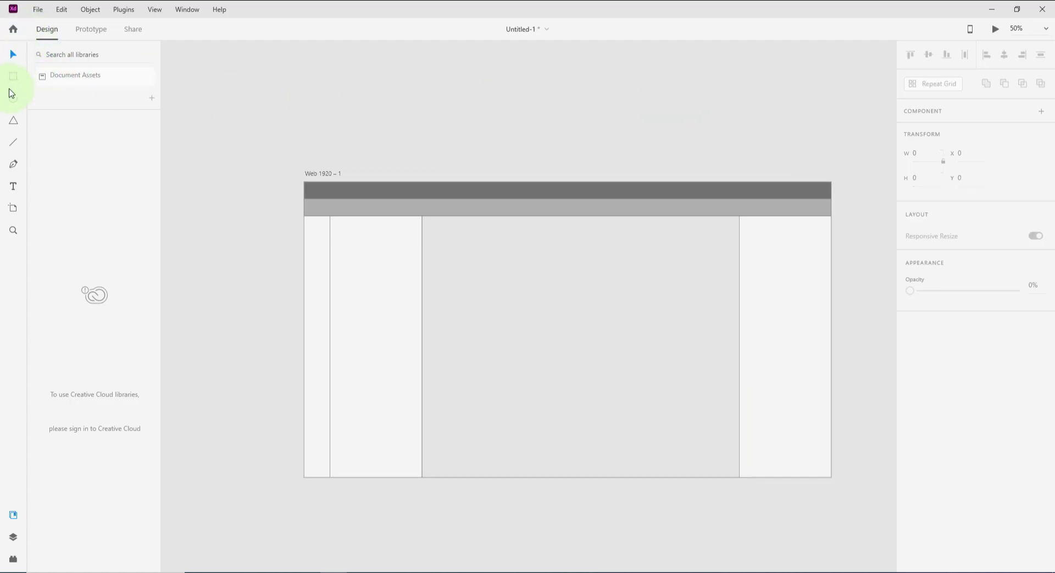
Draw a horizontal divider line about 310 long across the right sidebar and duplicate it at other heights for four dividers in total.
{"action": "left_click", "coordinate": [13, 142]}
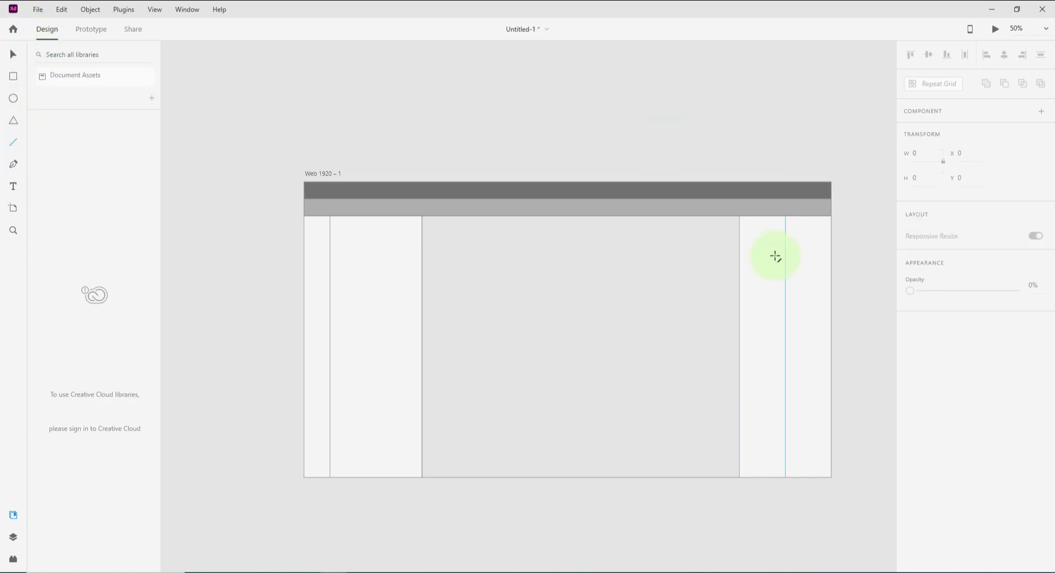
{"action": "left_click_drag", "start_coordinate": [741, 295], "coordinate": [828, 308]}
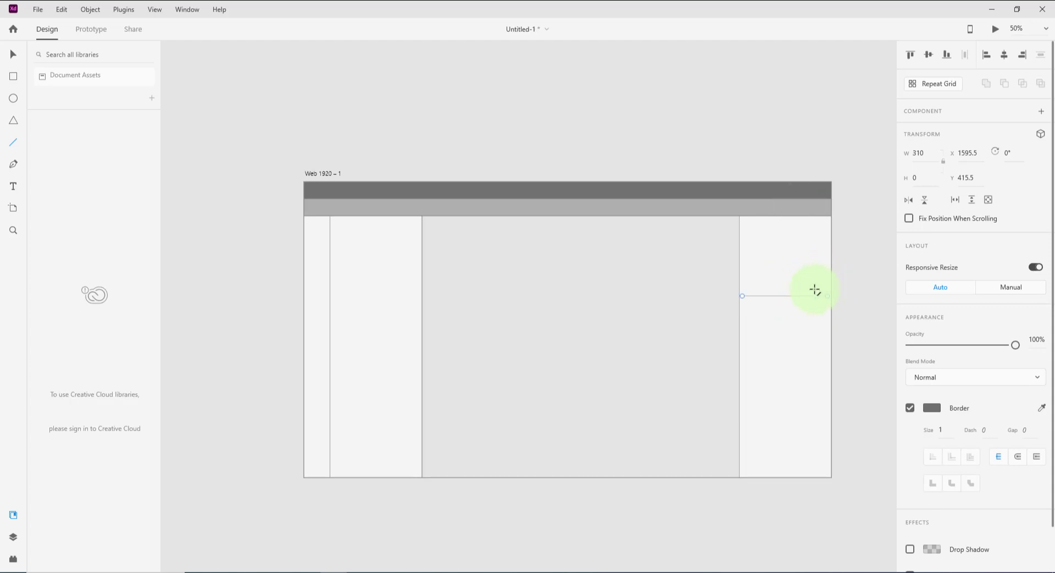
{"action": "key", "text": "v"}
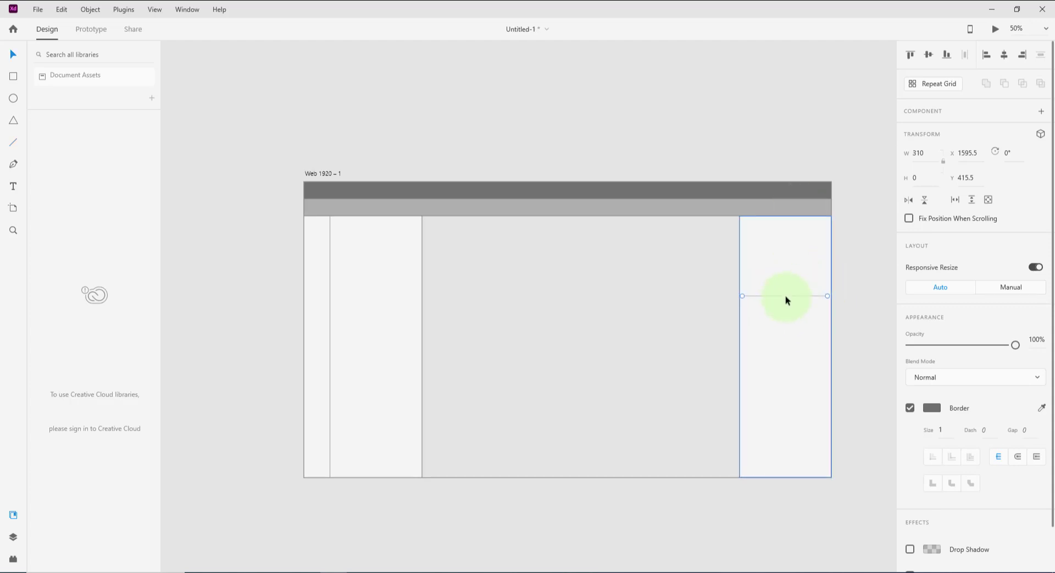
{"action": "left_click_drag", "start_coordinate": [785, 295], "coordinate": [765, 401]}
Select all four divider lines and stretch them together at both ends to span the full width of the right sidebar.
{"action": "left_click", "coordinate": [764, 295], "text": "shift"}
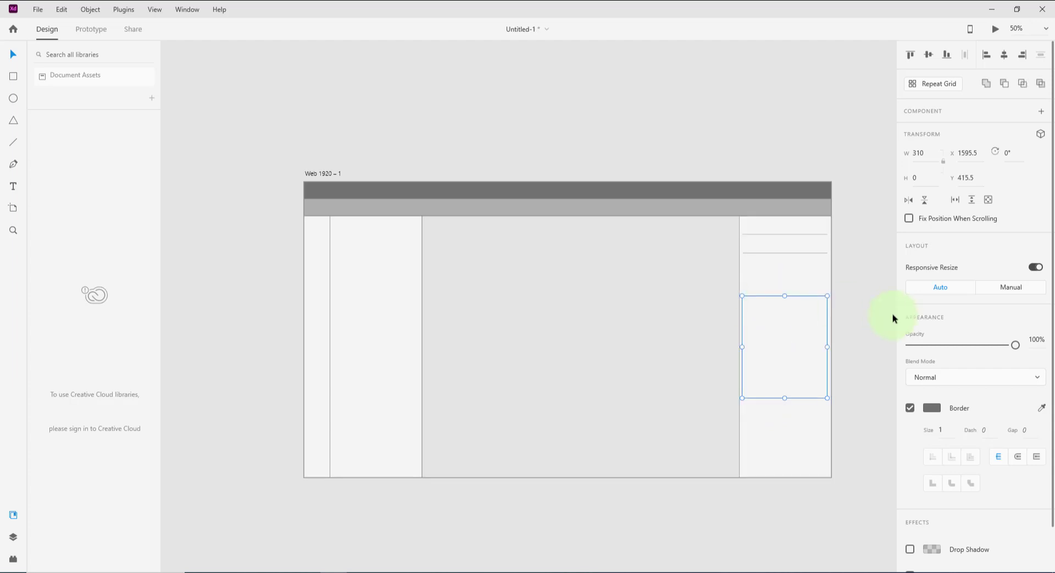
{"action": "left_click", "coordinate": [779, 252], "text": "shift"}
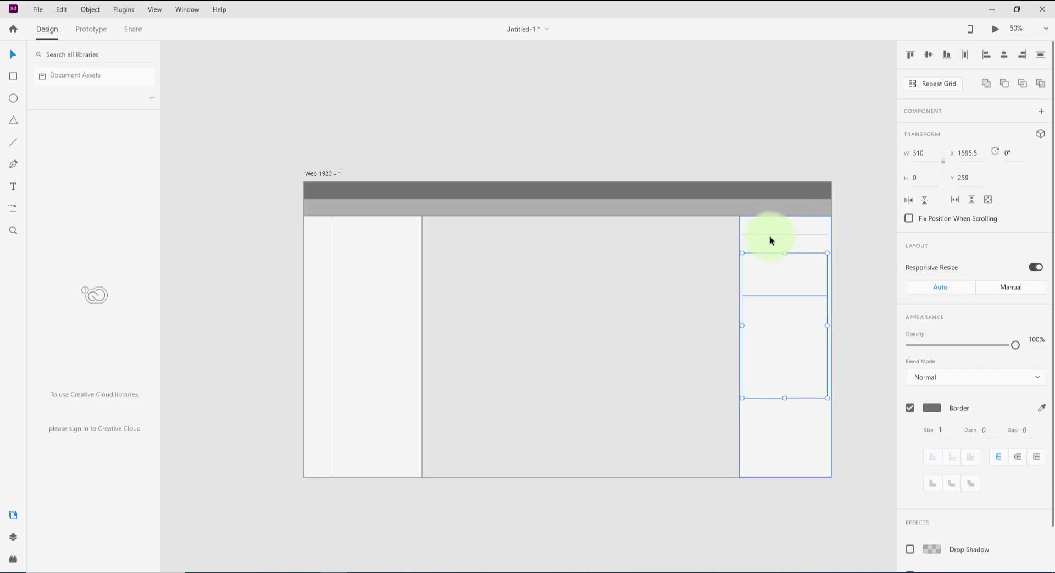
{"action": "left_click", "coordinate": [772, 235], "text": "shift"}
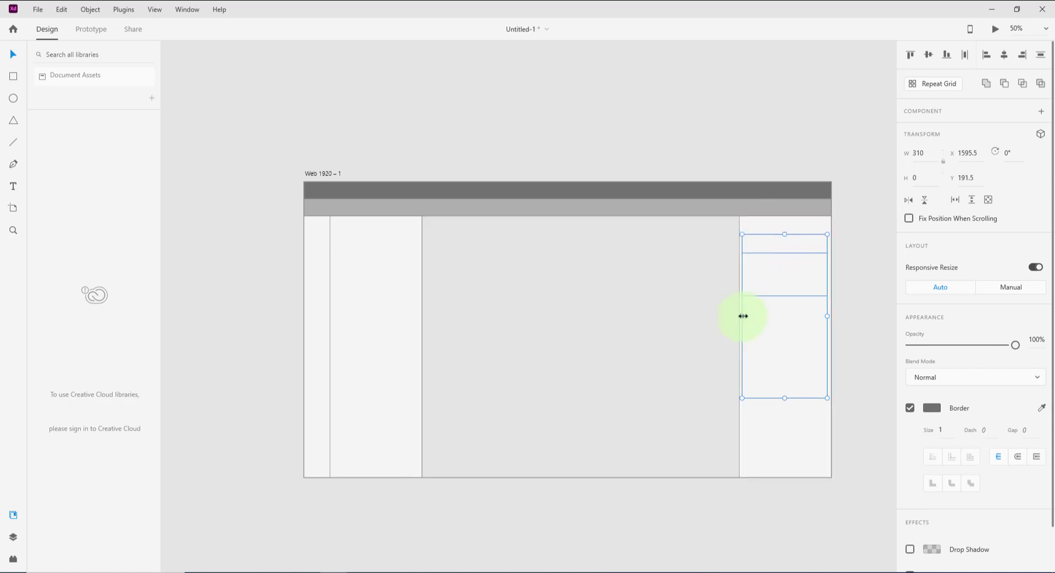
{"action": "left_click_drag", "start_coordinate": [743, 316], "coordinate": [740, 316]}
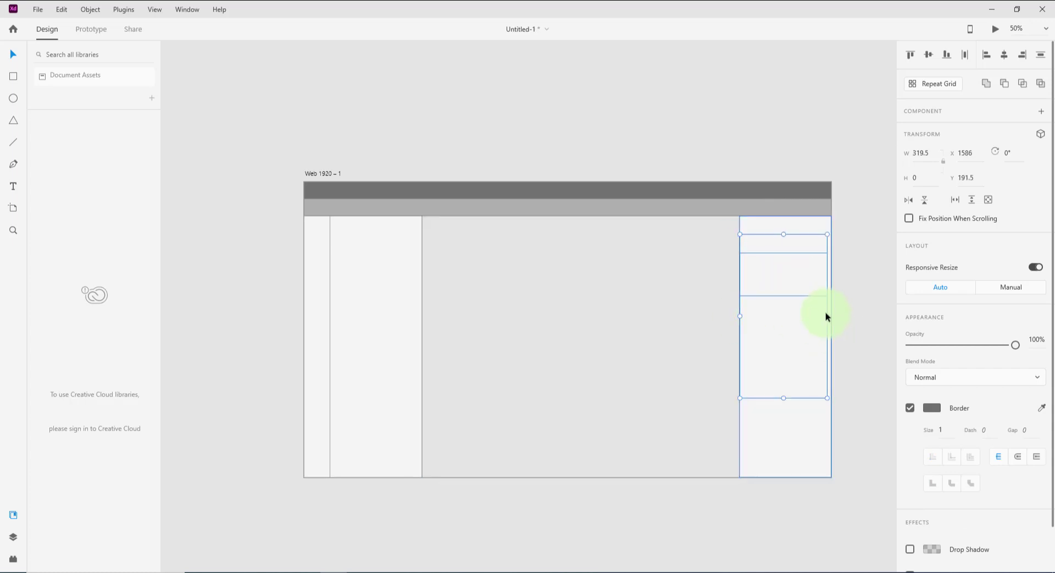
{"action": "left_click_drag", "start_coordinate": [827, 316], "coordinate": [830, 315]}
{"action": "left_click", "coordinate": [599, 416]}
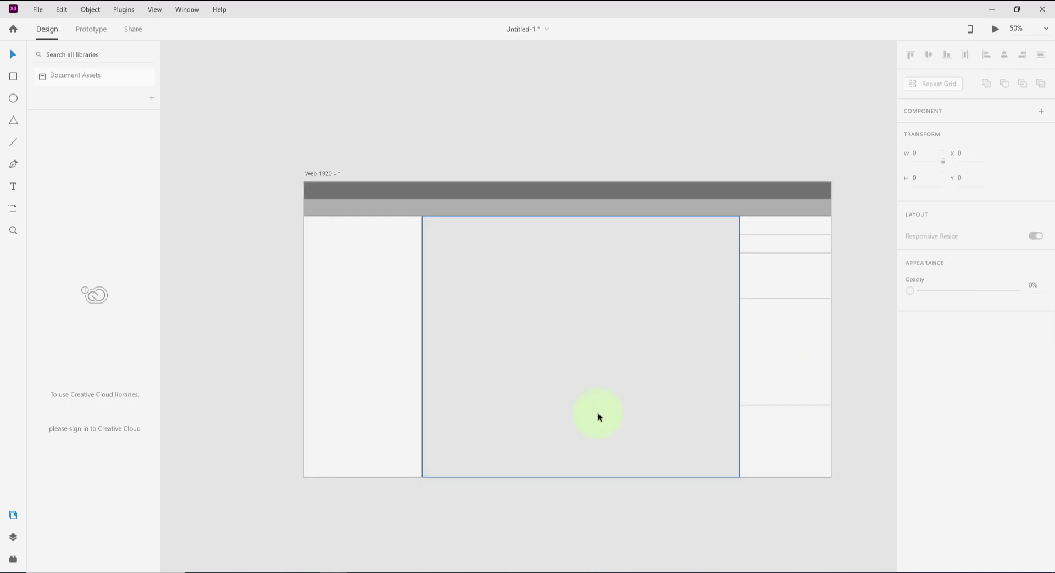